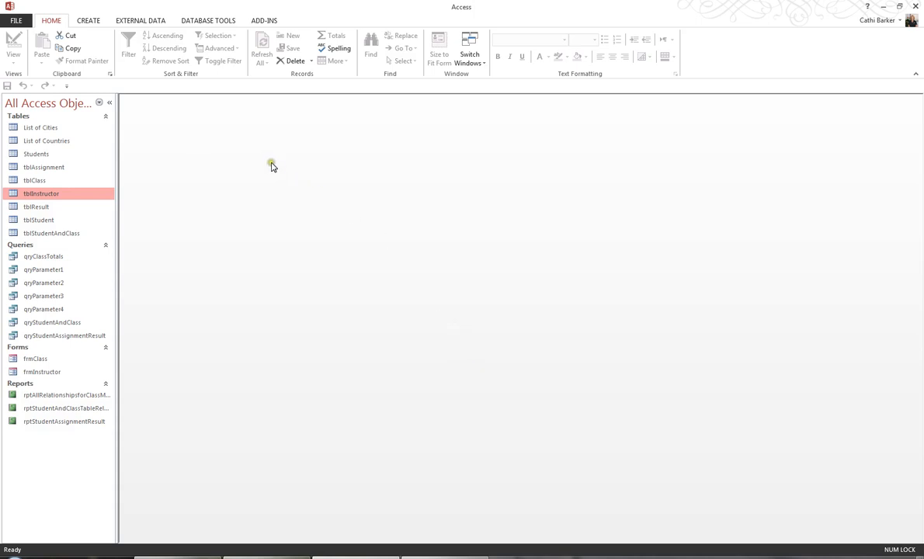
- Create a new blank form in Design View and set its record source to tblStudentAndClass
left_click(87, 23)
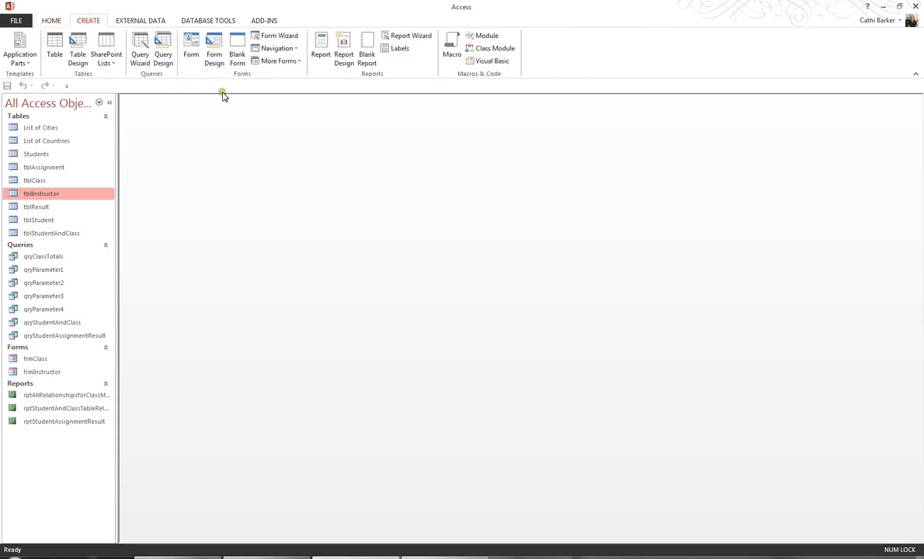
left_click(214, 57)
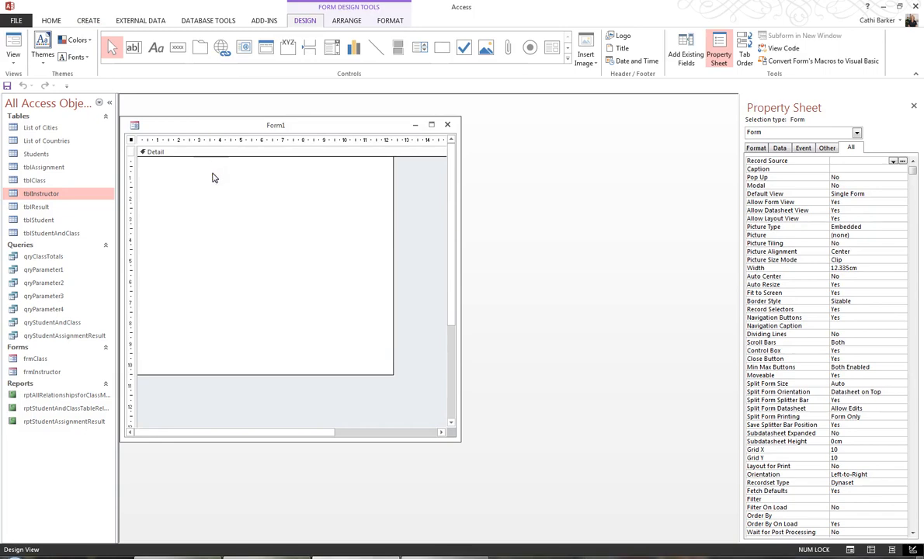
left_click(131, 140)
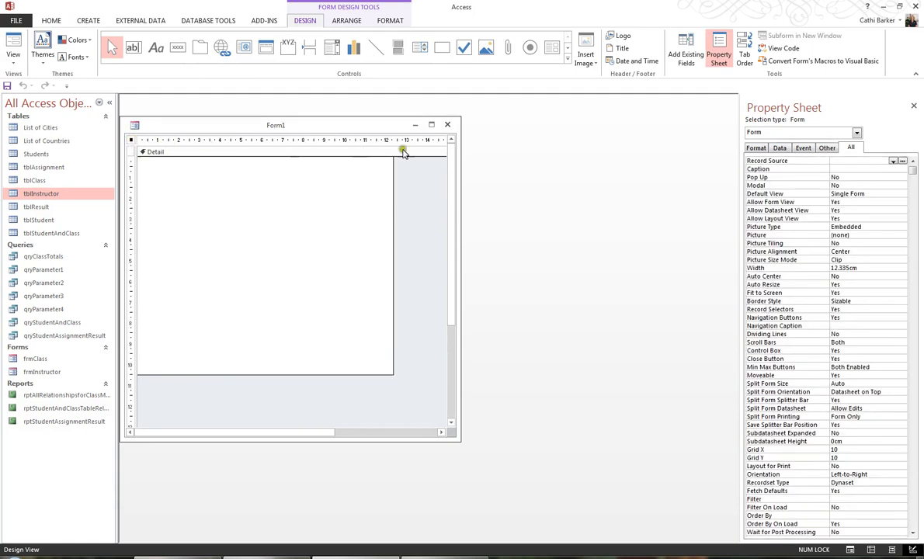
left_click(893, 161)
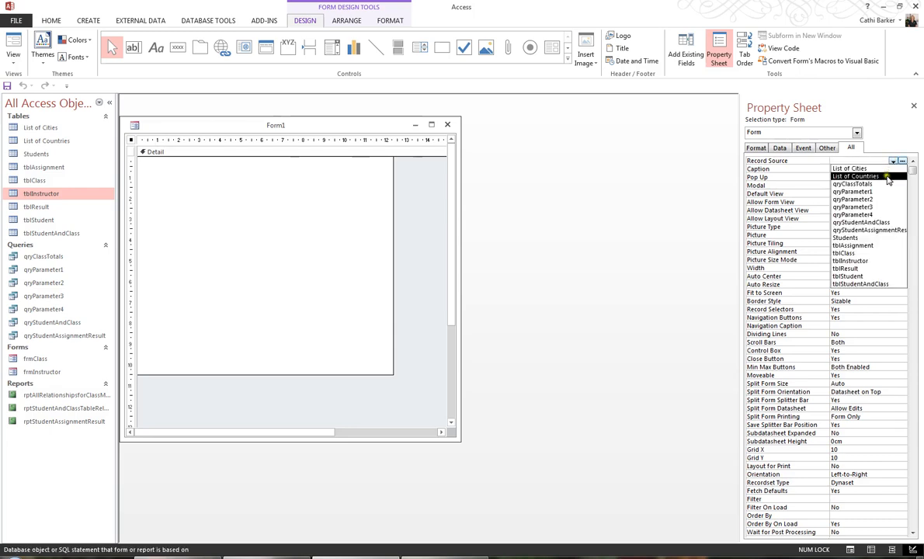
left_click(876, 285)
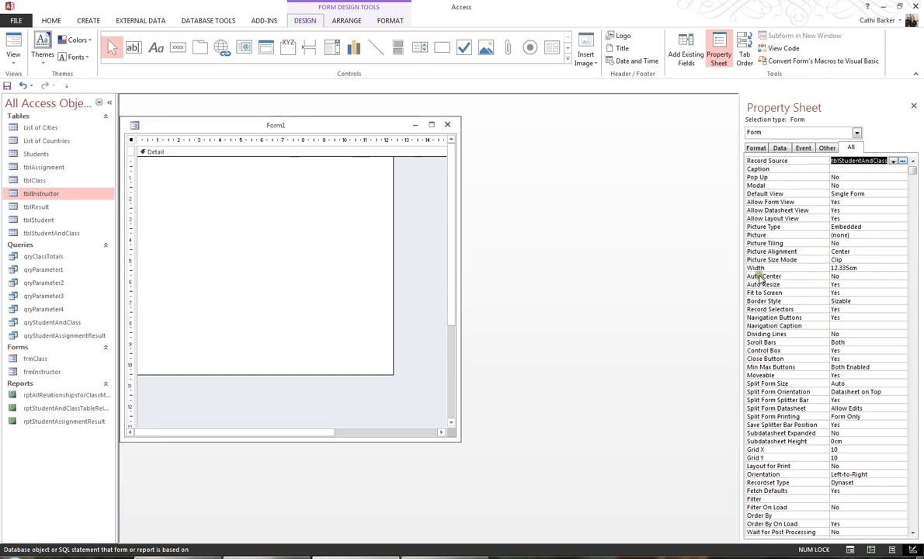
- Add a form header and footer to the form and maximize the form window
right_click(295, 272)
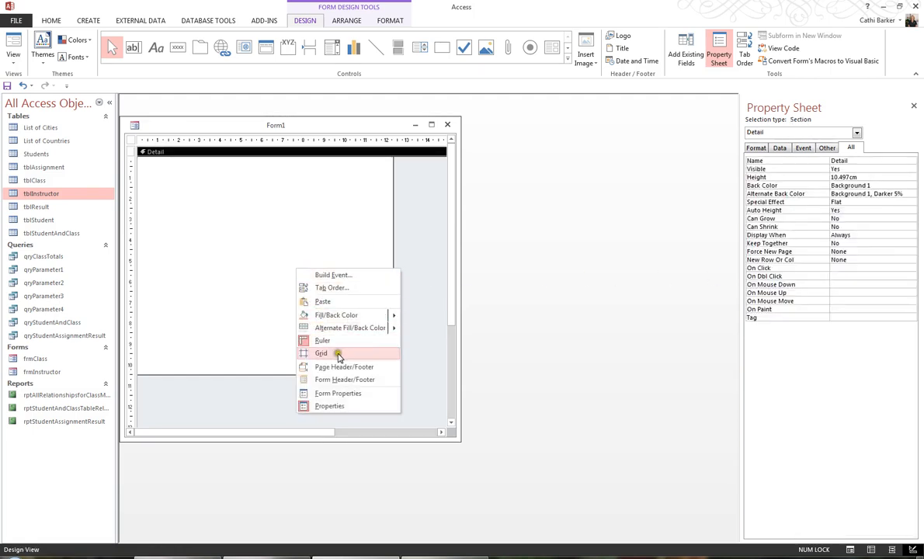
left_click(346, 379)
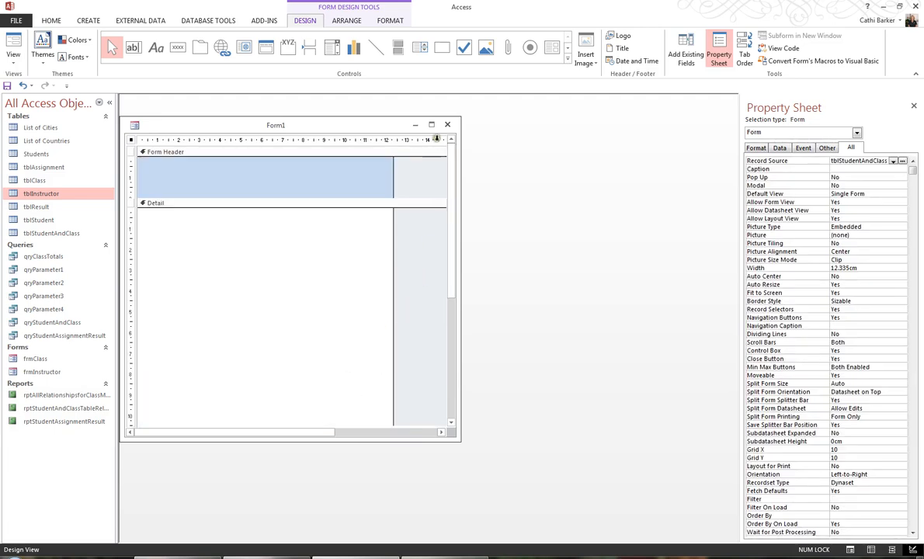
left_click(431, 124)
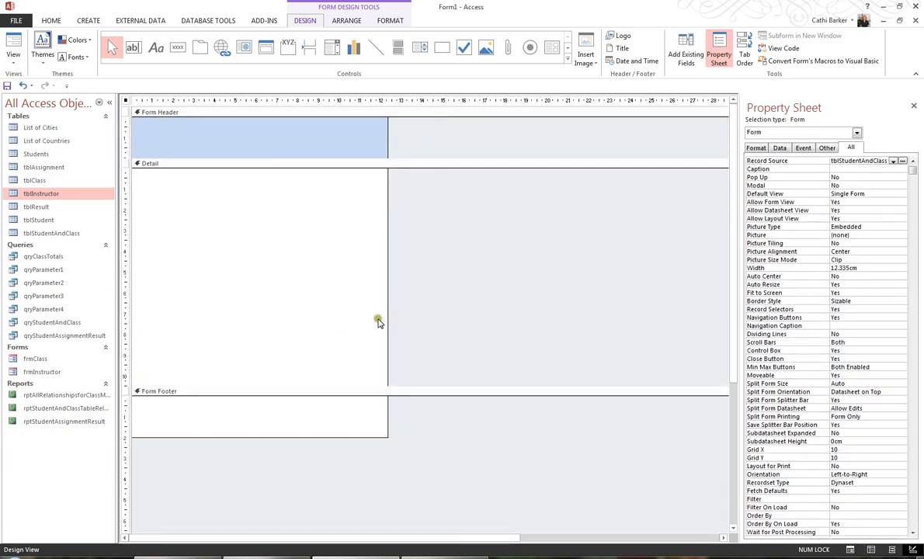
- Add a label reading "Enrolments" near the start of the form header
left_click(156, 49)
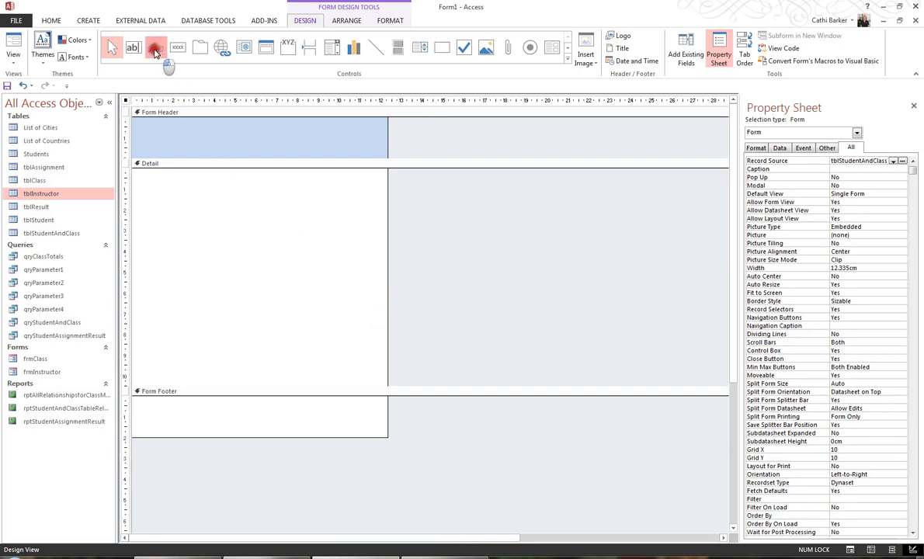
left_click(139, 126)
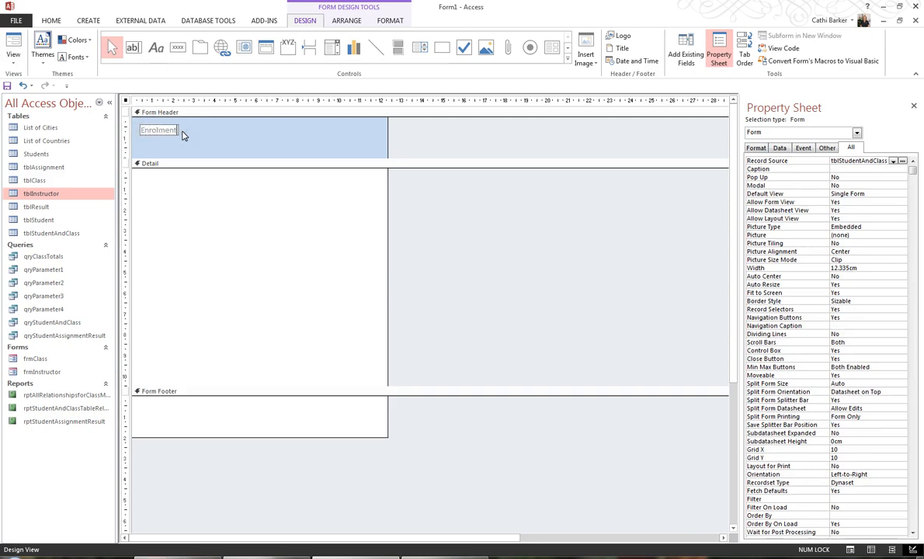
left_click(184, 136)
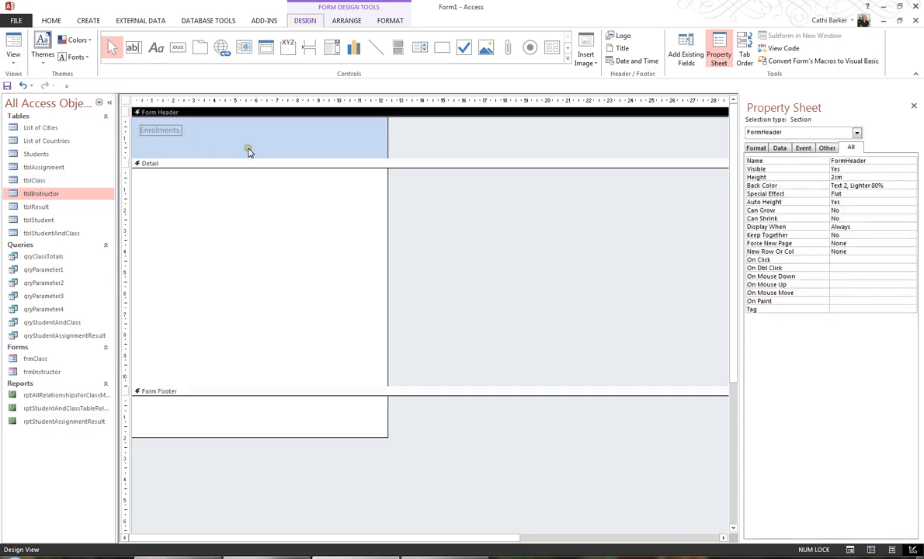
- Format the Enrolments label in bold Arial with the black Text 1 font colour
left_click(171, 130)
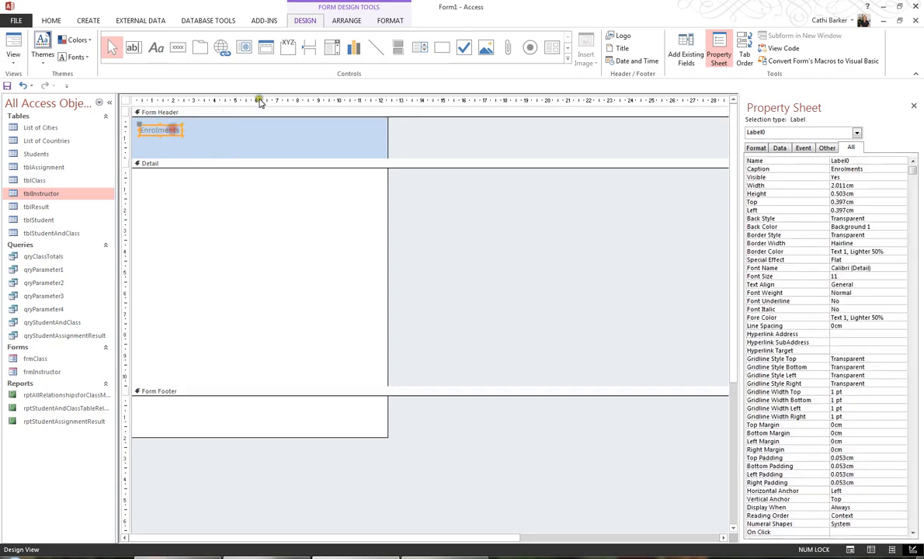
left_click(390, 21)
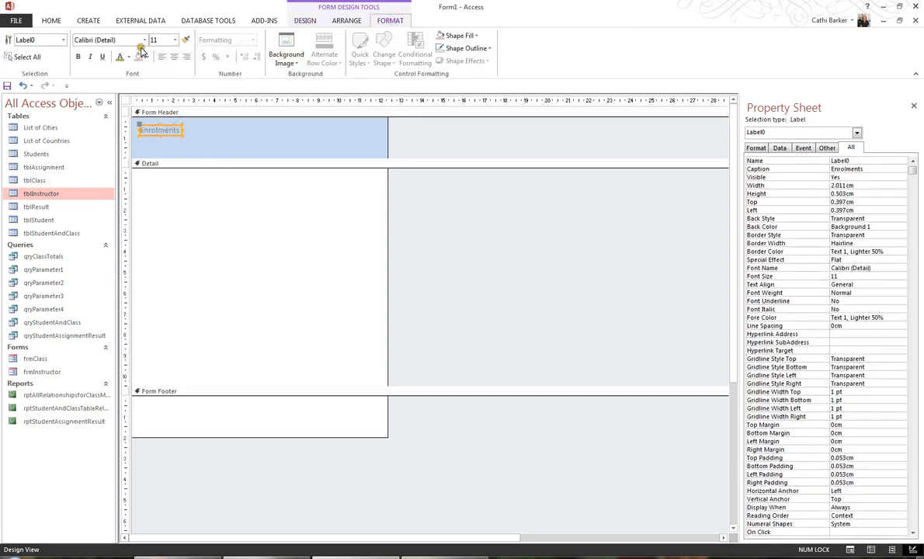
left_click(144, 40)
left_click(101, 211)
left_click(79, 59)
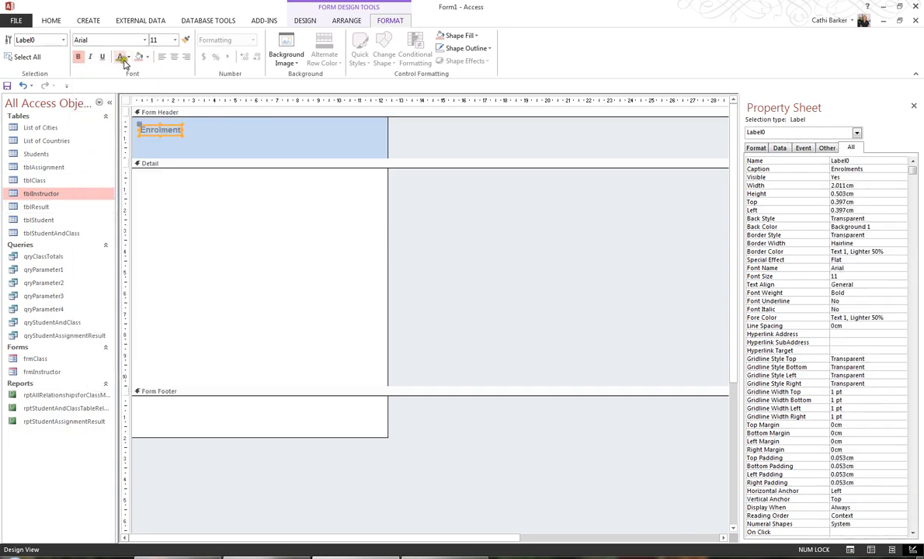
left_click(129, 60)
left_click(129, 93)
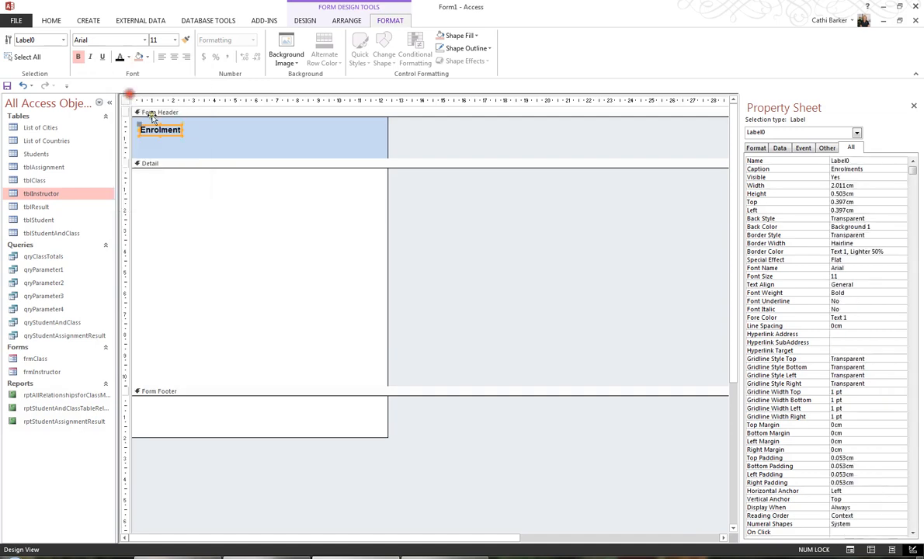
- Enlarge the Enrolments label to 16 pt, fitting its frame and placing it about 0.1 cm from the header's left edge and 0.5 cm down
left_click(174, 39)
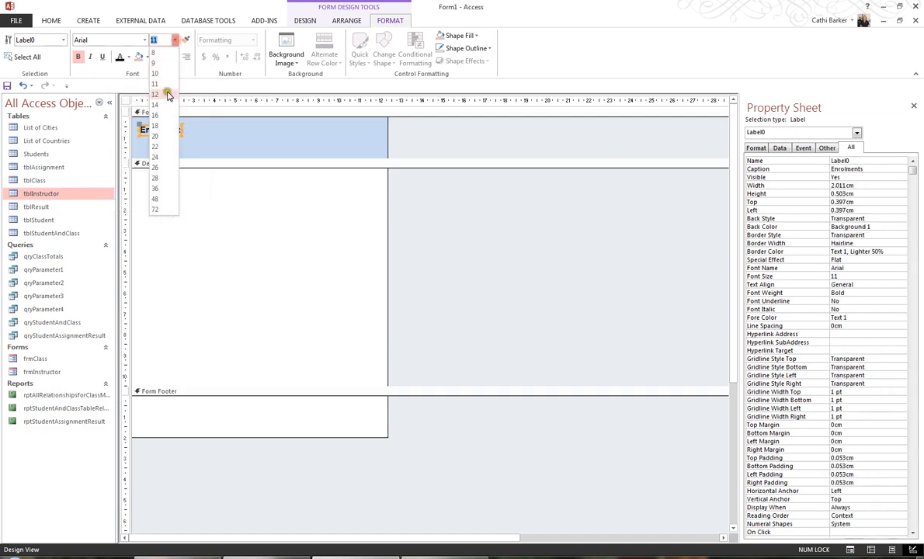
left_click(161, 113)
double_click(185, 135)
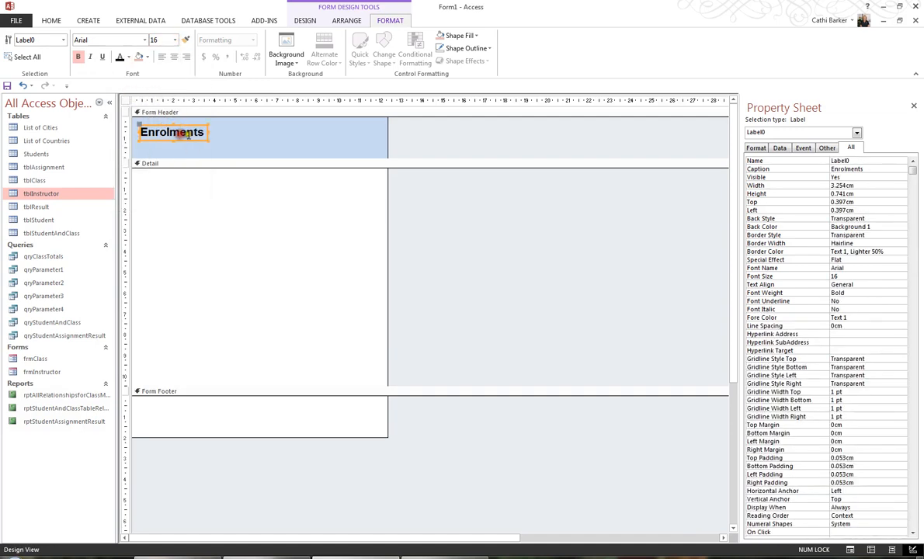
left_click_drag(193, 141, 188, 143)
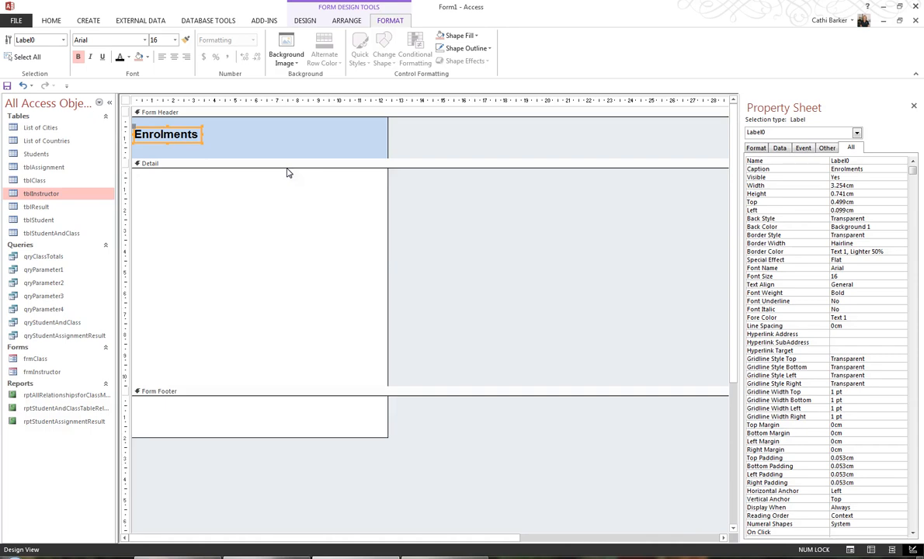
- Place a combo box in the detail section about 7.1 cm across and 0.6 cm down, taking its values from table tblStudent
left_click(304, 21)
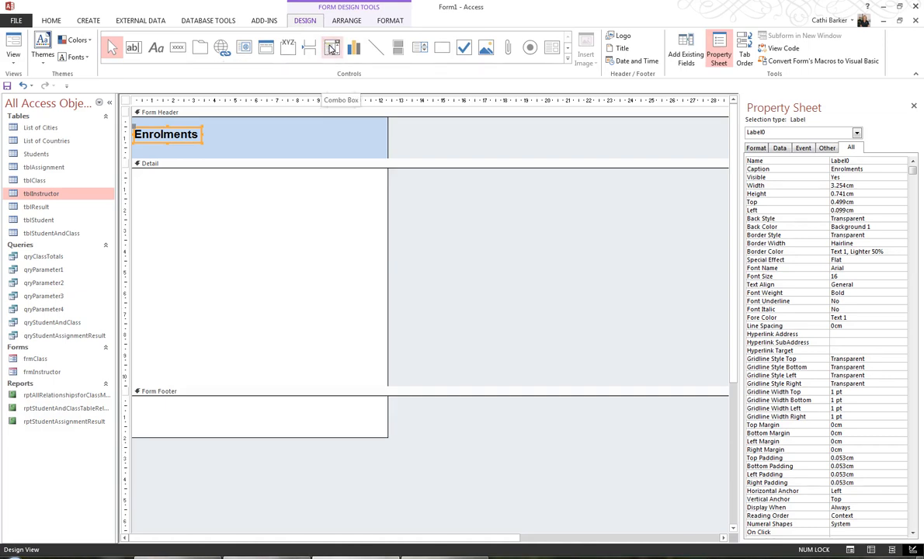
left_click(332, 49)
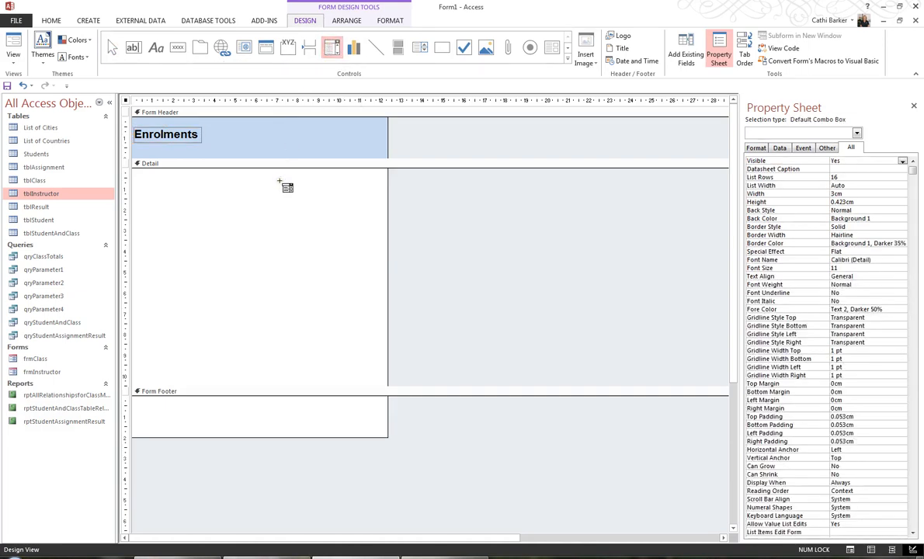
left_click(280, 182)
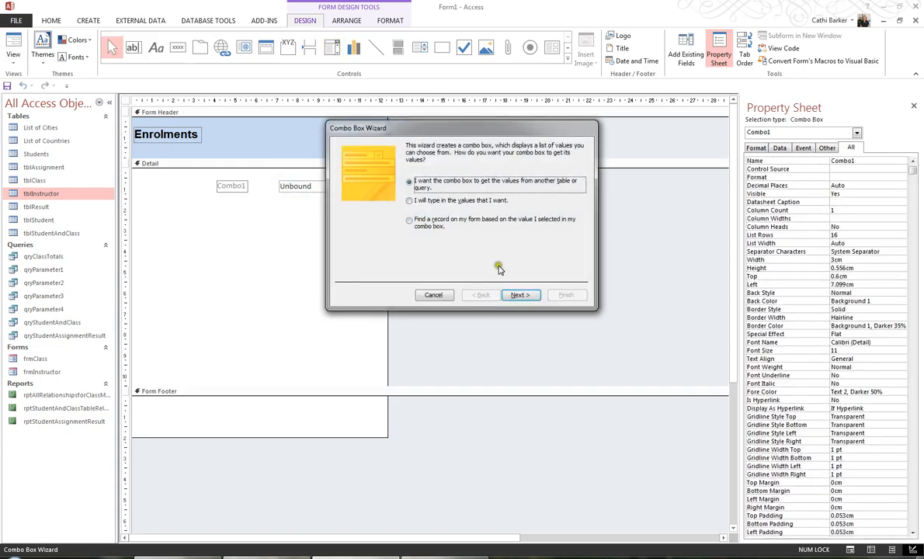
left_click(520, 295)
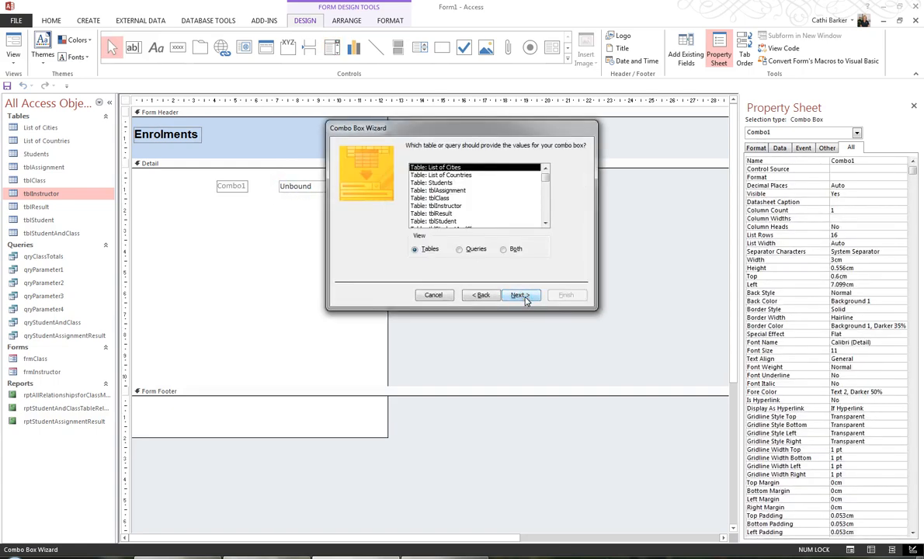
left_click(432, 221)
left_click(518, 297)
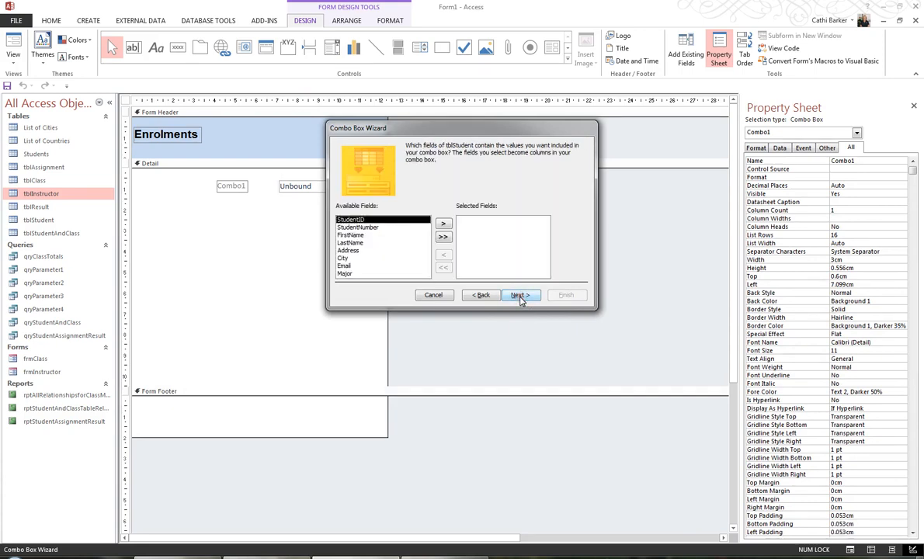
- Include the StudentID, StudentNumber, FirstName and LastName fields in the combo box
left_click(443, 224)
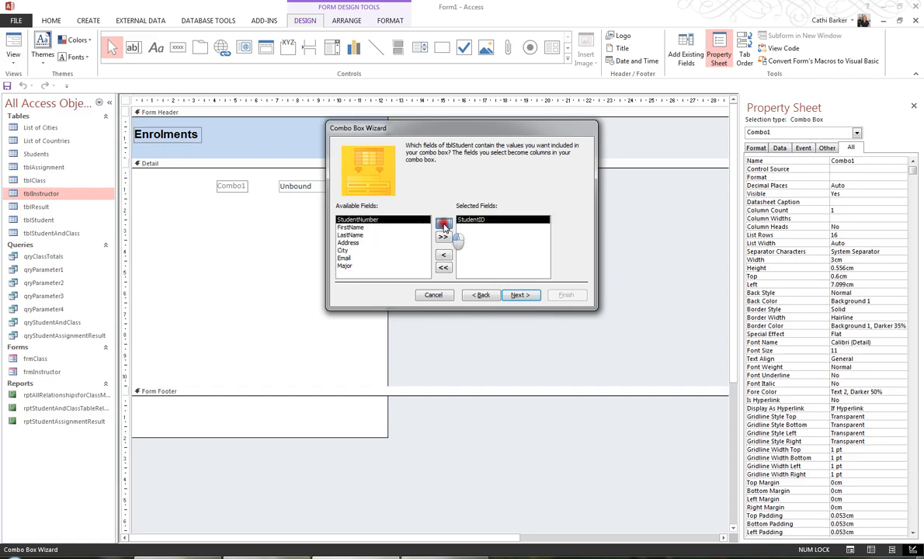
left_click(443, 223)
left_click(443, 223)
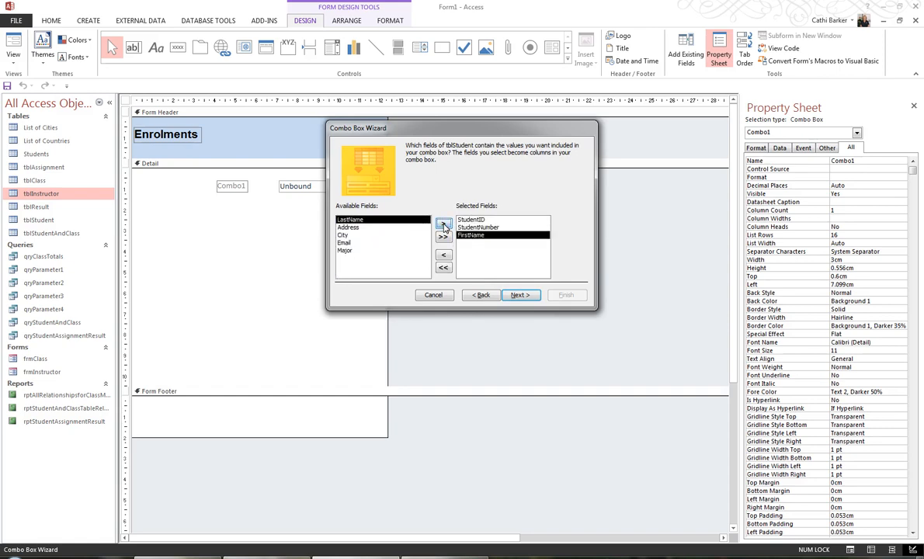
left_click(444, 224)
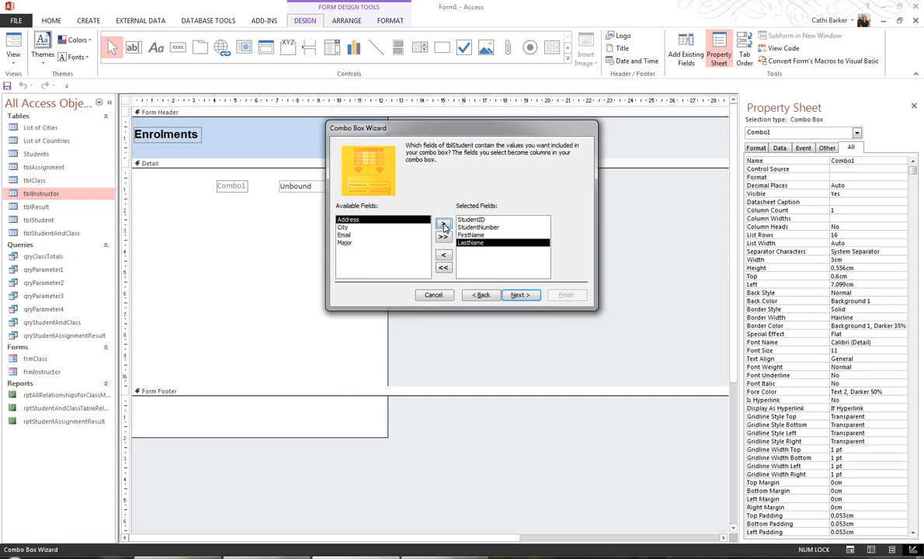
left_click(522, 296)
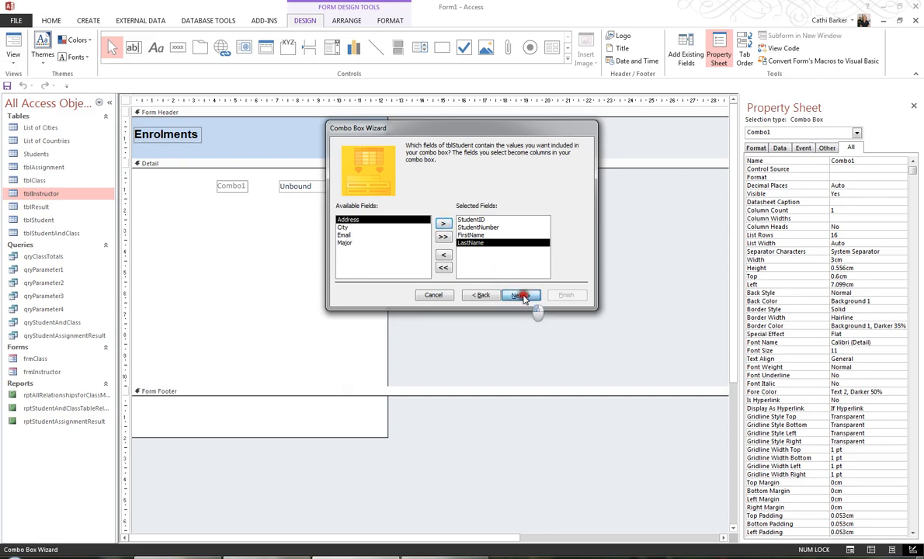
- Sort the combo box items by StudentID in ascending order and keep the key column hidden
left_click(427, 182)
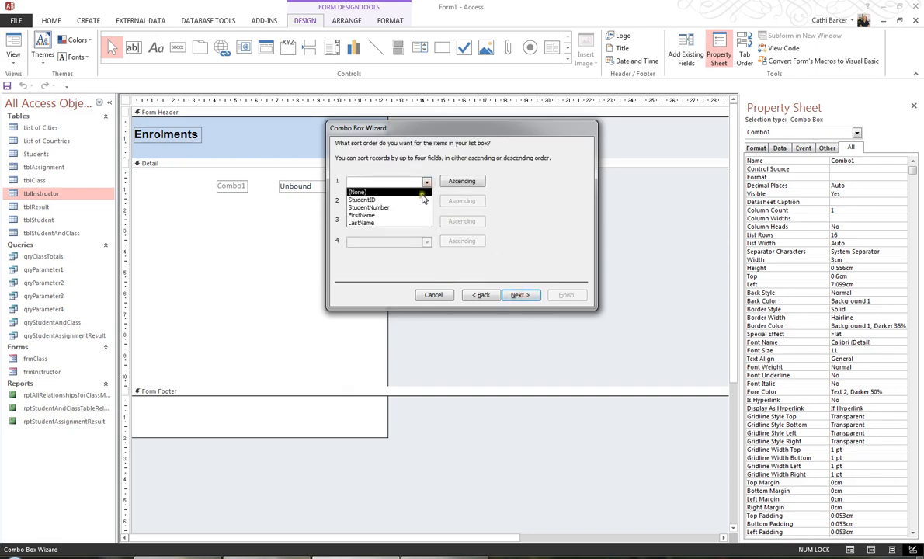
left_click(423, 201)
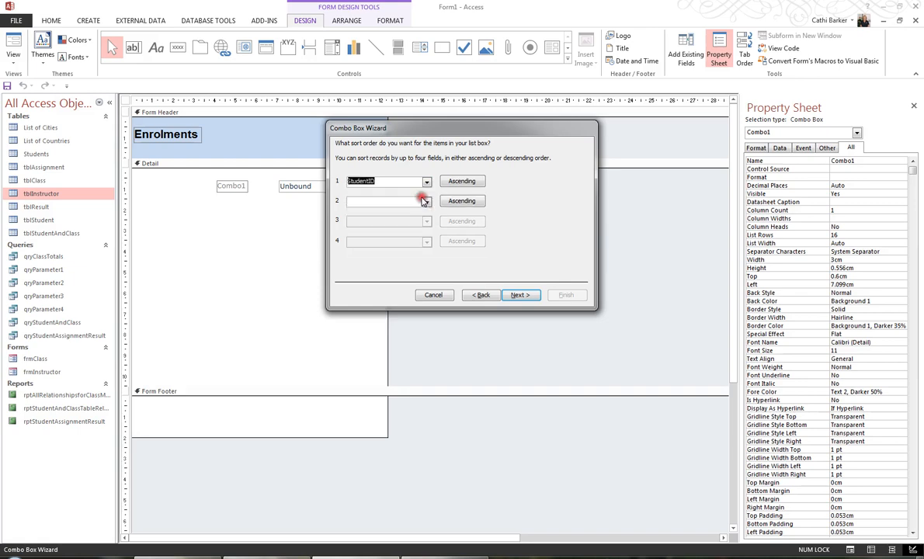
left_click(519, 295)
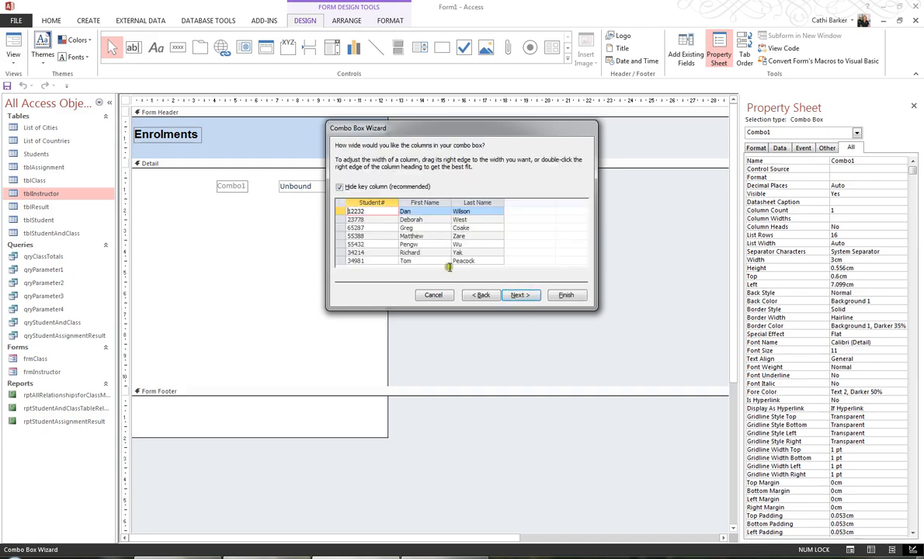
left_click(365, 189)
left_click(521, 297)
- Store the combo box value in the StudentID field and finish the wizard with the label "Choose a Student"
left_click(581, 196)
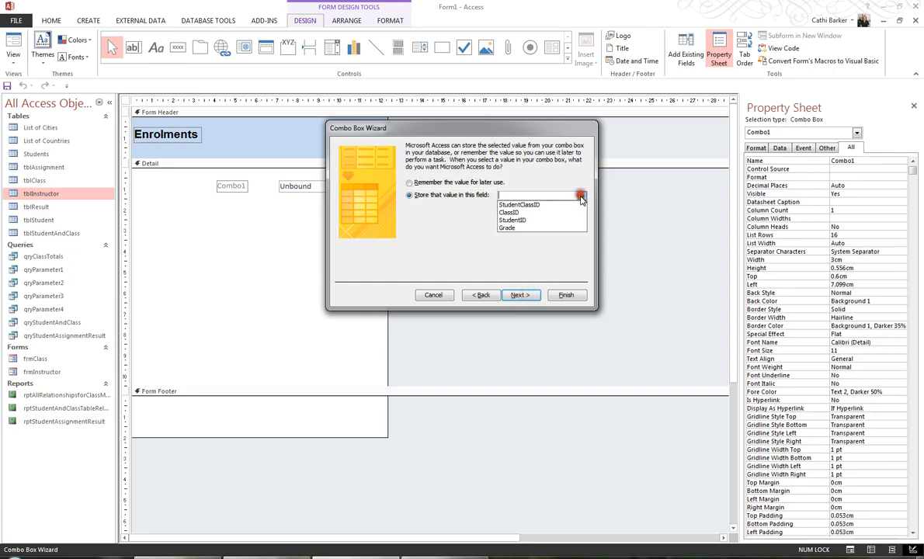
left_click(561, 221)
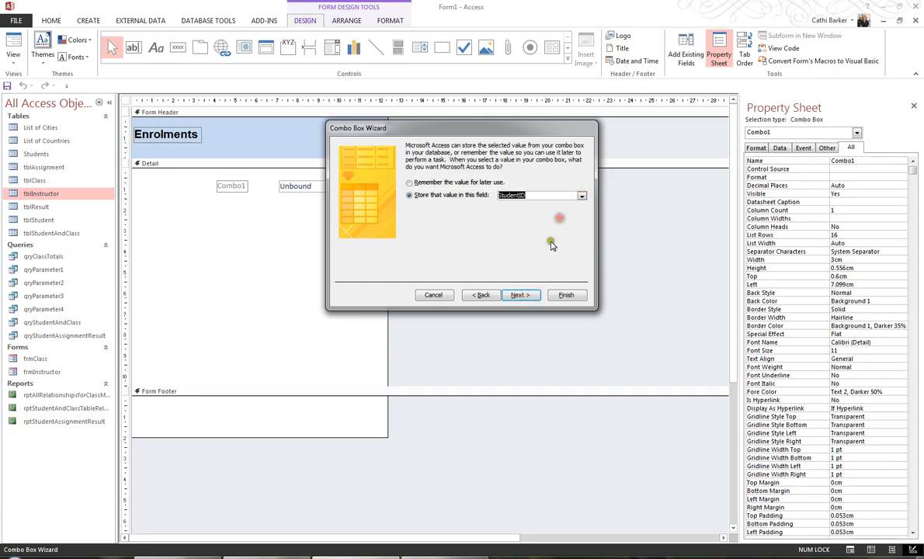
left_click(522, 296)
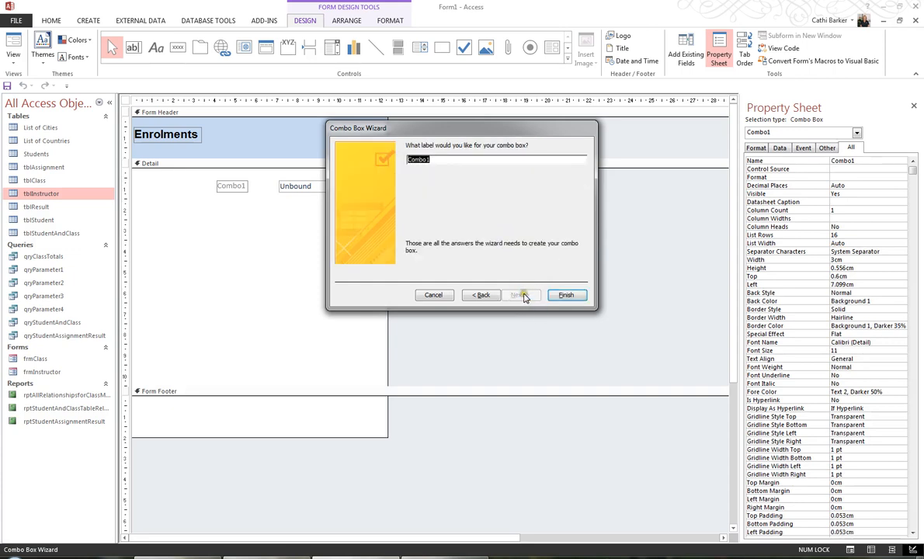
type("C")
key("Return")
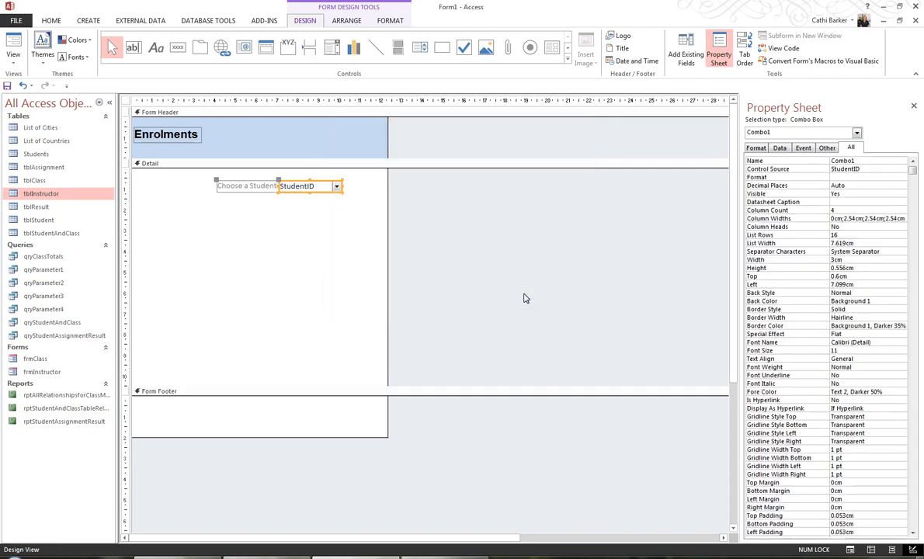
- Resize the "Choose a Student" label to about 3.9 cm wide with a gap before the combo box, and right-align its text
left_click(242, 187)
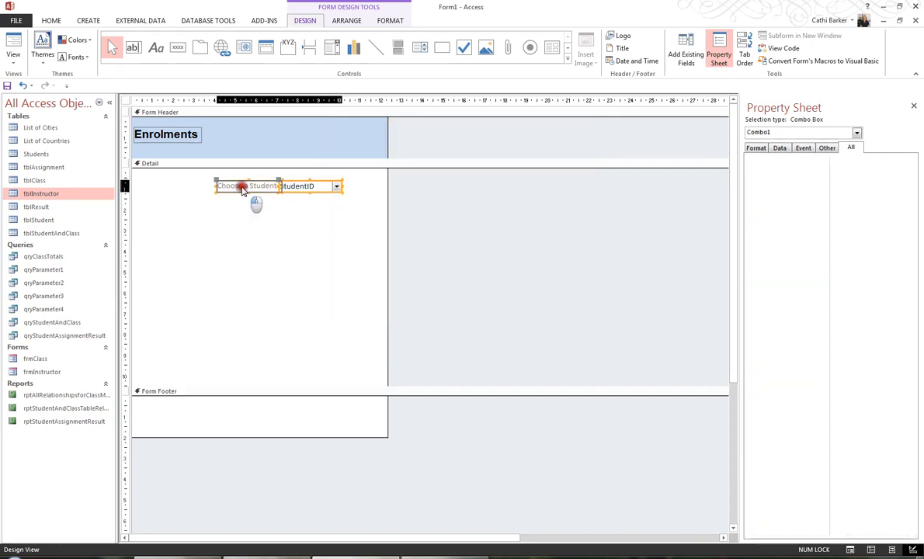
mouse_move(280, 186)
left_mouse_down()
mouse_move(294, 191)
mouse_move(274, 187)
left_mouse_up()
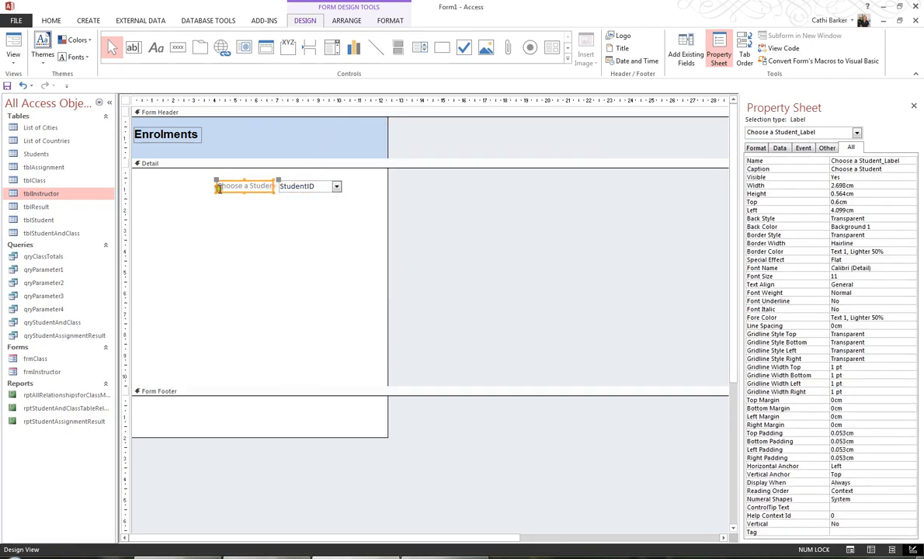
left_click_drag(215, 186, 191, 186)
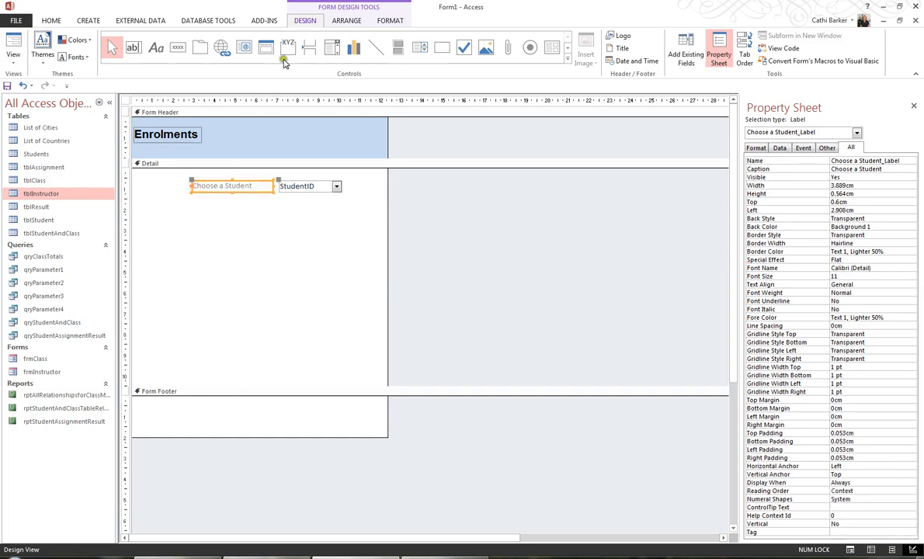
left_click(390, 20)
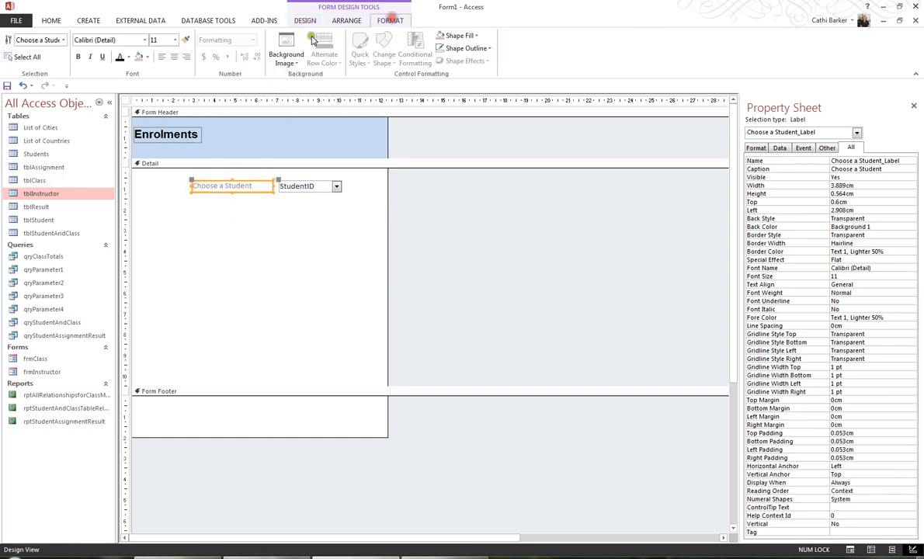
left_click(186, 58)
- Format the "Choose a Student" label and its combo box in Arial with the black Text 1 font colour
left_click_drag(221, 227, 320, 185)
left_click(145, 39)
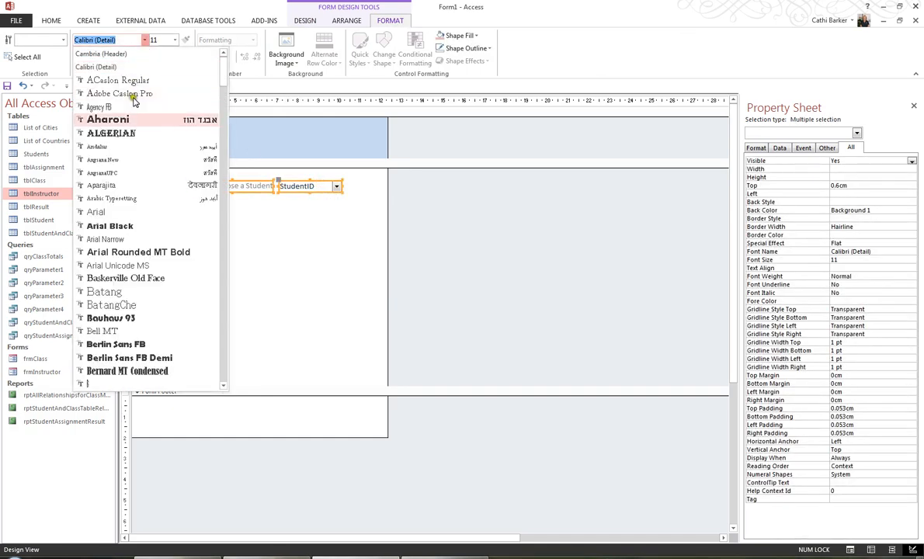
left_click(113, 215)
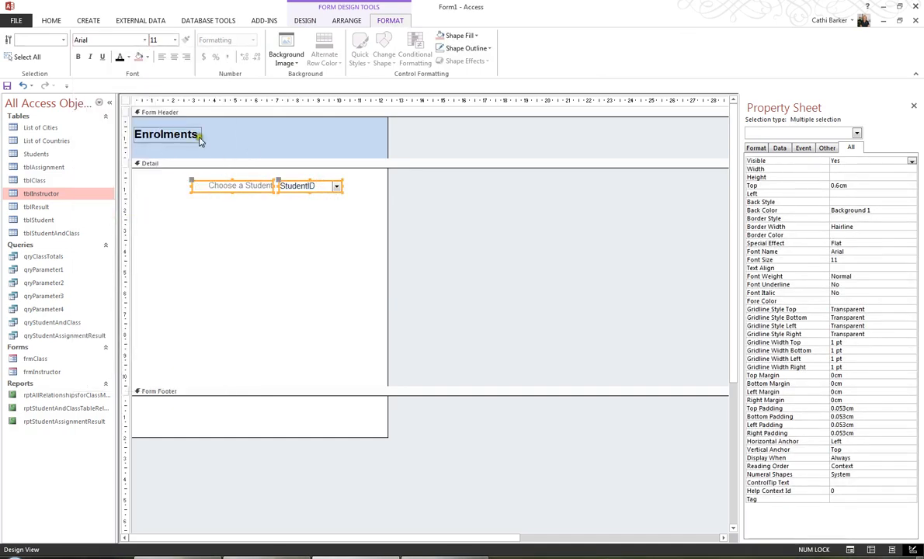
left_click(120, 57)
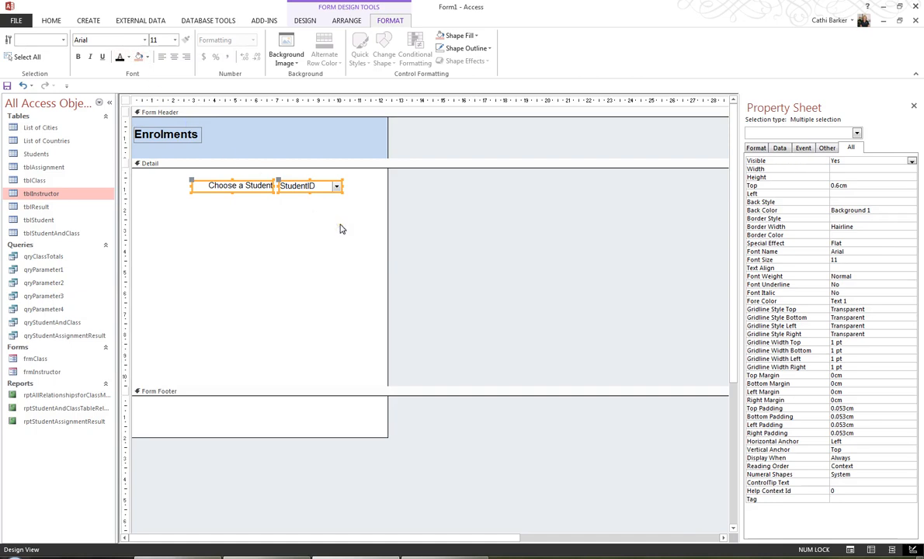
left_click(334, 252)
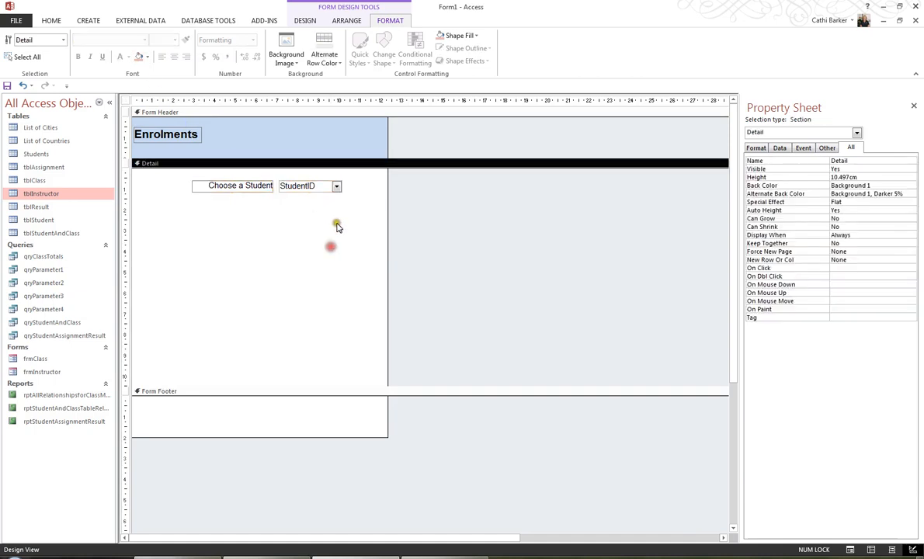
- Rename the student combo box as StudentID
left_click(329, 192)
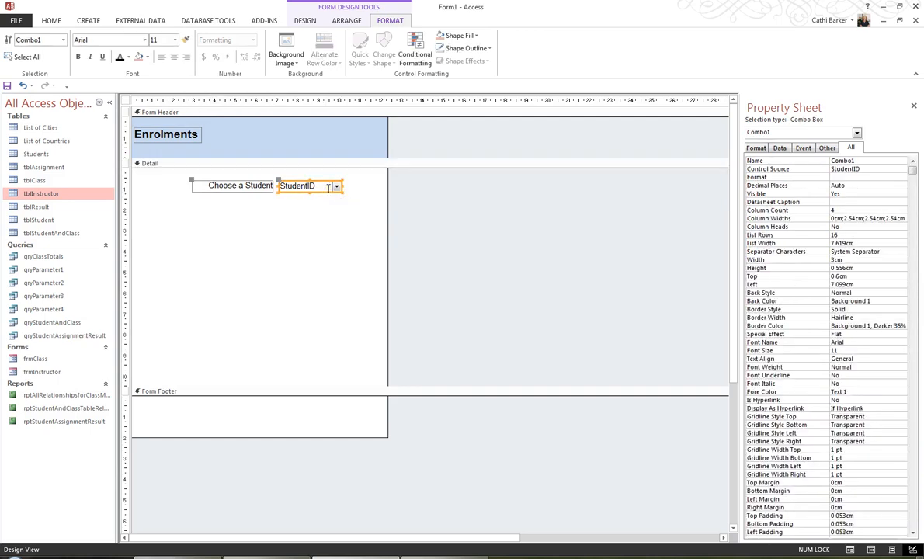
left_click(869, 163)
key("Tab")
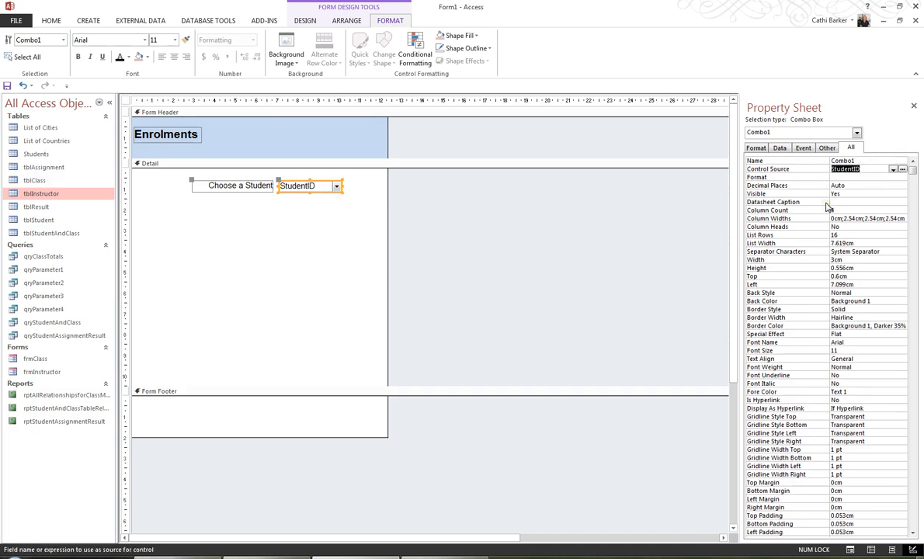
key("shift+Tab")
type("StudentID")
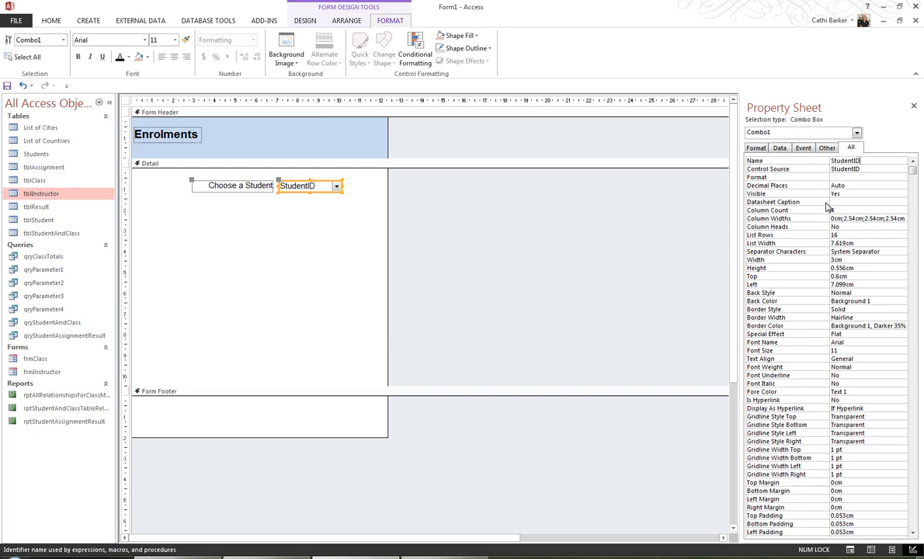
key("Tab")
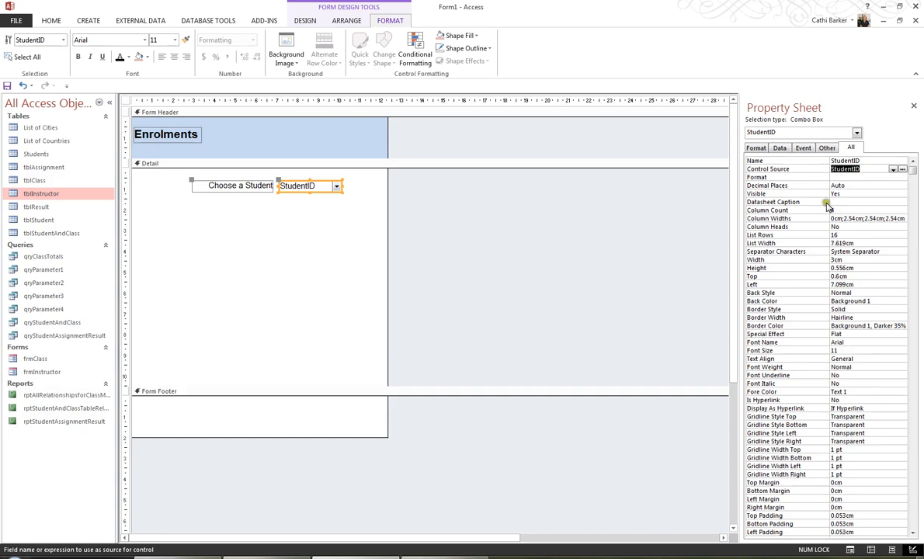
left_click(298, 237)
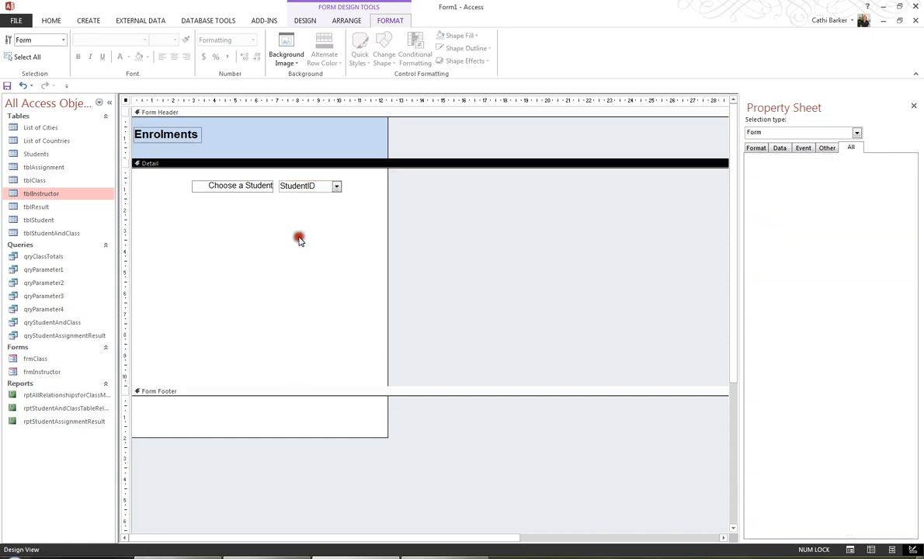
- Place a second combo box about 7.2 cm across and 1.8 cm down in the detail section, taking its values from table tblClass
left_click(309, 22)
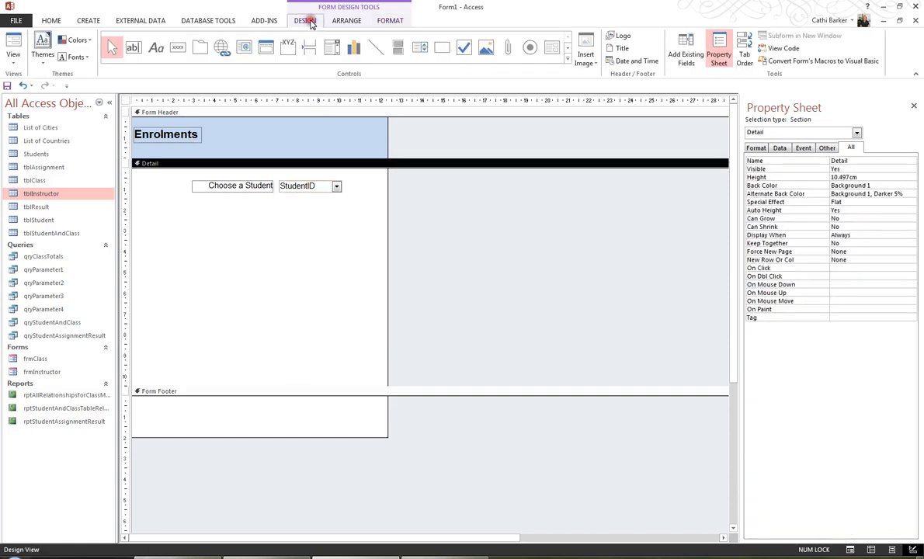
left_click(336, 54)
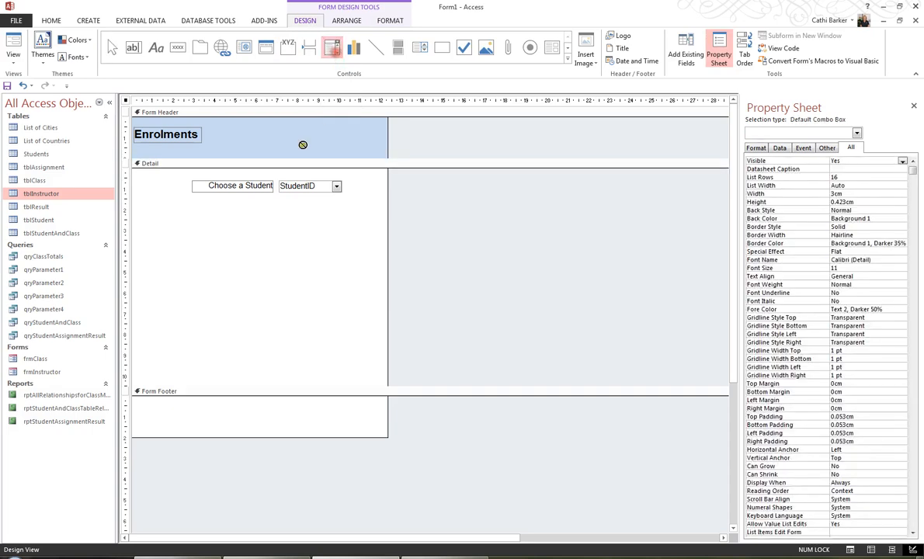
left_click(281, 206)
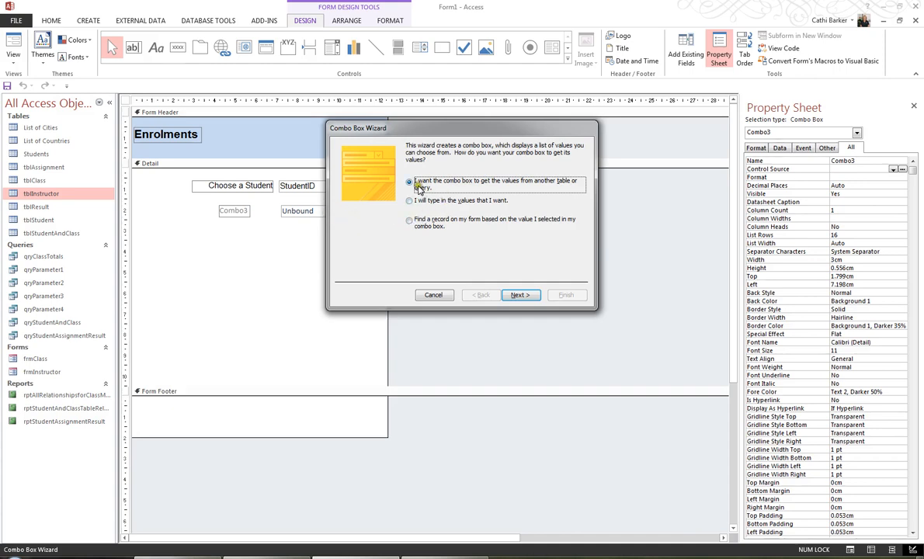
left_click(526, 295)
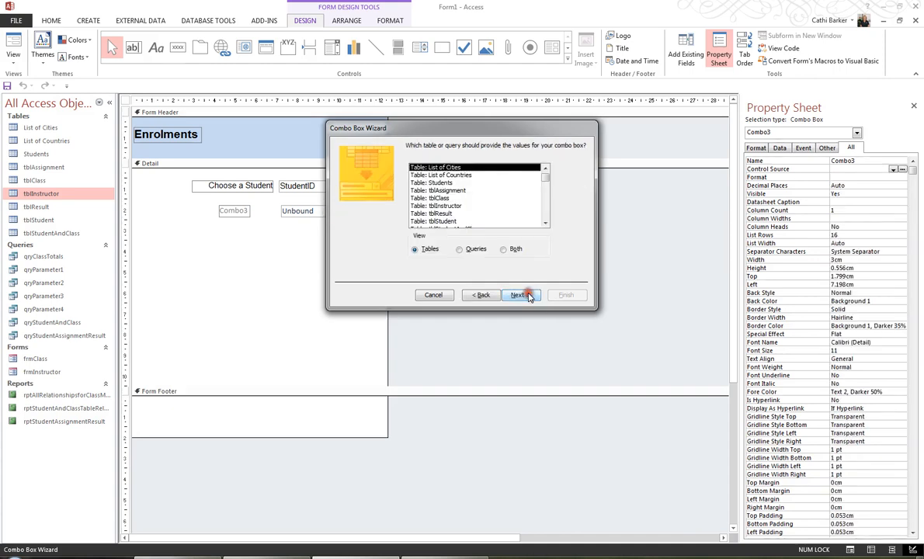
left_click(442, 199)
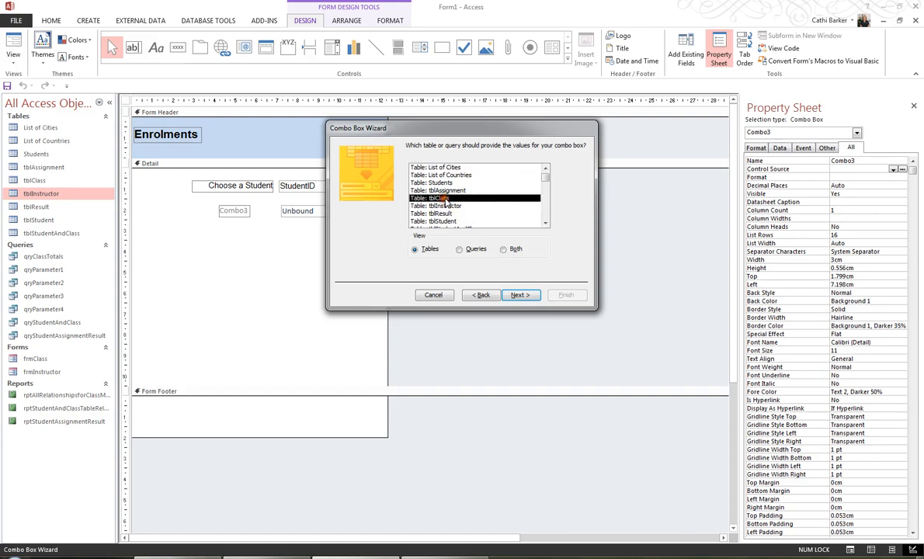
left_click(519, 296)
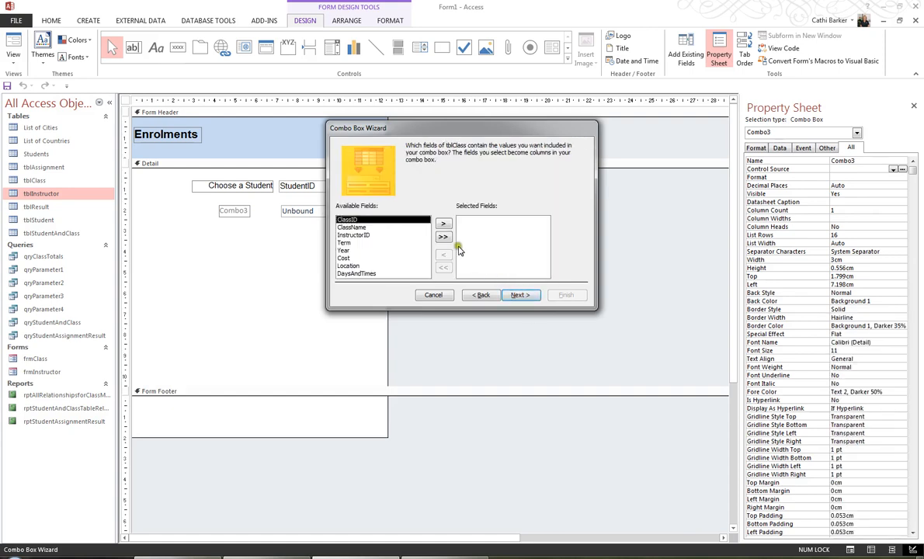
- Include the ClassID, ClassName, Term and Year fields in the class combo box
left_click(443, 224)
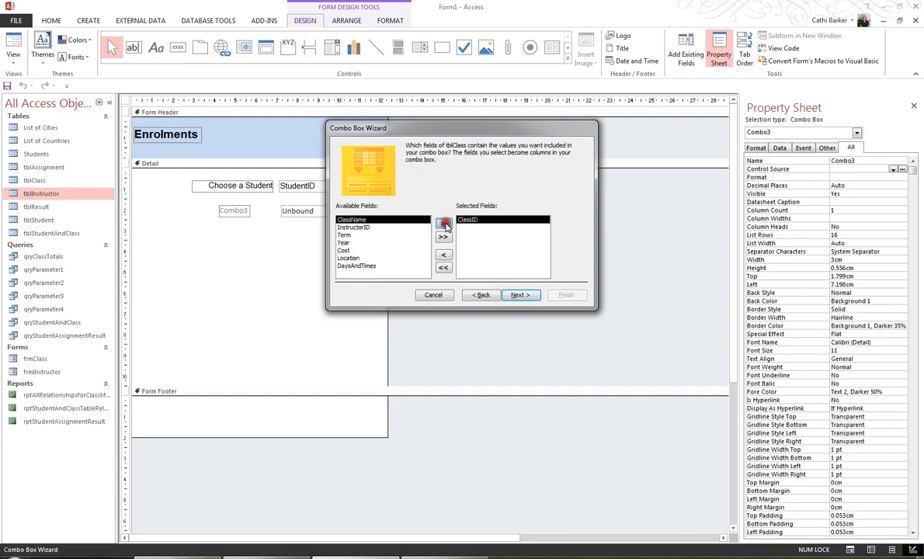
left_click(444, 225)
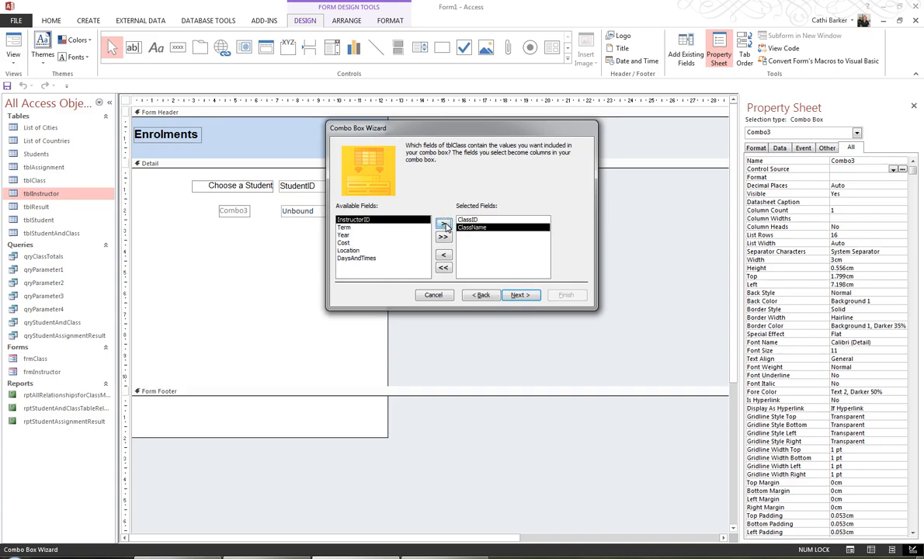
left_click(346, 226)
left_click(444, 224)
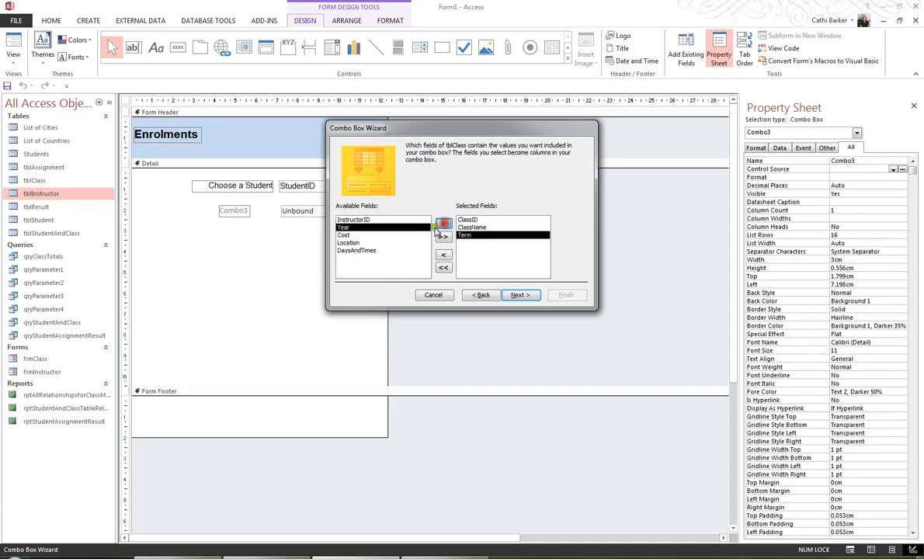
left_click(442, 225)
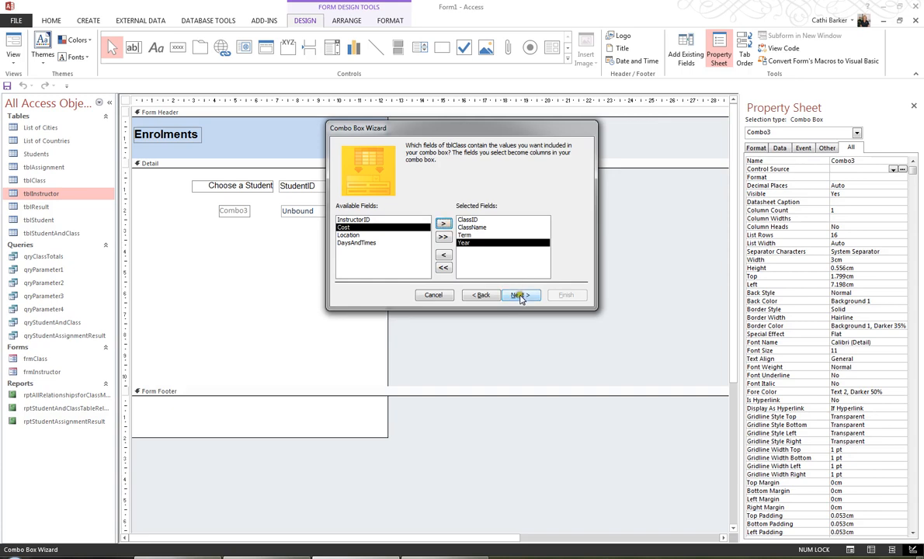
left_click(520, 295)
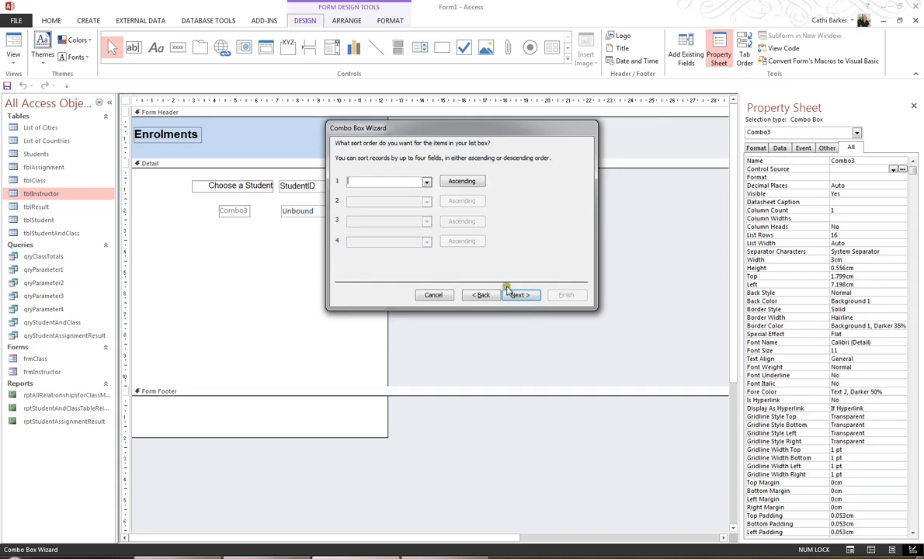
- Sort the class combo box items by ClassName in ascending order
left_click(426, 181)
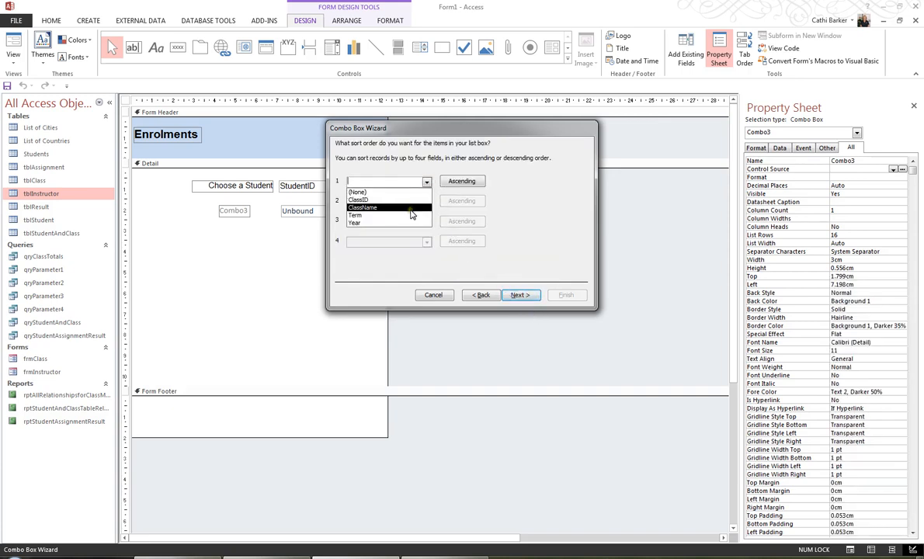
left_click(413, 208)
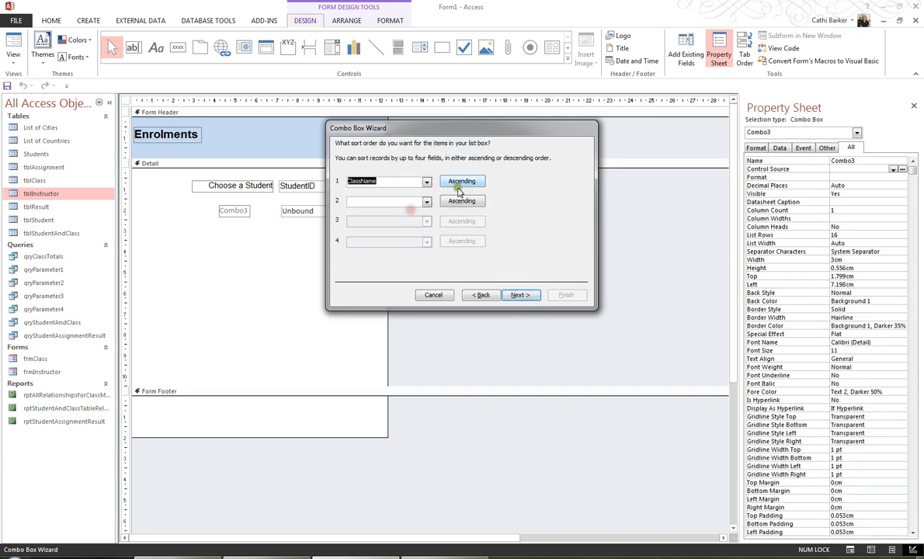
left_click(526, 295)
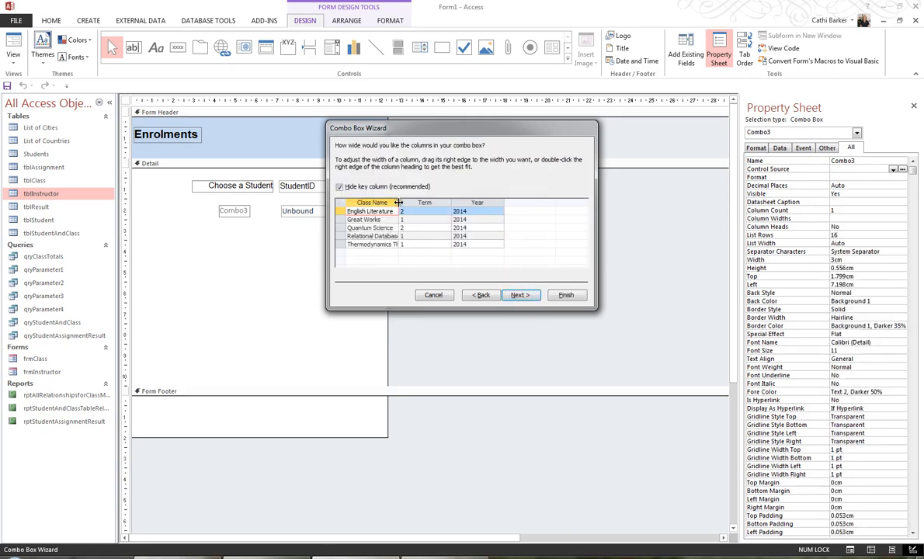
- Widen the Class Name column to fit the full class names and choose to store the selected value in the ClassID field
left_click_drag(398, 202, 440, 202)
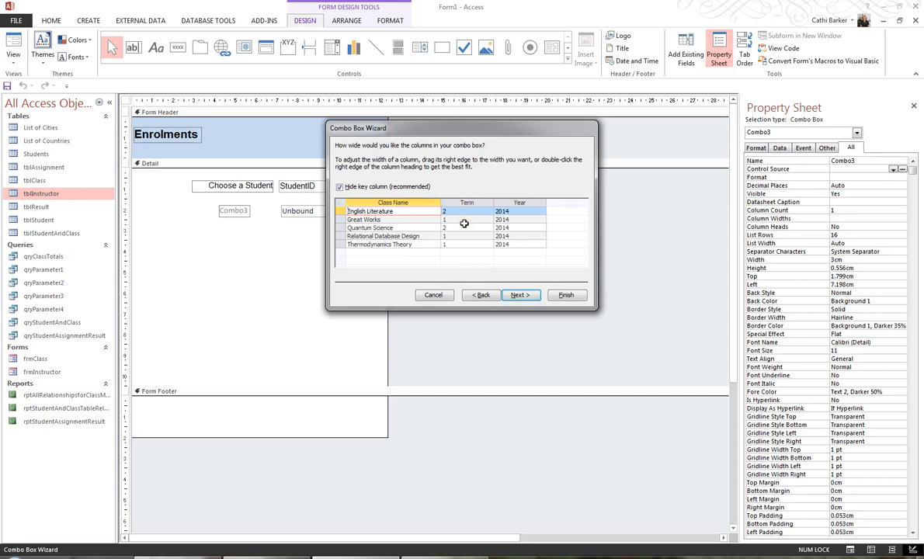
left_click(526, 295)
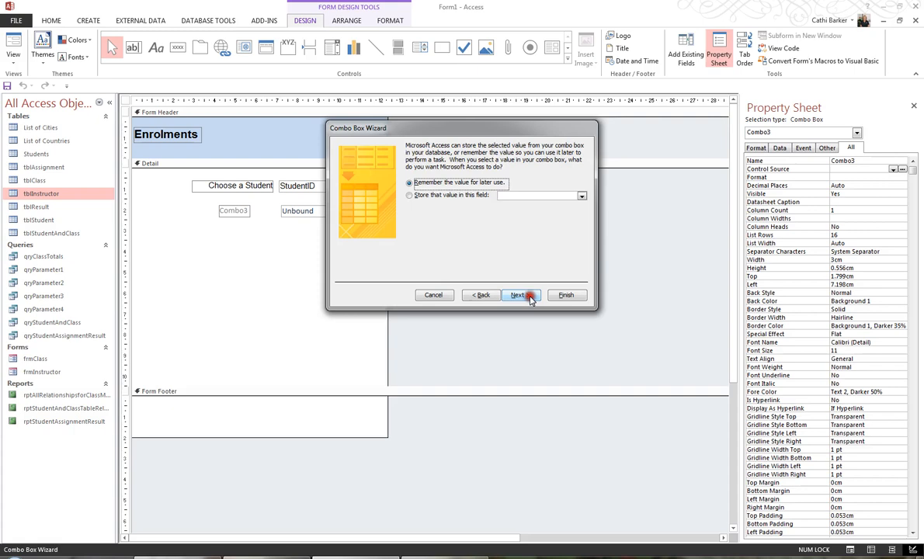
left_click(582, 196)
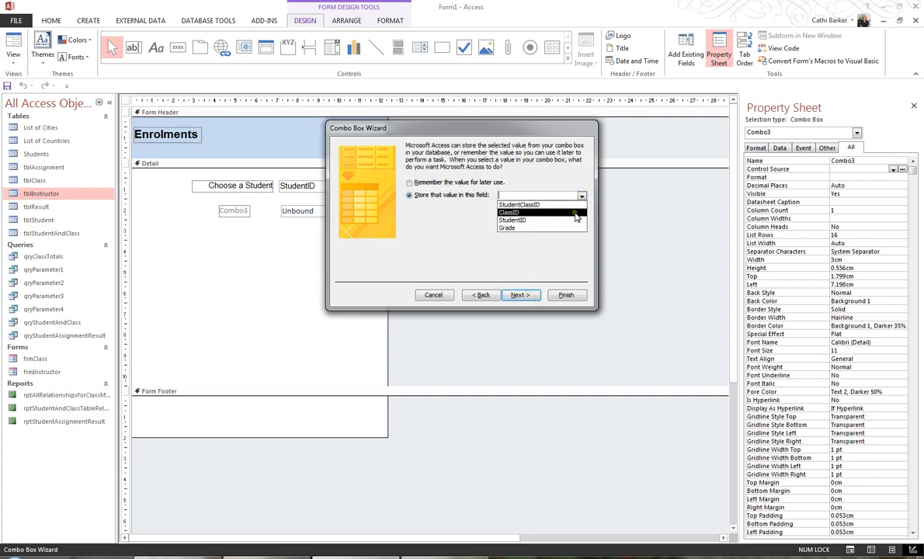
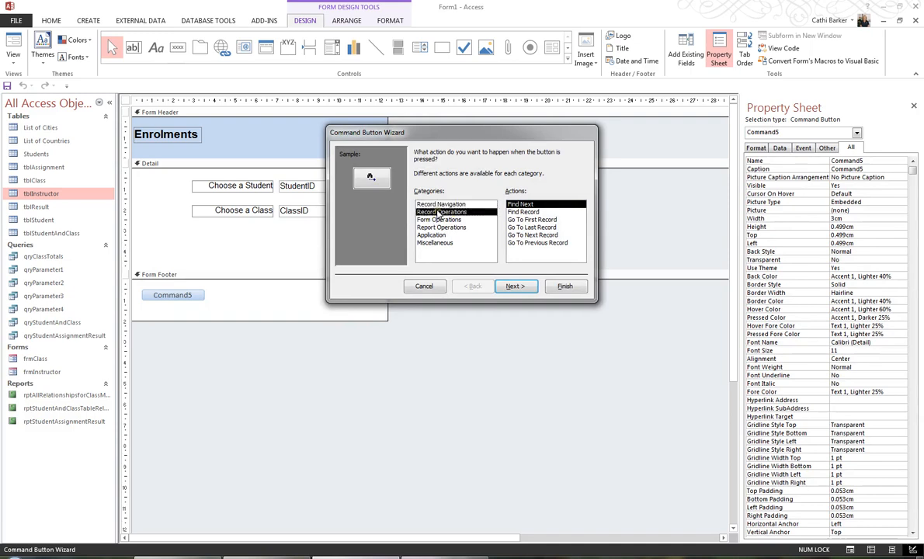
- Finish the form footer's command button as an Add New Record action showing the text "Add Record"
left_click(517, 286)
left_click(429, 198)
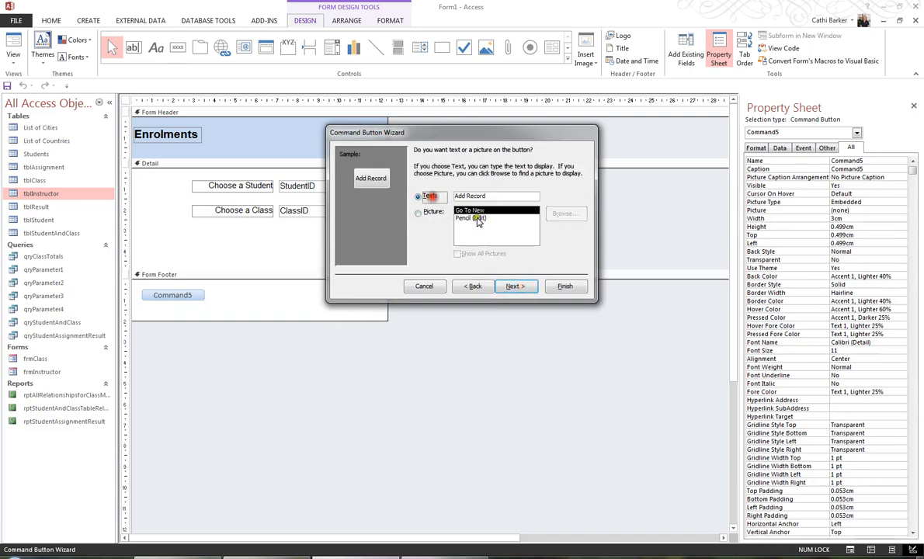
left_click(564, 286)
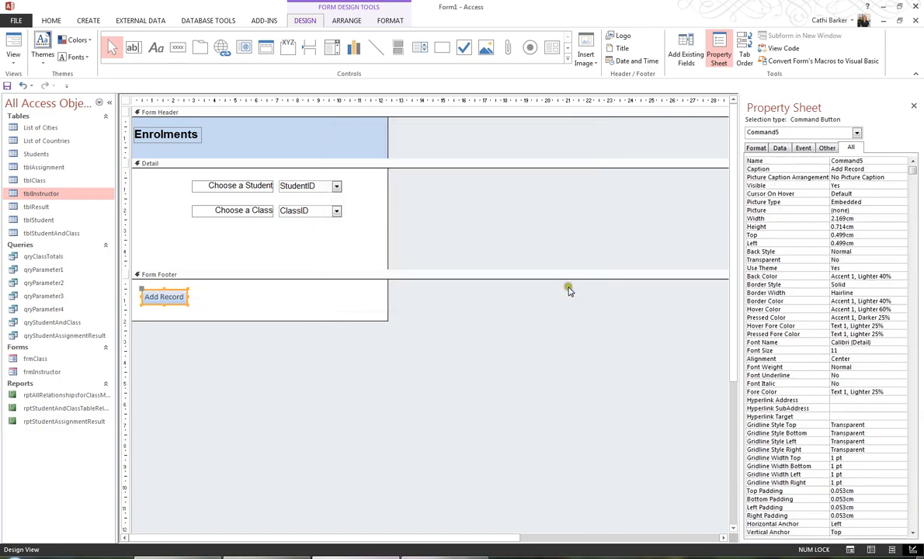
- Add a command button beside Add Record in the form footer that deletes the record and shows the text "Delete Record"
left_click(175, 48)
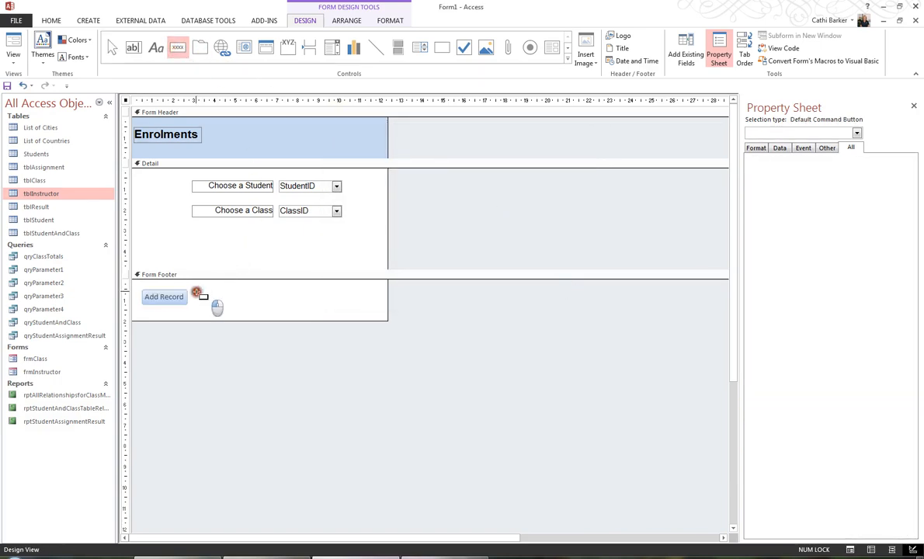
left_click(197, 292)
left_click(426, 211)
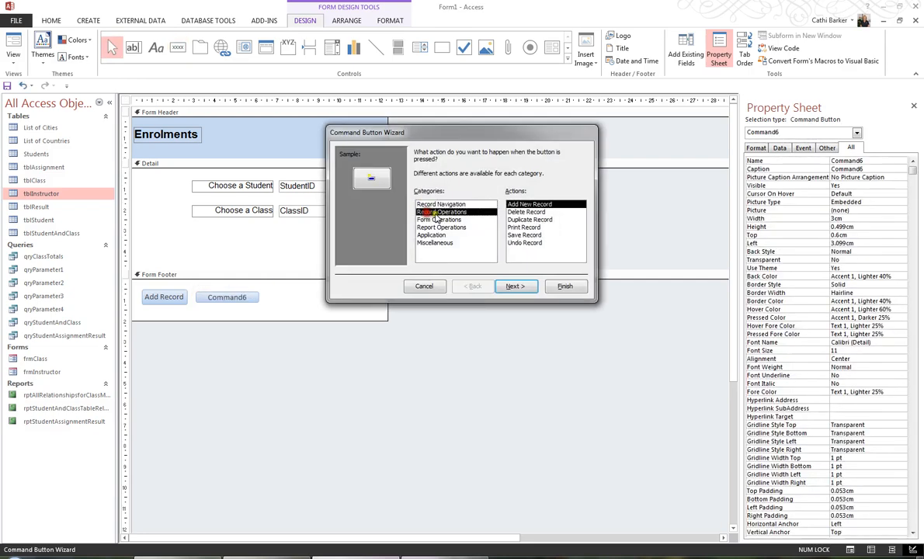
left_click(526, 212)
left_click(515, 286)
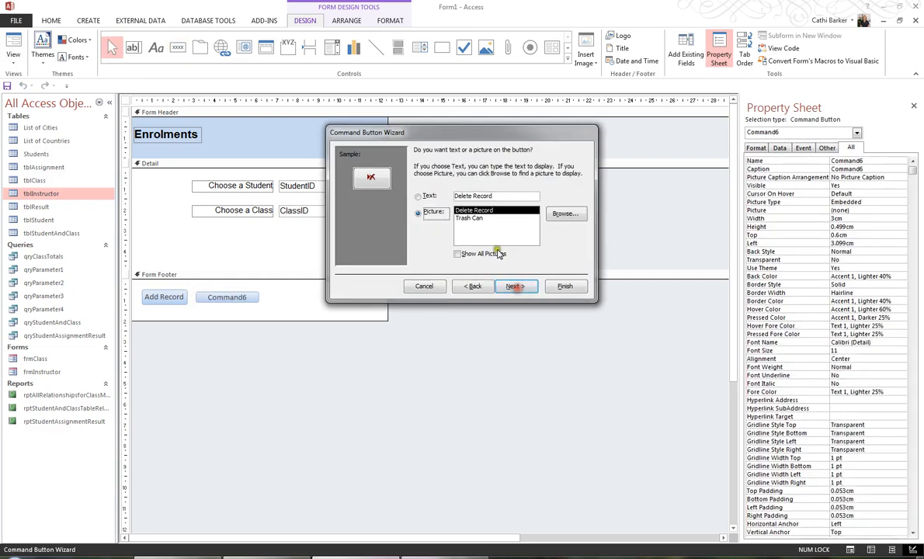
left_click(426, 195)
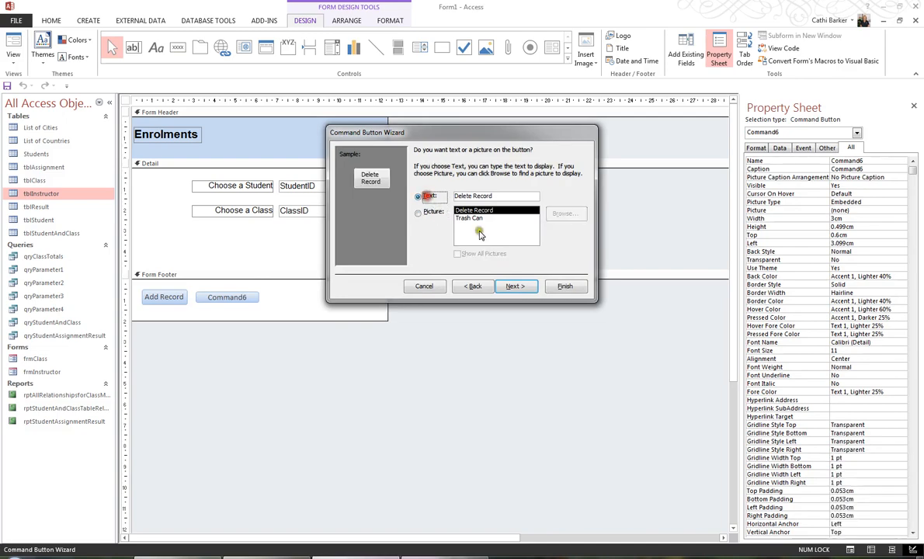
left_click(564, 286)
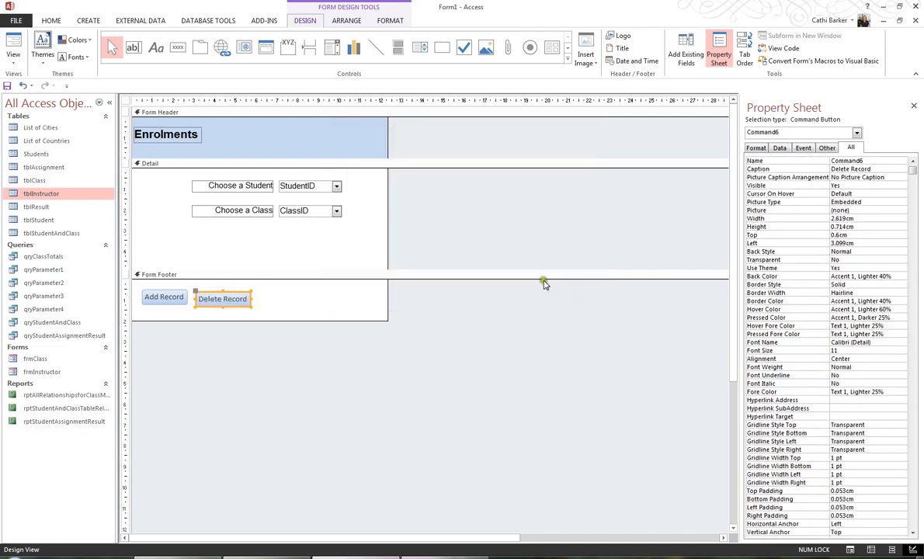
- Add a command button beside Delete Record in the form footer that saves the record and shows the text "Save Record"
left_click(178, 49)
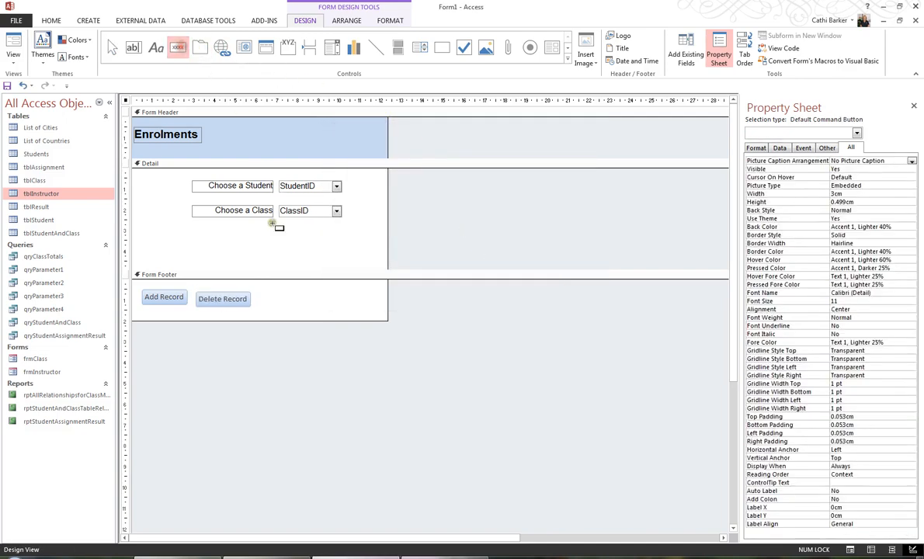
left_click(270, 294)
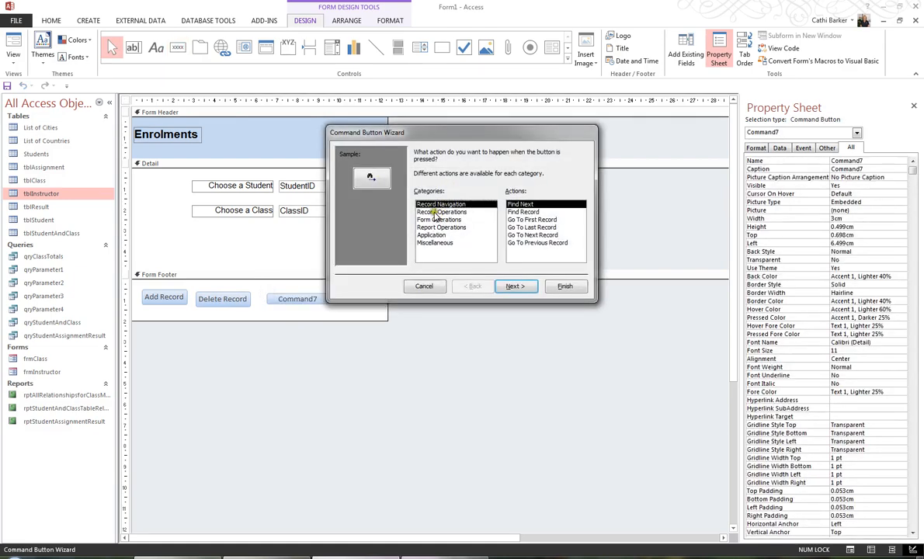
left_click(441, 211)
left_click(525, 234)
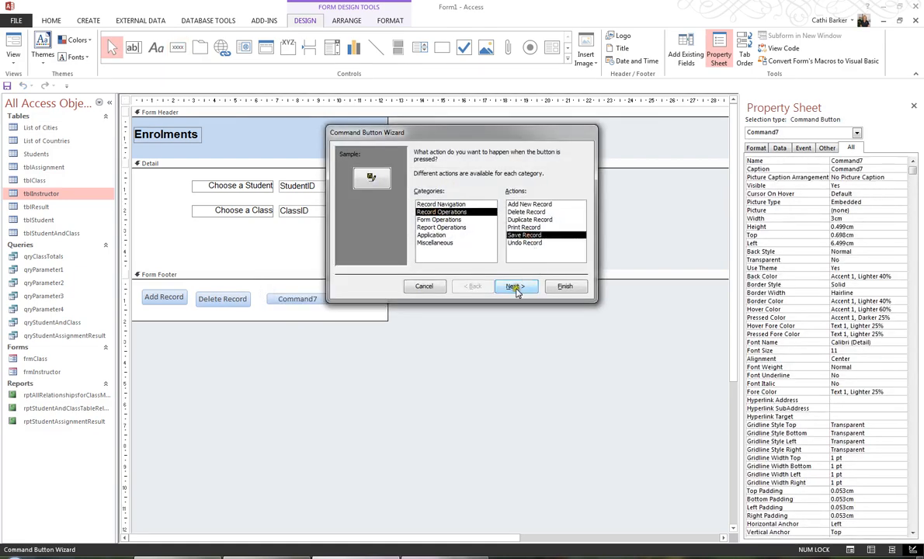
left_click(516, 285)
left_click(426, 198)
left_click(567, 287)
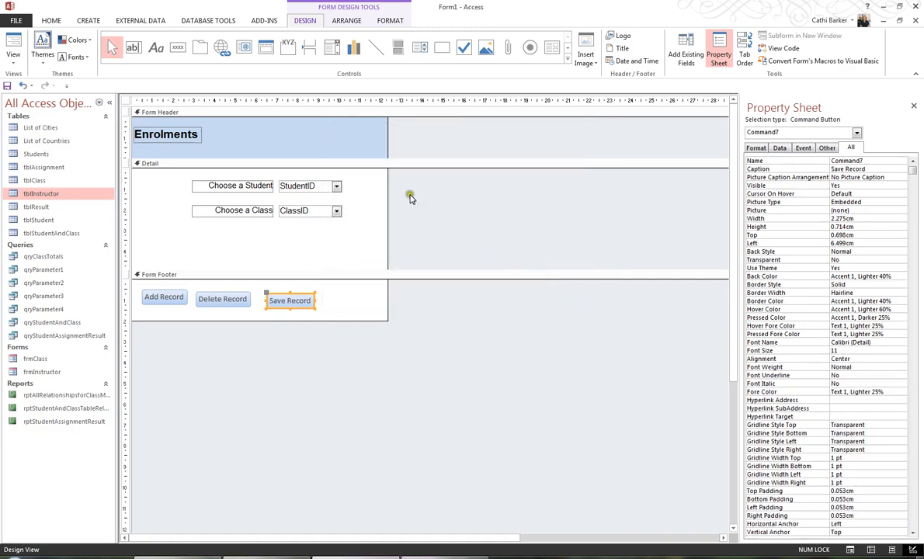
- Place a fourth command button in the form footer that opens frmClass and shows all the records
left_click(178, 48)
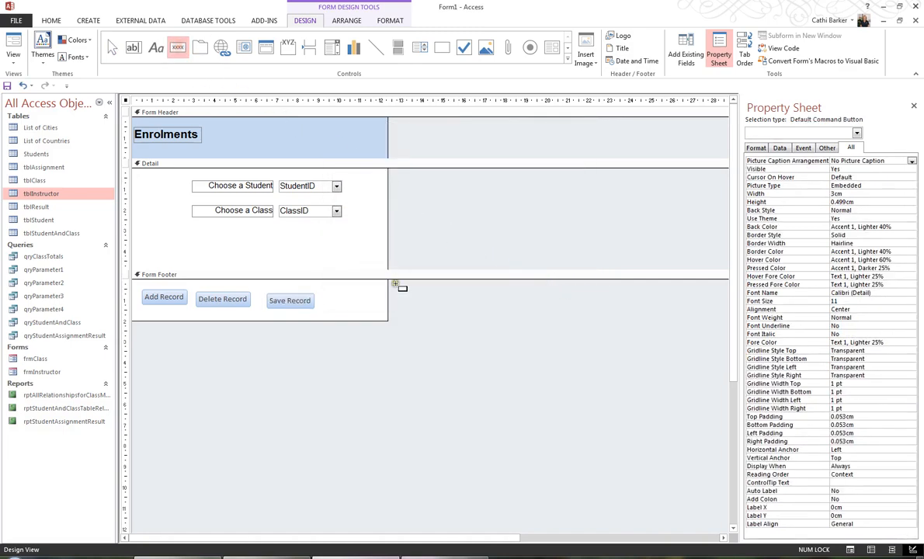
left_click_drag(330, 296, 391, 306)
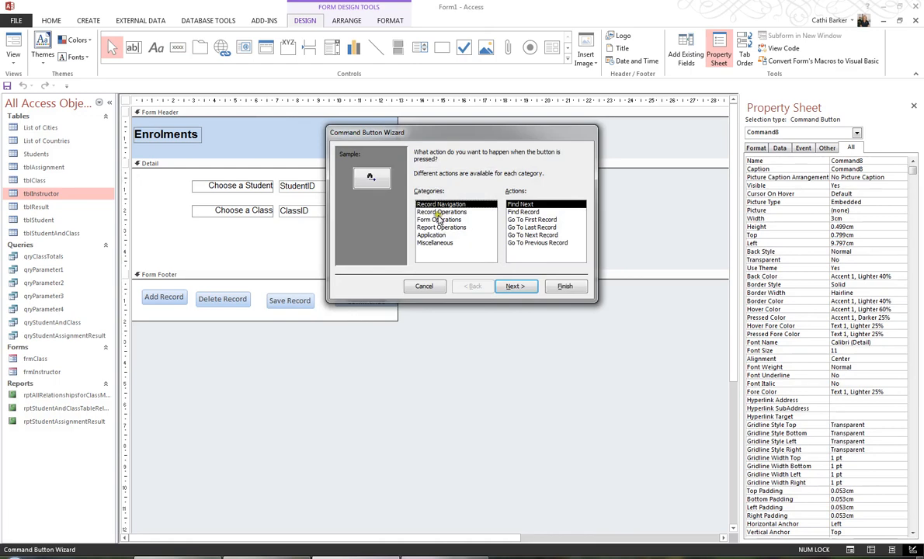
left_click(438, 219)
left_click(522, 220)
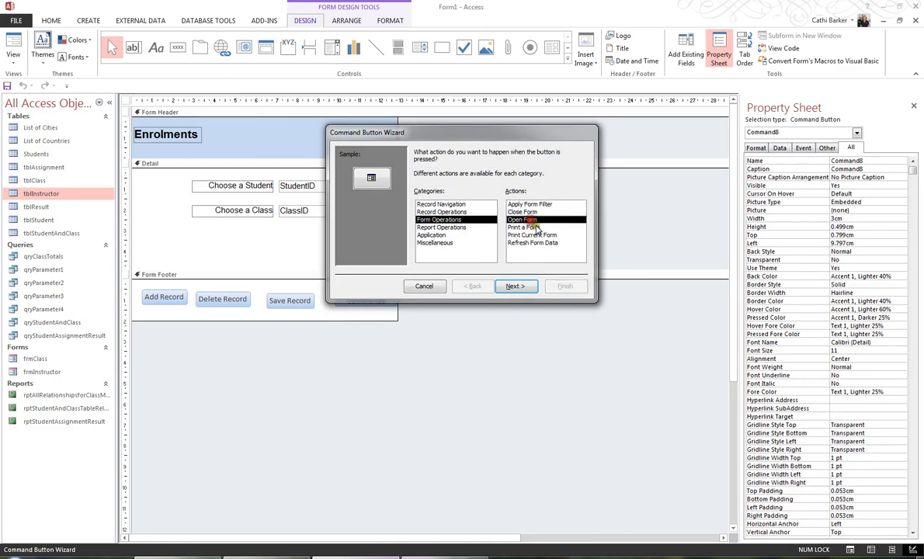
left_click(516, 287)
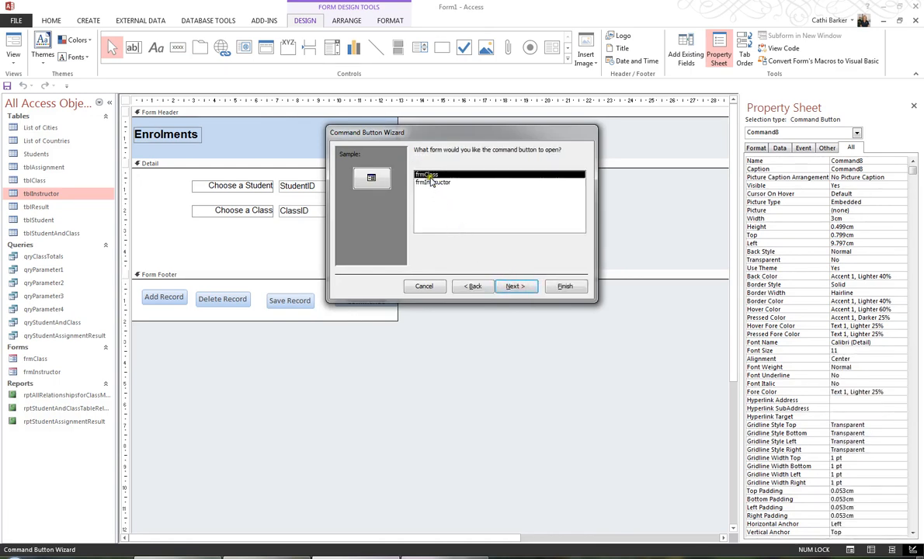
left_click(514, 286)
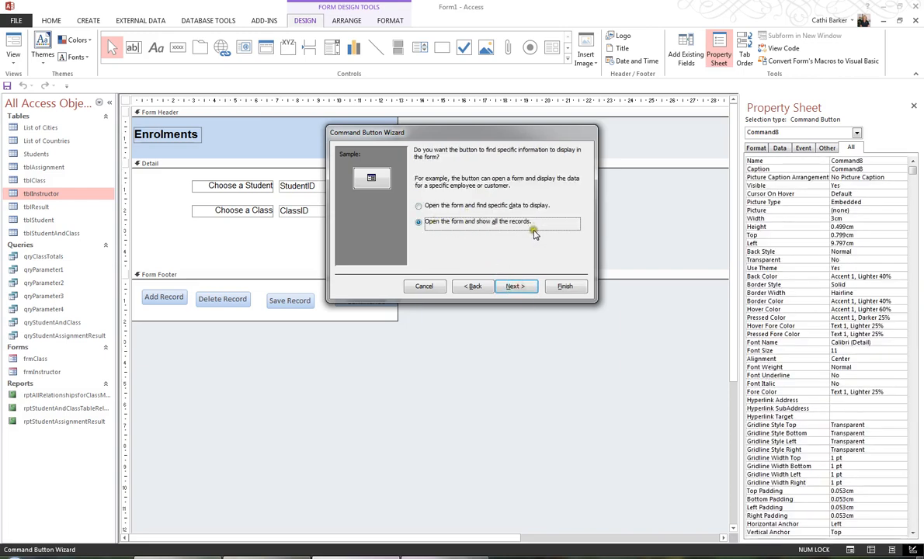
left_click(520, 287)
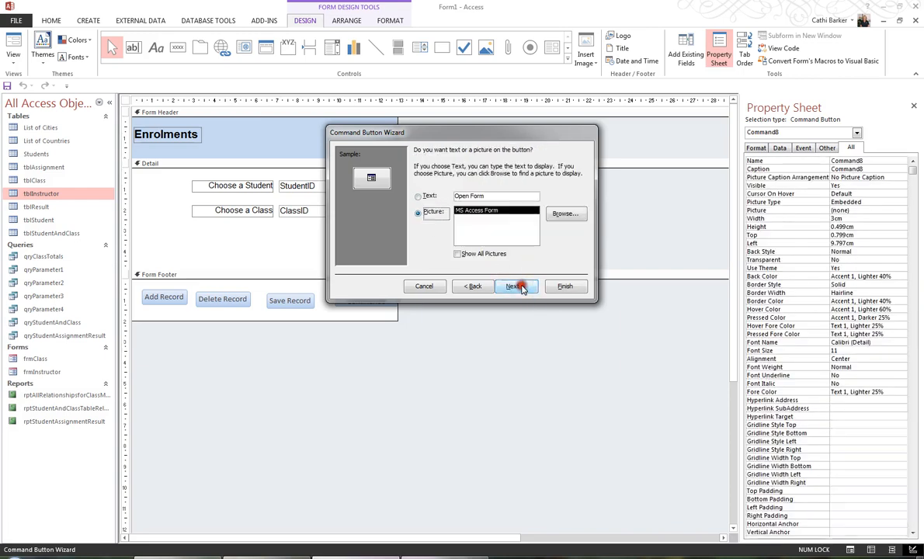
- Give the form-opening button the text "Open Form Class" instead of a picture and finish the wizard
left_click(418, 196)
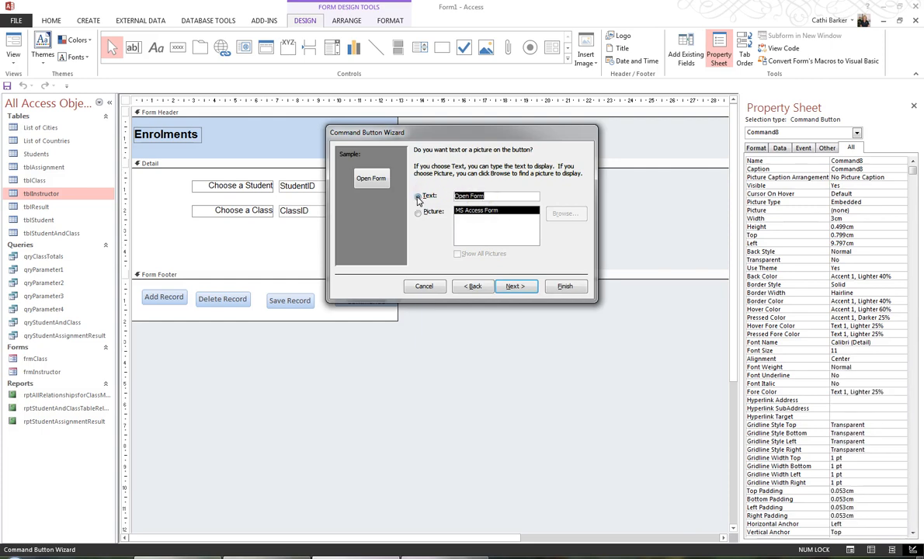
type("Open Fr")
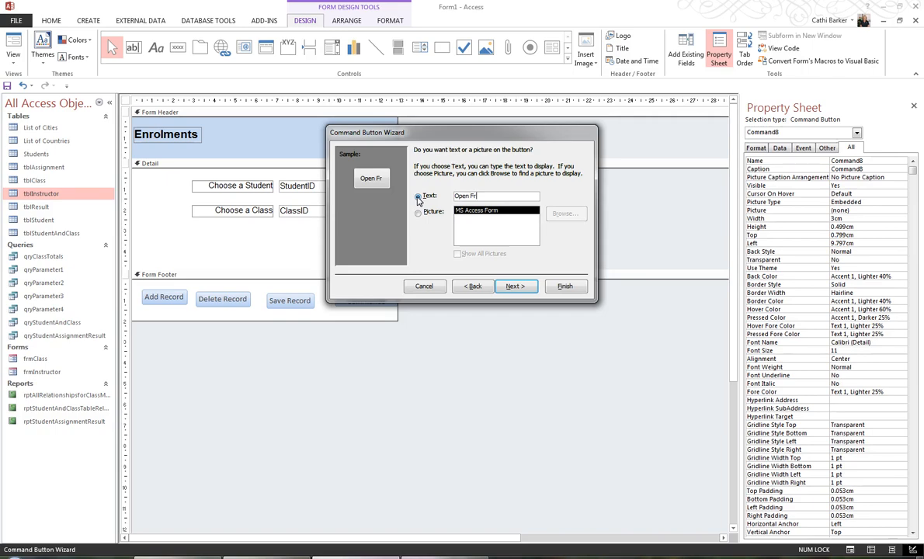
key("BackSpace")
type("orm Class")
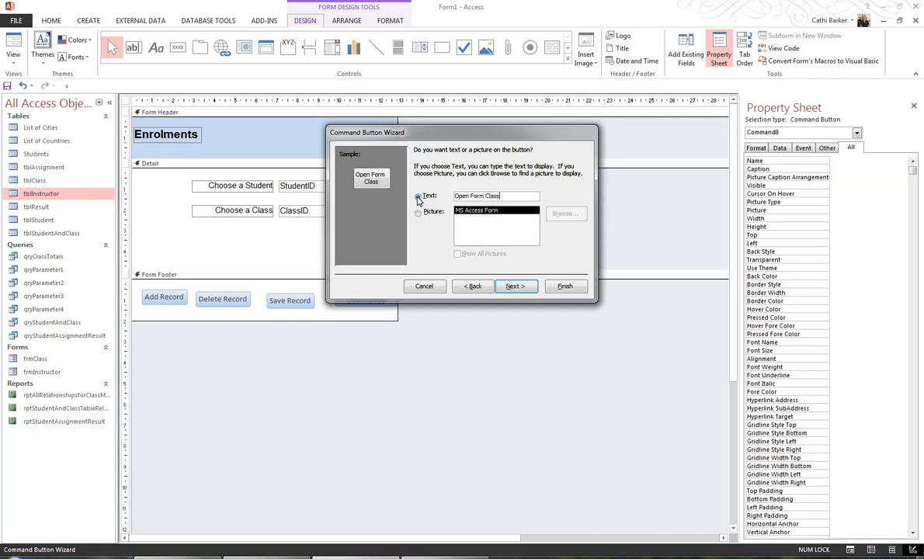
left_click(579, 287)
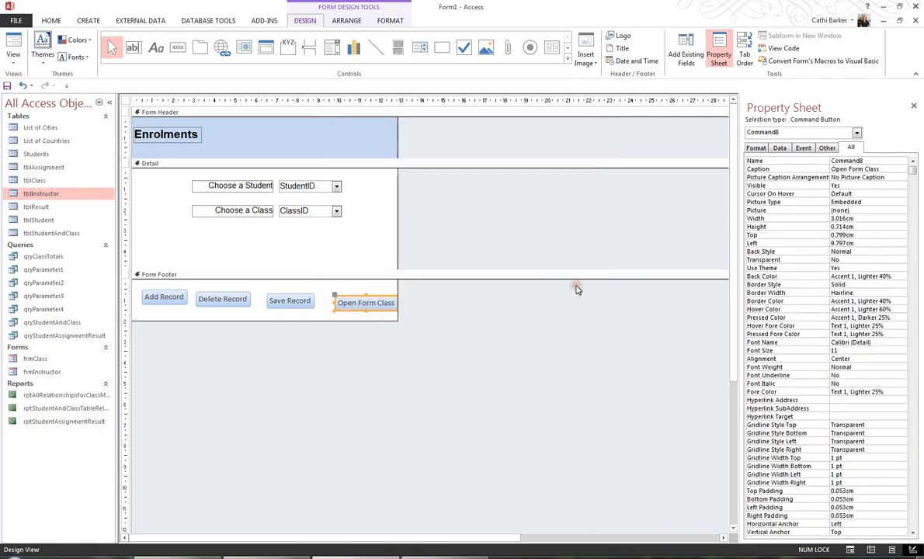
- Add a command button beside Open Form Class in the footer that closes the form and shows the text "Close Form"
left_click(177, 47)
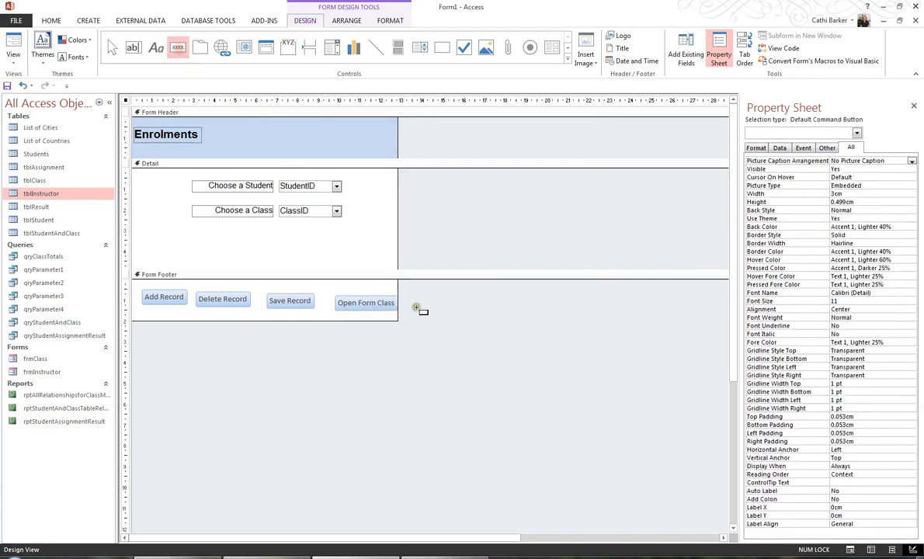
left_click(414, 298)
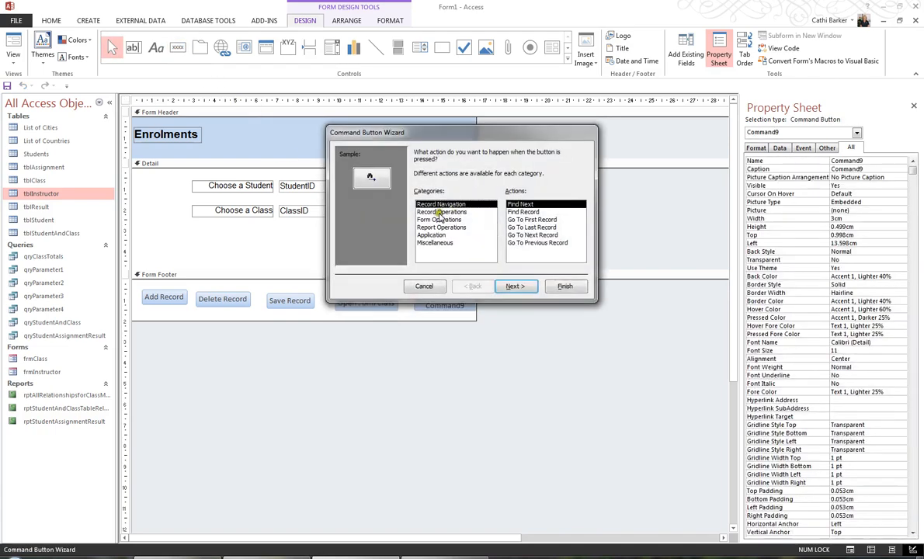
left_click(438, 219)
left_click(522, 212)
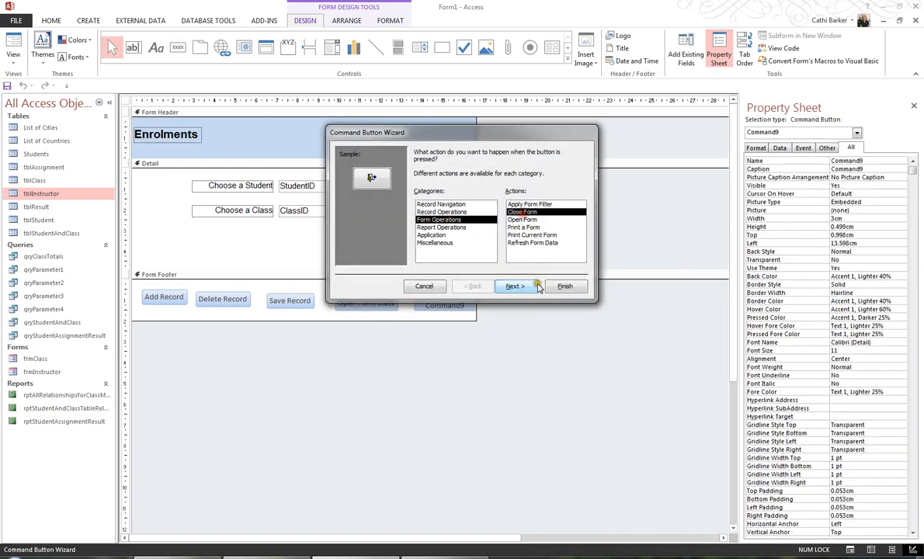
left_click(519, 286)
left_click(572, 287)
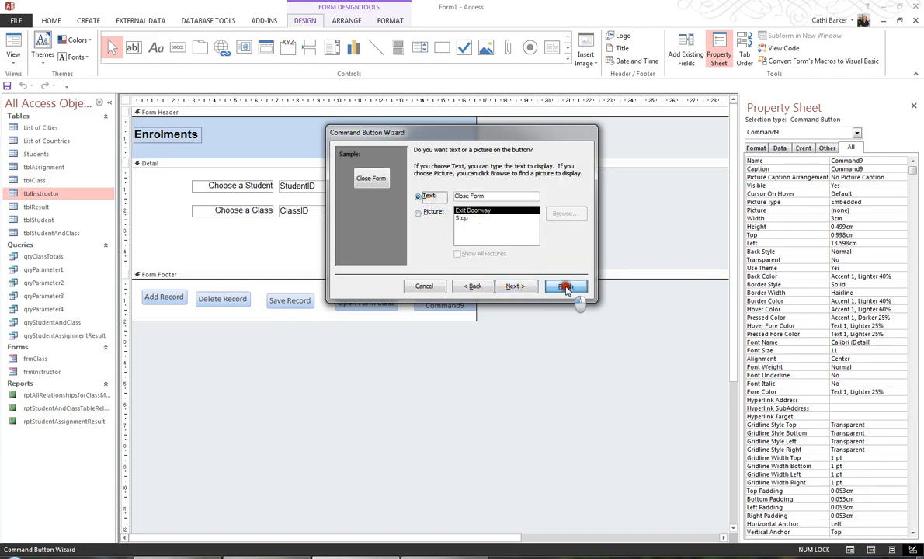
- Align the five footer buttons along their top edges and give them equal horizontal spacing
left_click_drag(156, 354, 470, 300)
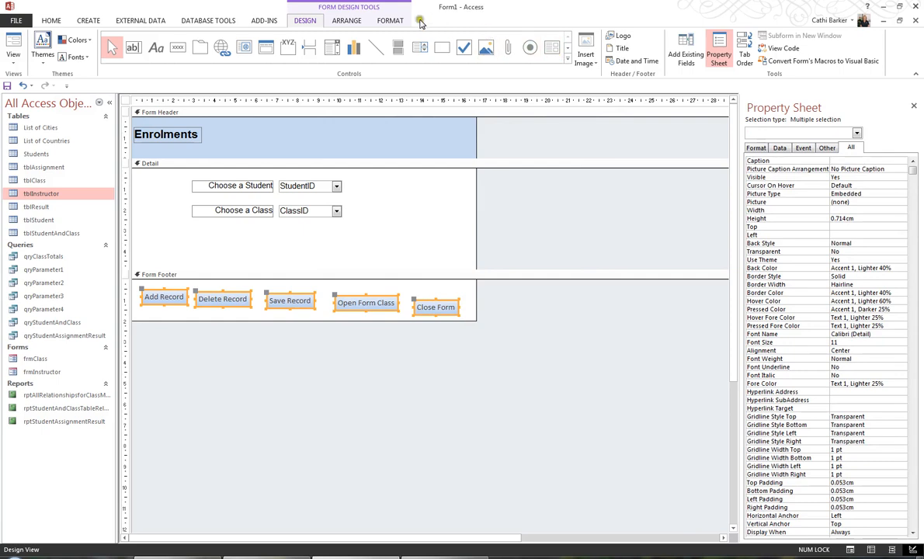
left_click(354, 23)
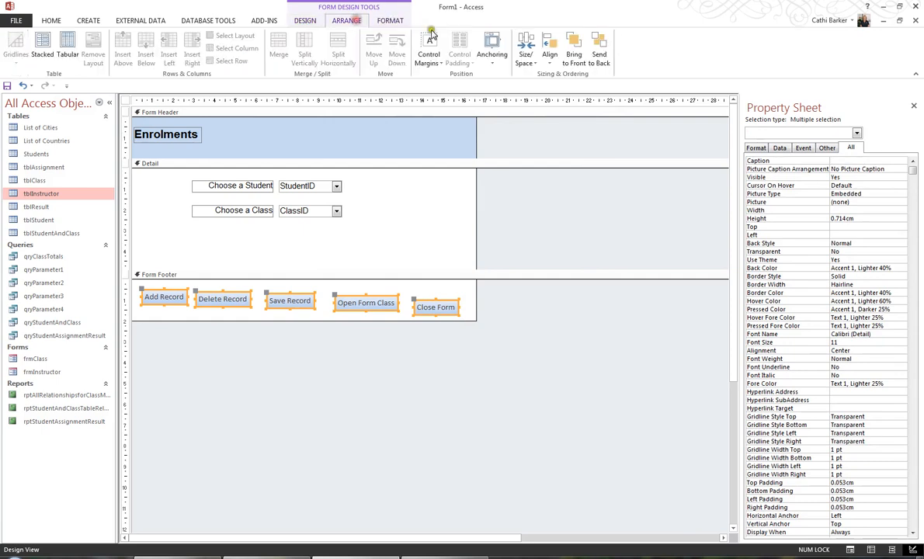
left_click(549, 55)
left_click(562, 114)
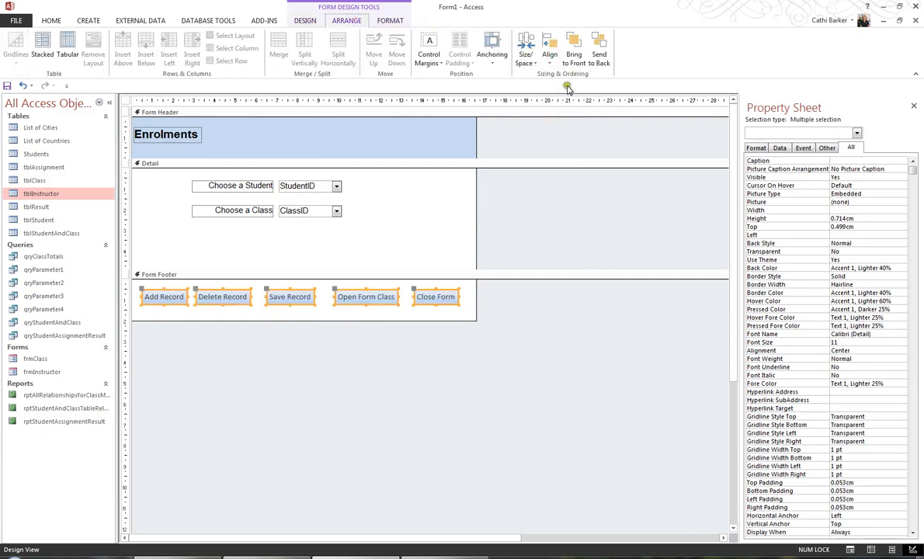
left_click(525, 61)
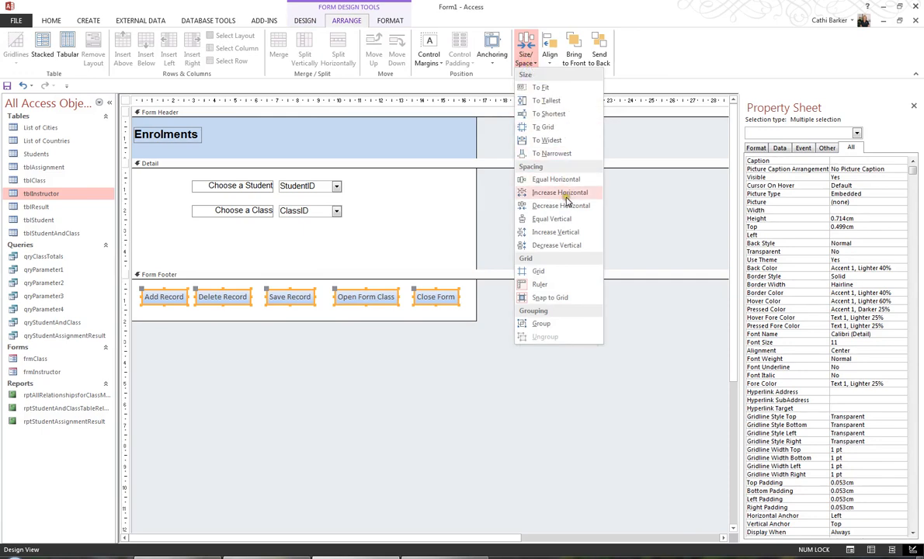
left_click(569, 180)
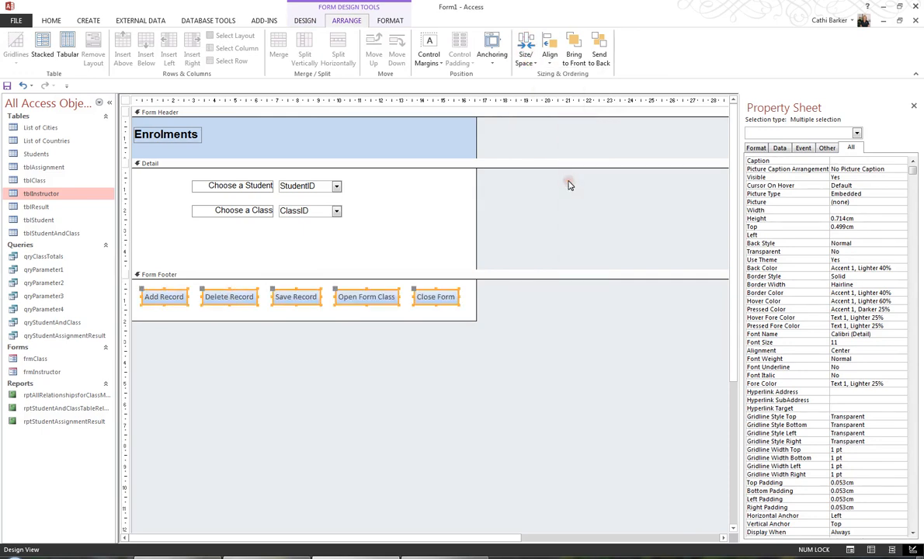
- Size all five footer buttons to the widest one and equalize their horizontal spacing again
left_click(526, 60)
left_click(551, 144)
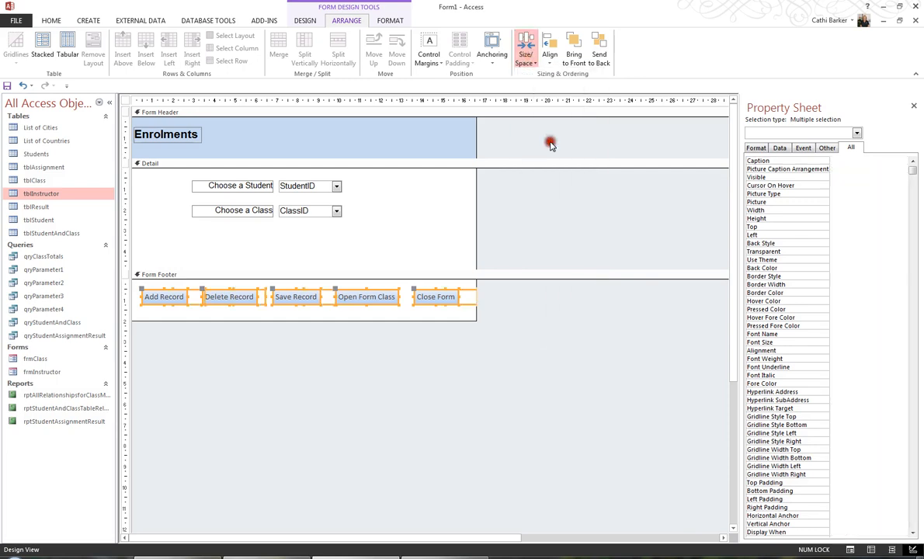
left_click(525, 59)
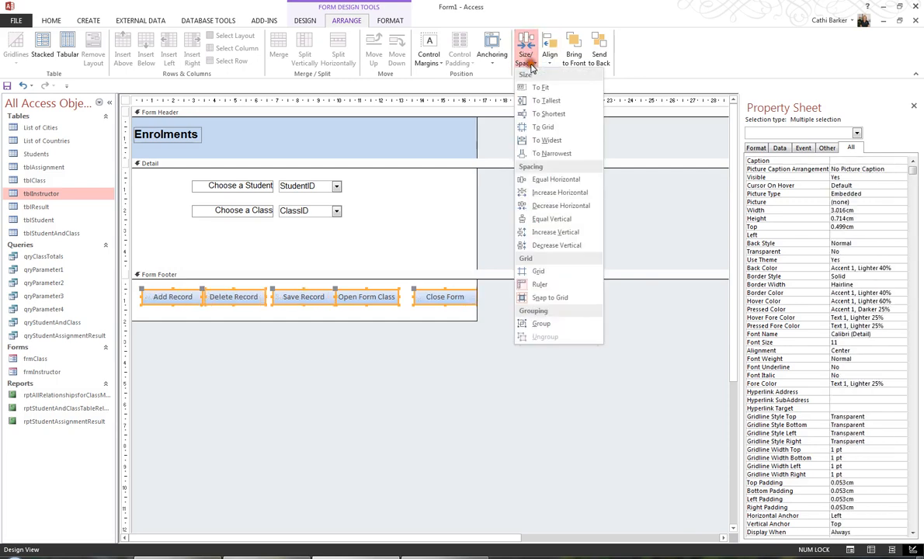
left_click(555, 181)
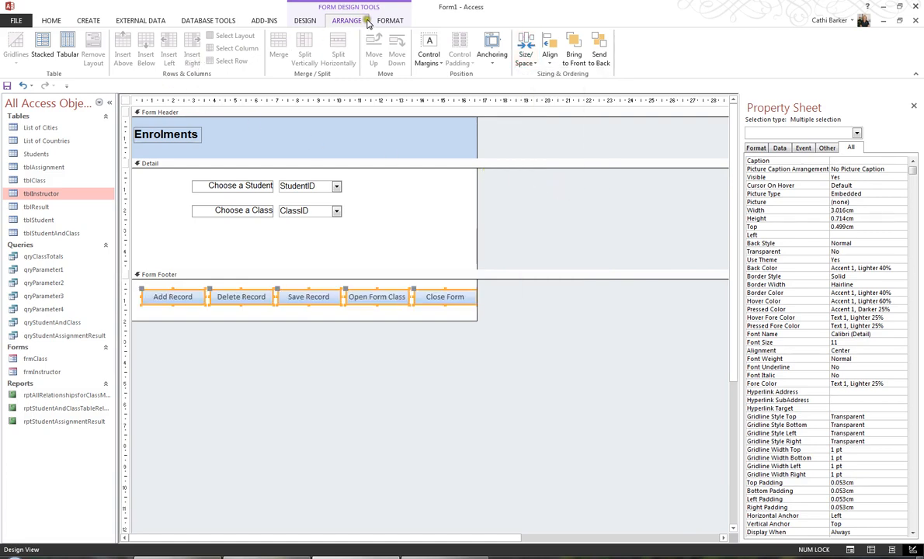
- Format the text of the five footer buttons as Arial, size 10, and deselect them
left_click(390, 20)
left_click(144, 40)
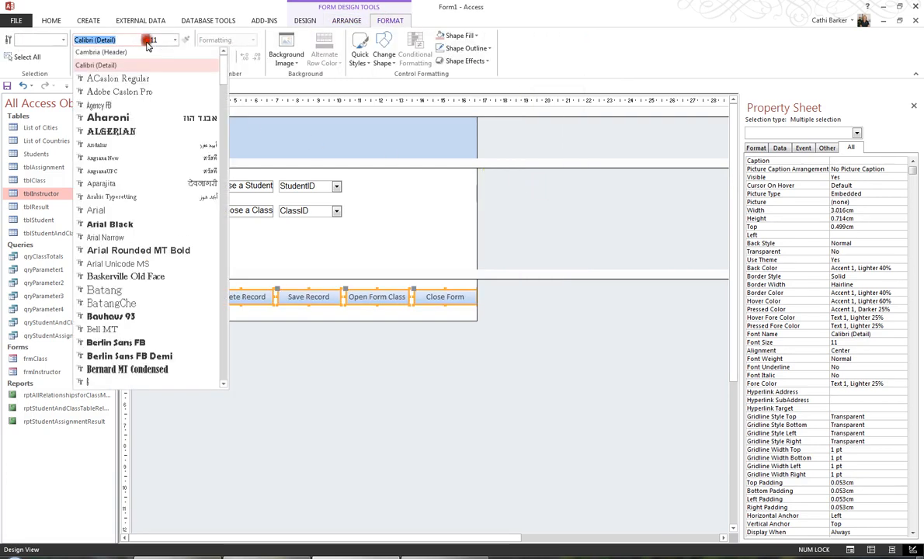
left_click(96, 213)
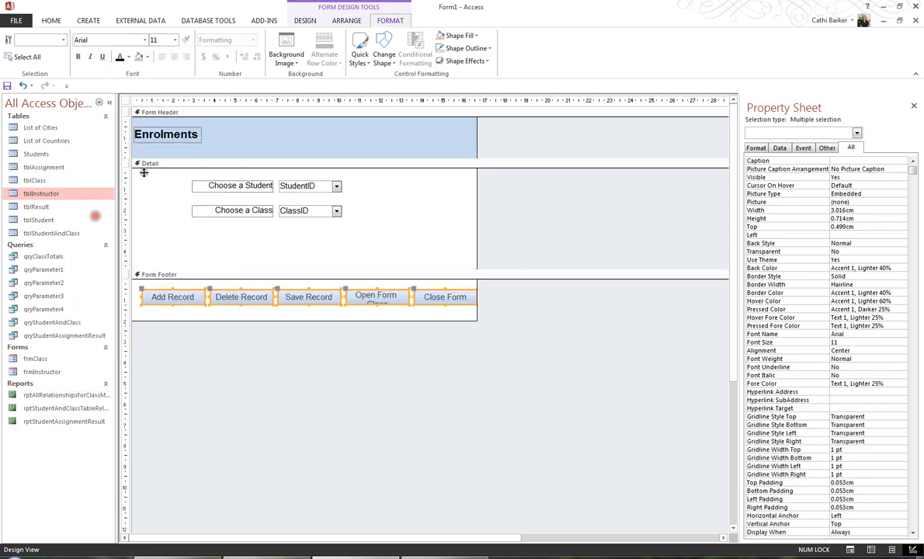
left_click(174, 39)
left_click(152, 68)
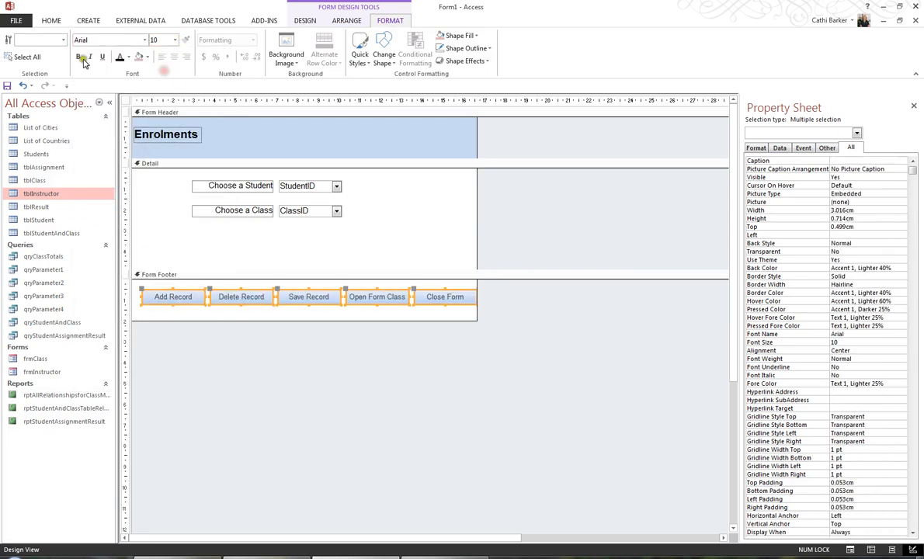
left_click(419, 247)
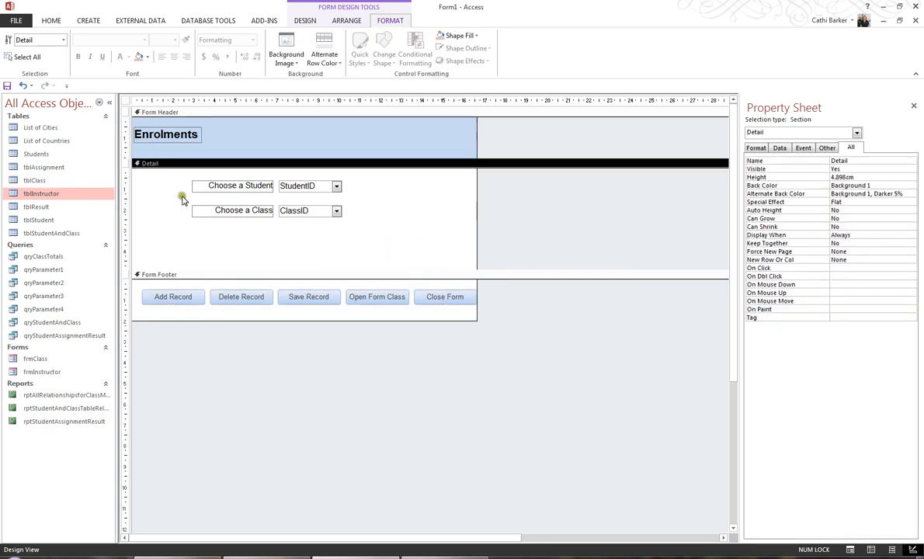
- Save the form under the name frmStudentAndClass
left_click(7, 87)
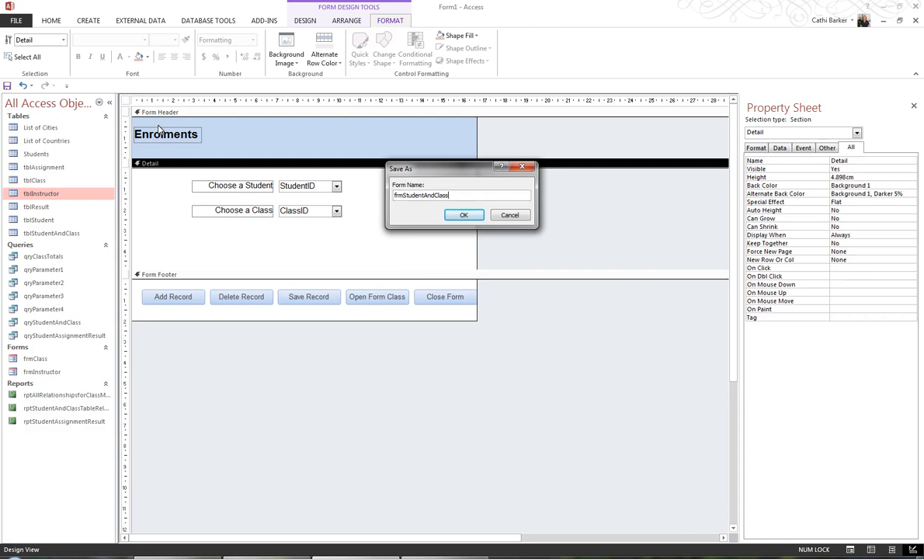
key("Return")
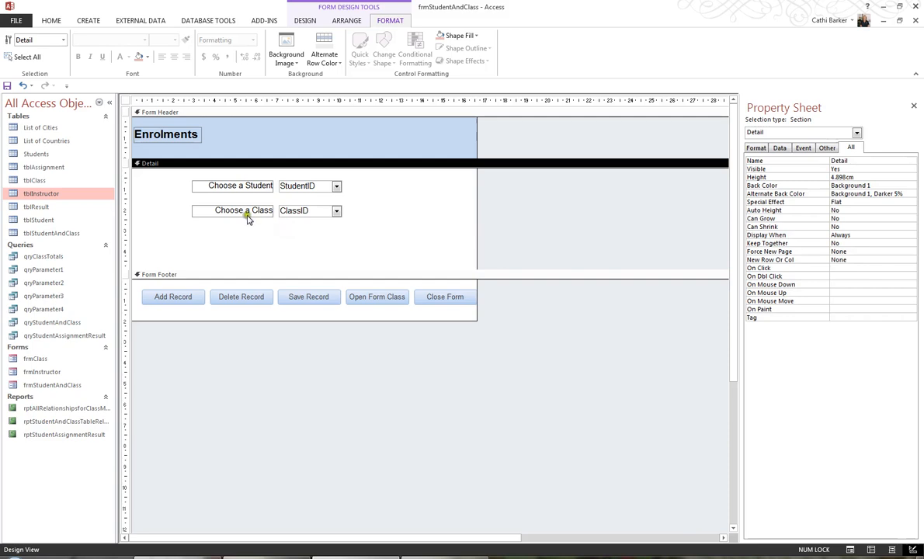
- Display the form in Form View and examine the choices offered by the student and class combo boxes
left_click(51, 20)
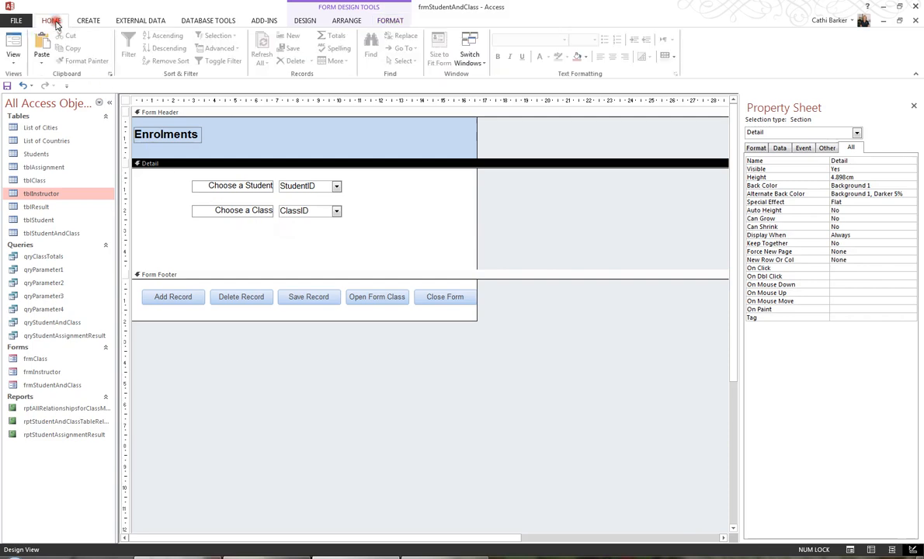
left_click(11, 46)
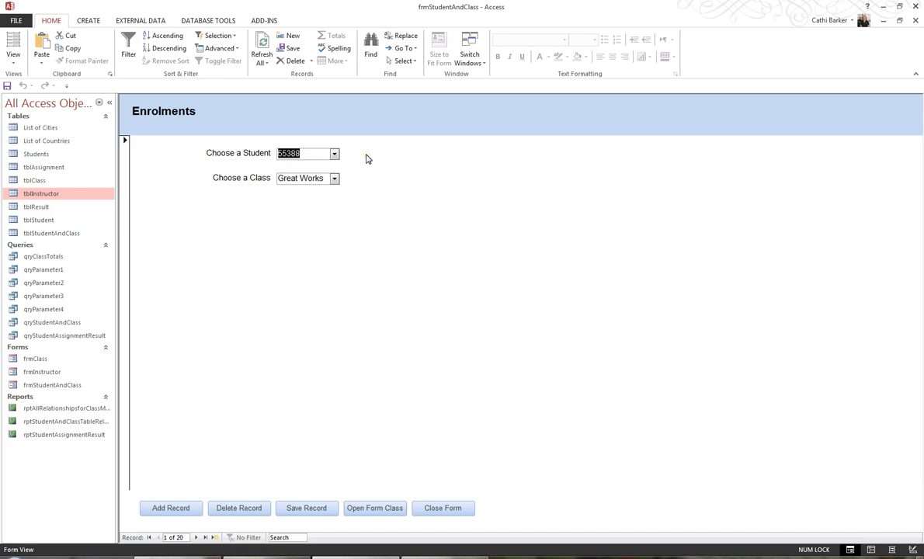
left_click(480, 157)
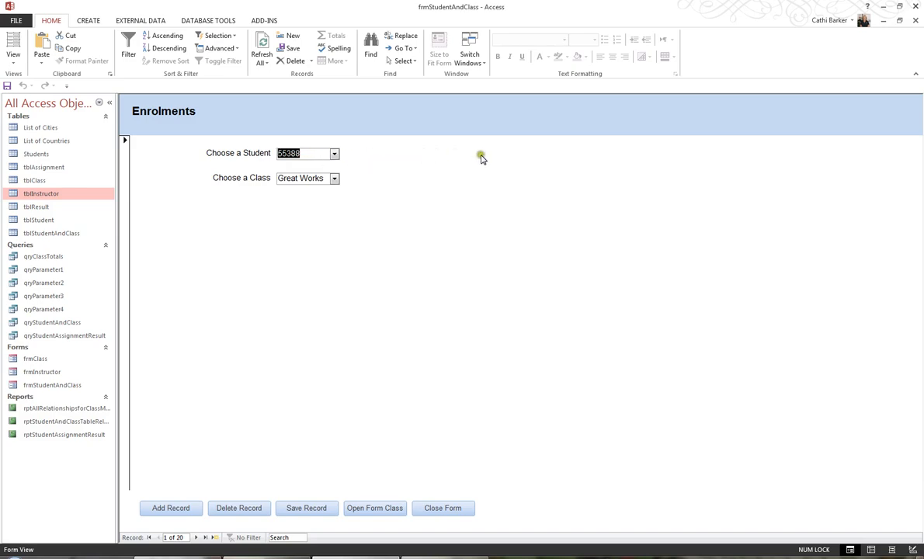
left_click(334, 154)
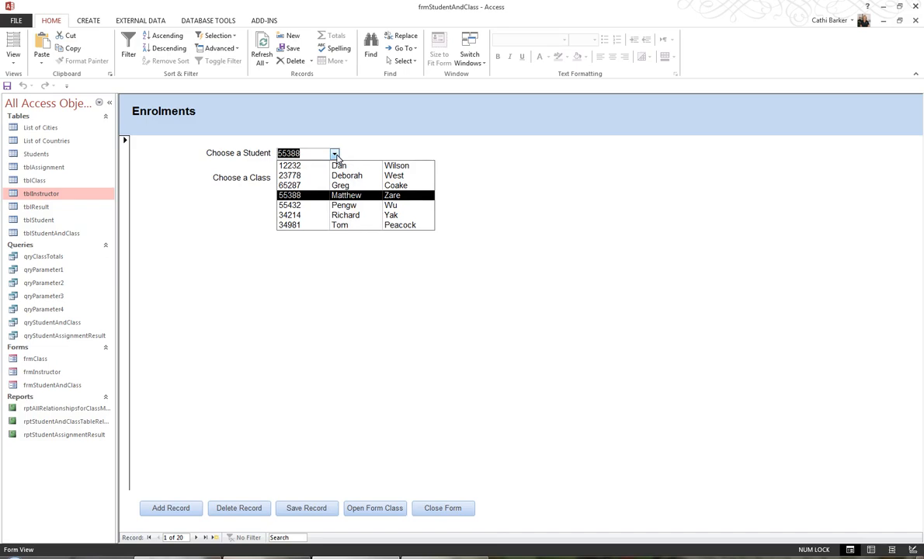
left_click(336, 155)
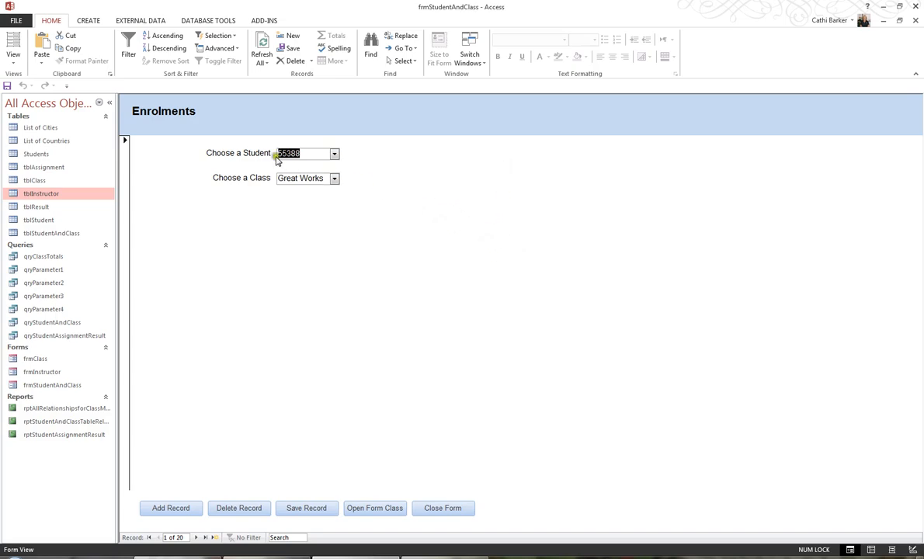
left_click(335, 154)
left_click(335, 155)
left_click(335, 178)
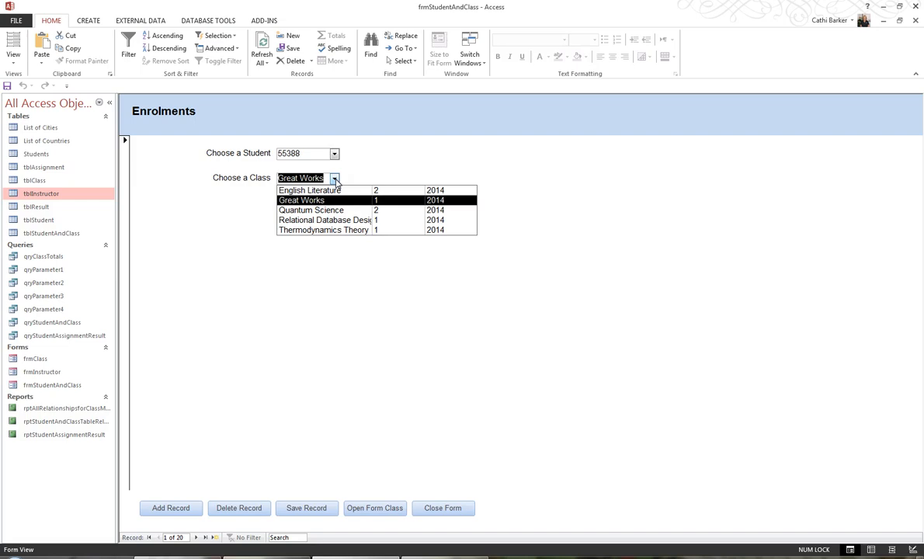
left_click(335, 178)
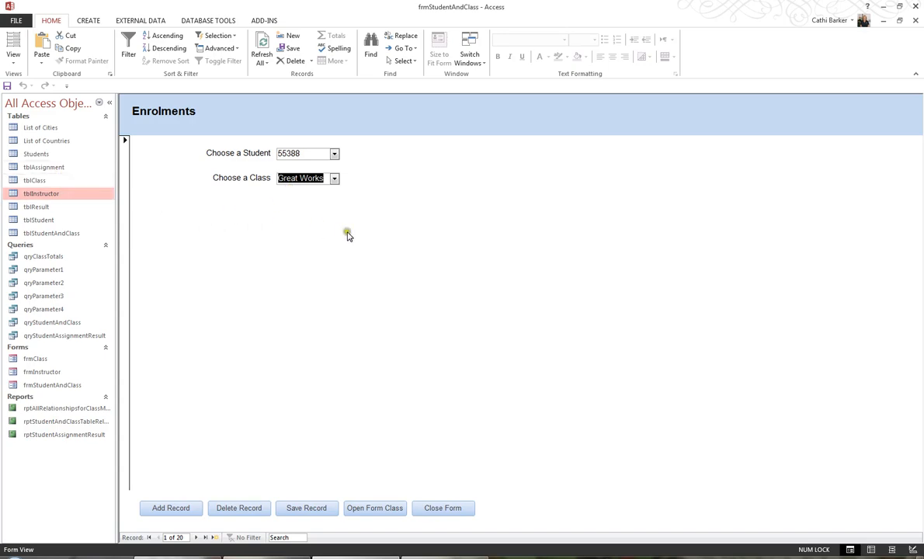
- In Design View, add a text box beside the StudentID combo box in the Detail section and caption its label "Student First Name"
left_click(12, 59)
left_click(58, 153)
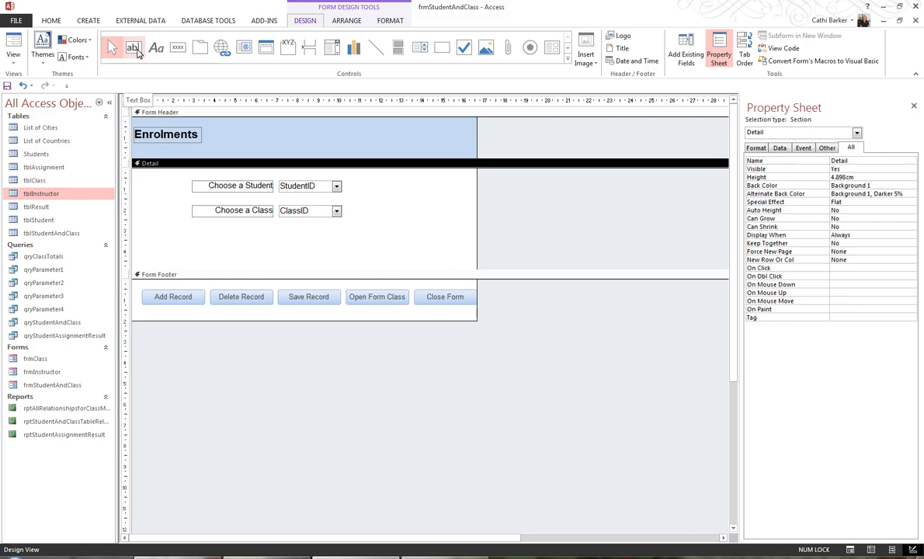
left_click(135, 49)
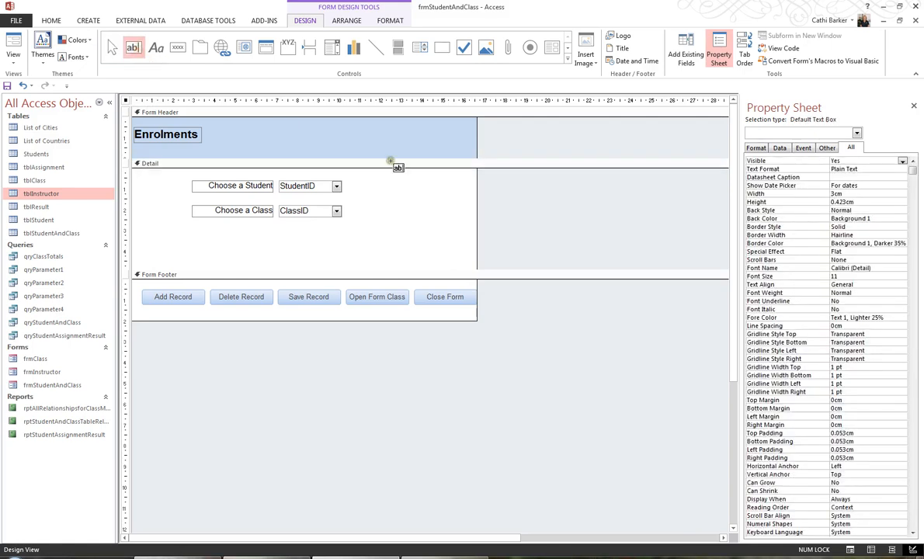
left_click(445, 180)
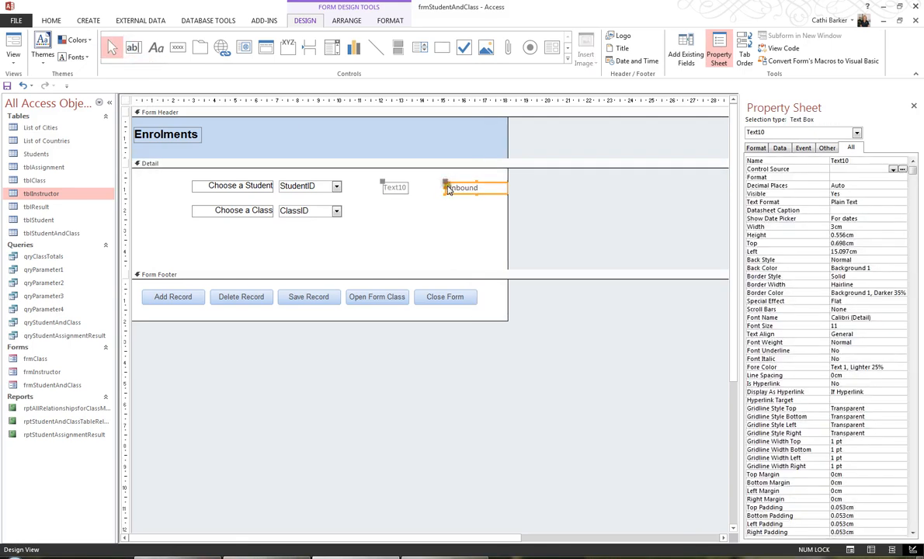
left_click(400, 189)
left_click_drag(407, 189, 350, 181)
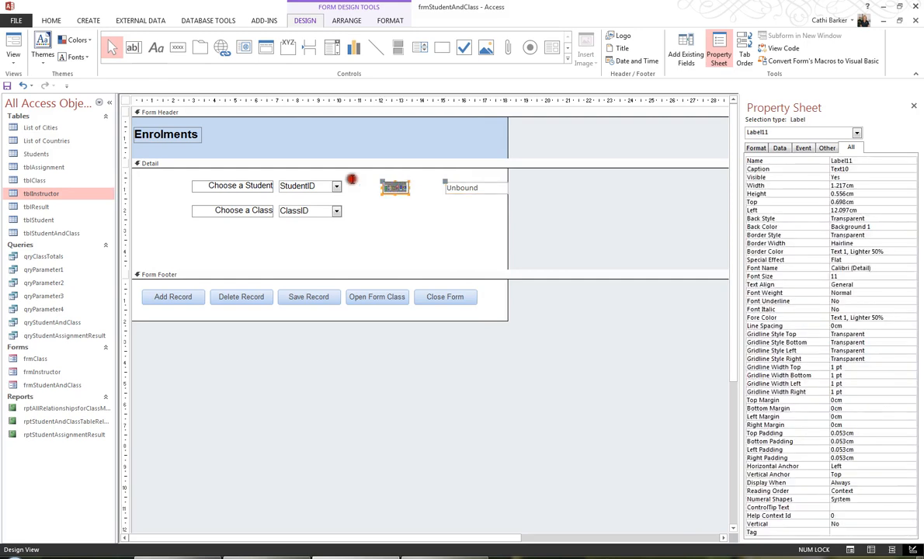
type("Student First Nam")
left_click(416, 203)
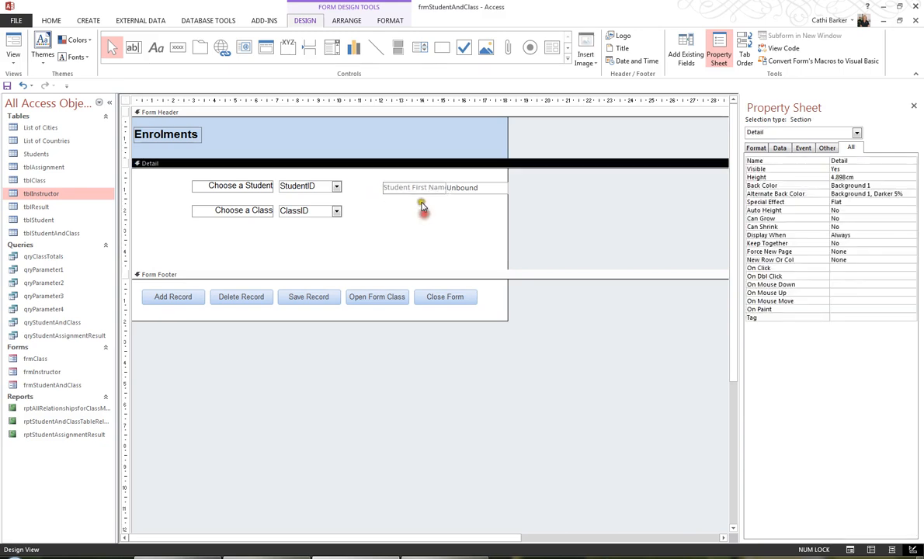
- Resize the Student First Name label to about 3.5 cm wide, leaving a small gap before its text box
left_click(418, 188)
left_click_drag(451, 187, 439, 187)
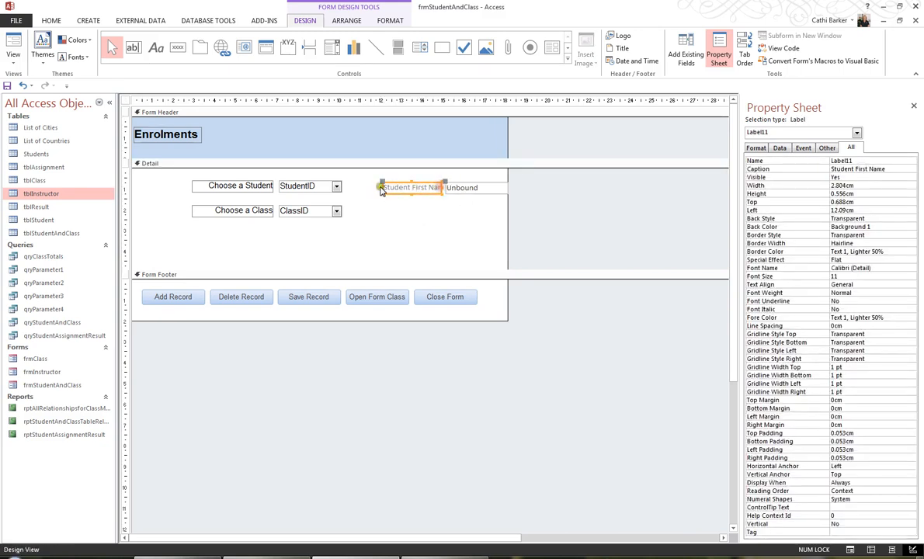
left_click_drag(383, 187, 368, 186)
left_click(371, 204)
- Widen the unbound text box beside the Student First Name label to about 13.1 cm
left_click(464, 188)
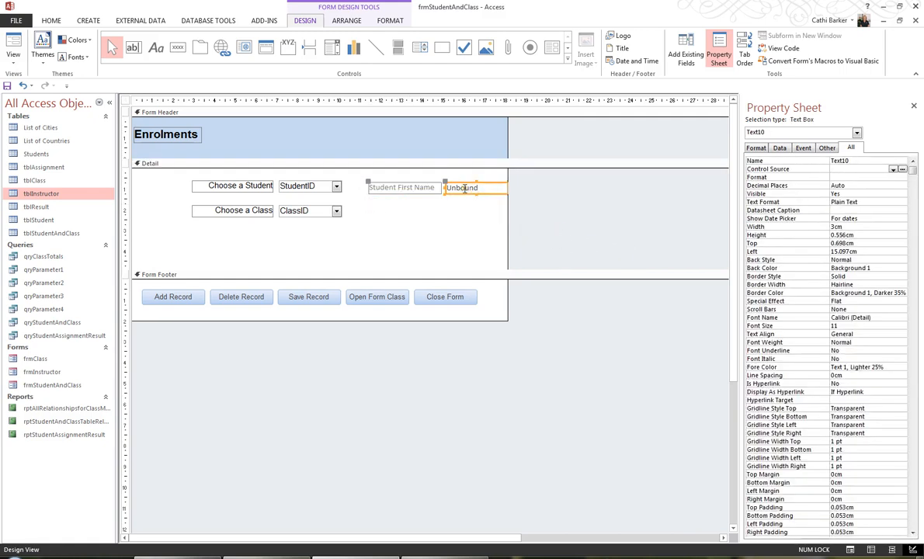
left_click(469, 227)
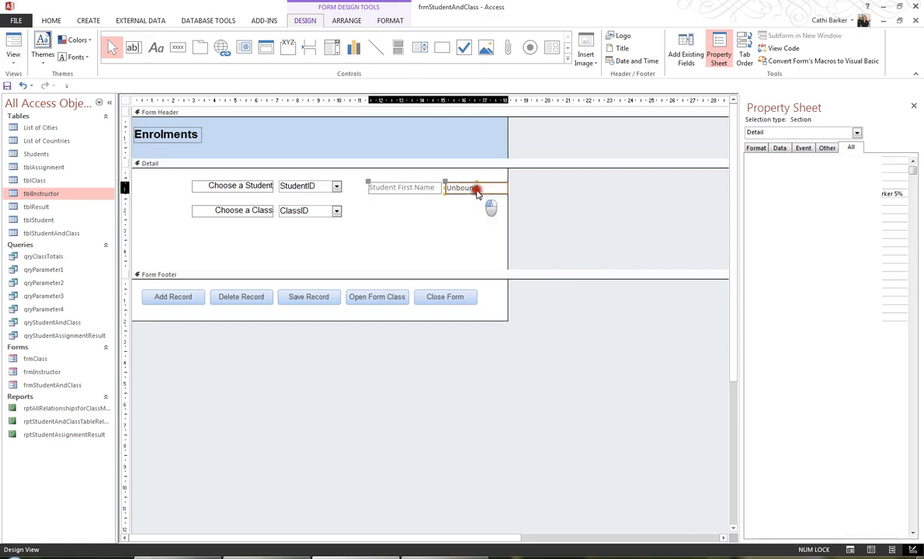
left_click(474, 189)
left_click_drag(507, 188, 718, 190)
- Enter the expression =DLOOKUP("[FIRSTNAME]","TBLSTUDENT","[STUDENTID]=FORMS![FRMSTUDENTANDCLASS].[STUDENTID]") in the unbound text box beside Student First Name
left_click(467, 189)
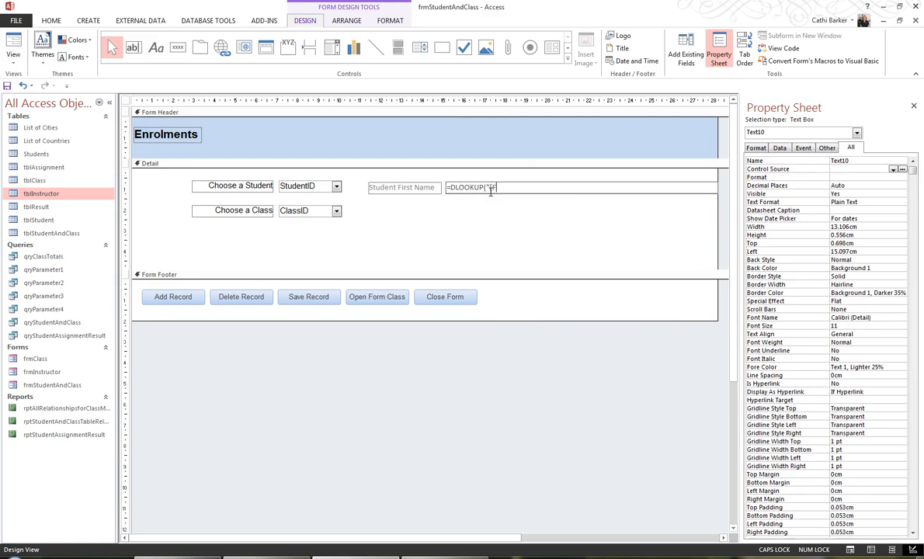
type("IRSTNAME]\",")
left_click(532, 242)
type("UDENT\",\"[STUDENTID]=")
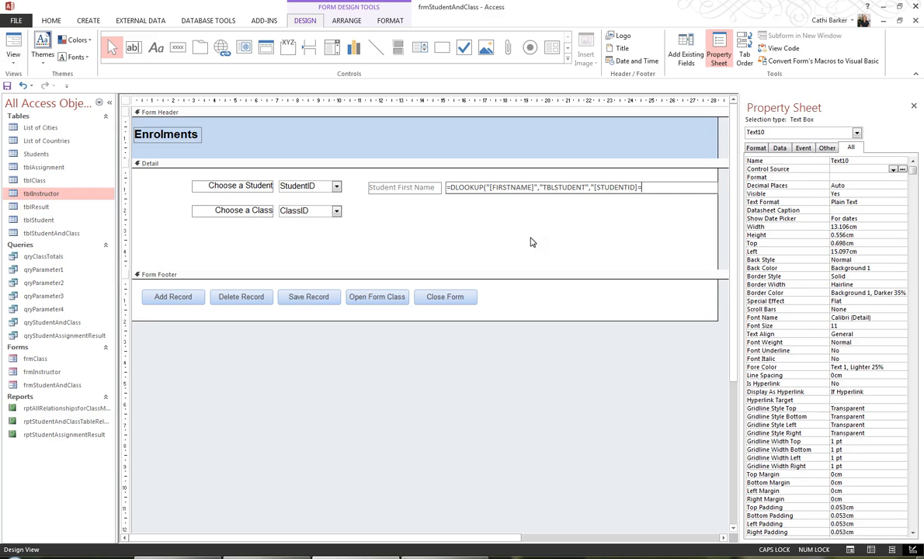
type("ORMFOR")
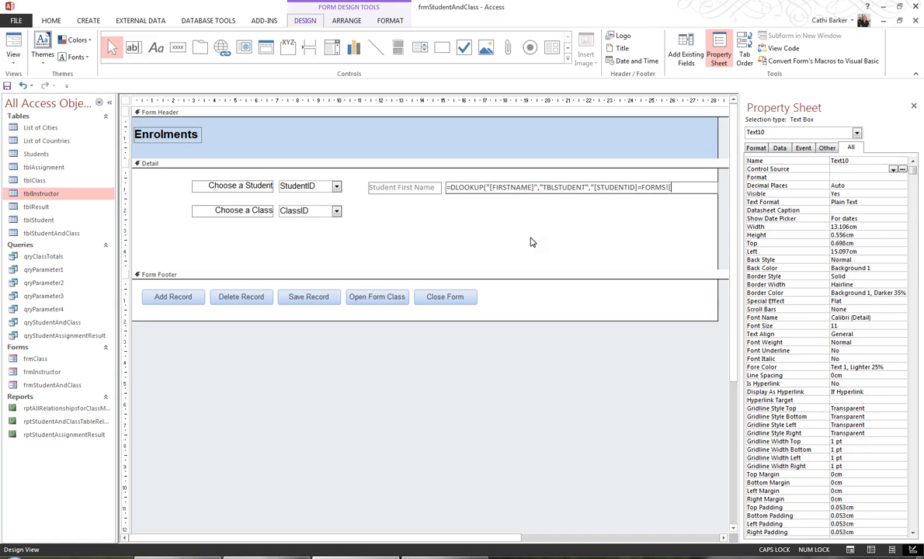
type("NTANDCLASS")
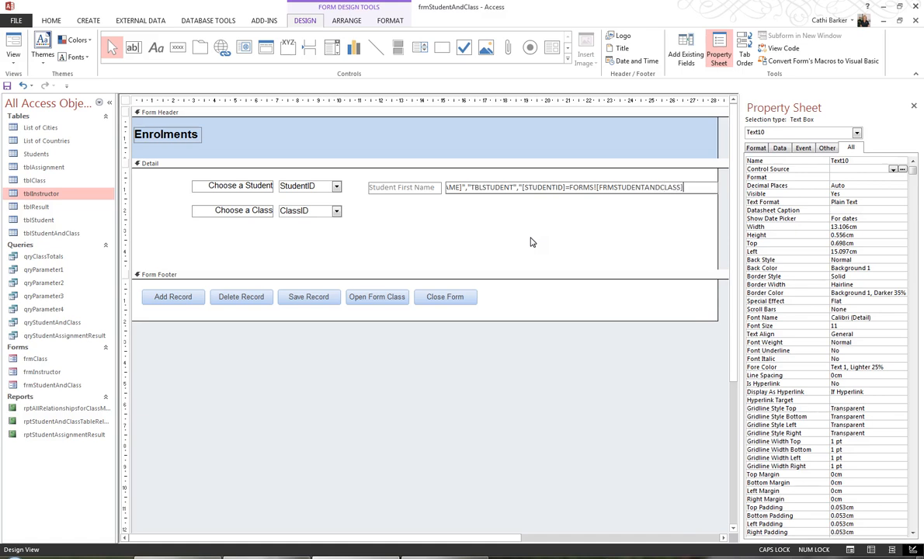
type("].[STUDENTID]\")")
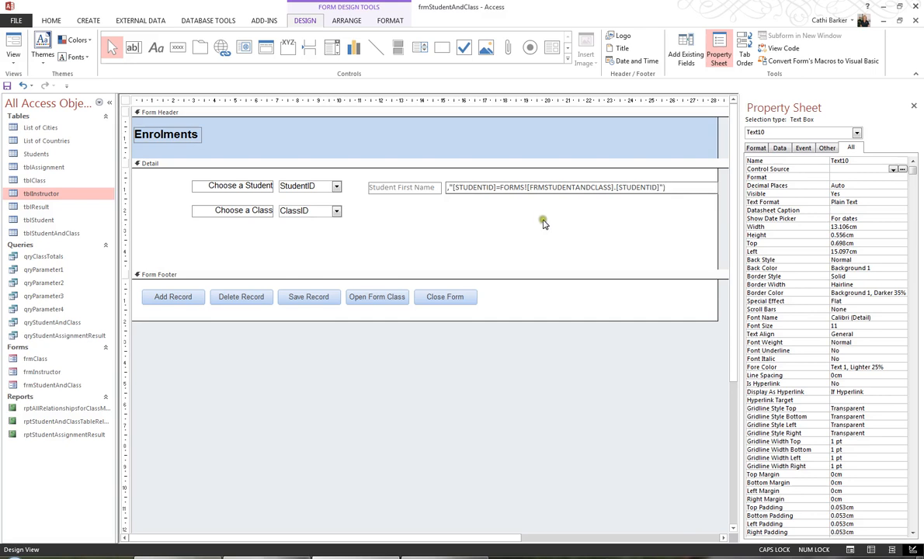
left_click(482, 205)
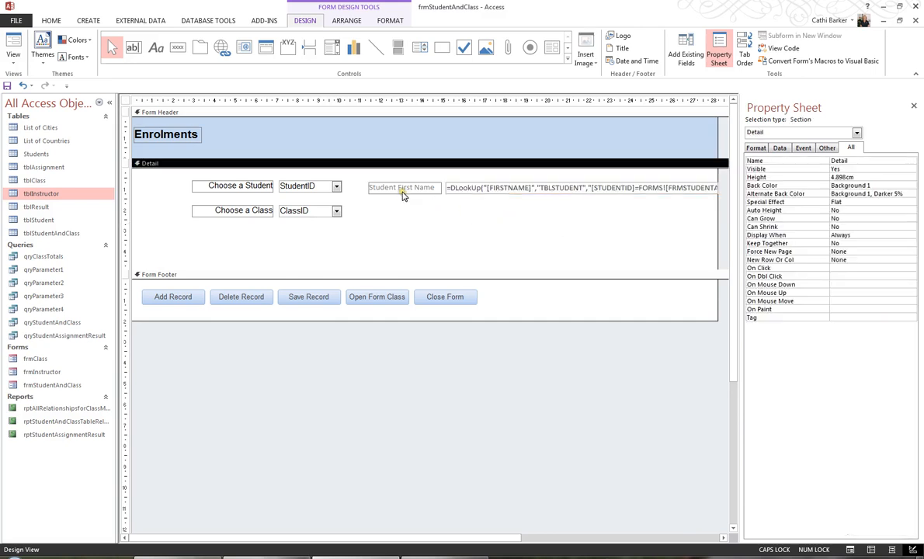
- Widen the first name lookup text box to about 17.4 cm so its whole expression fits, and deselect it
left_click(725, 538)
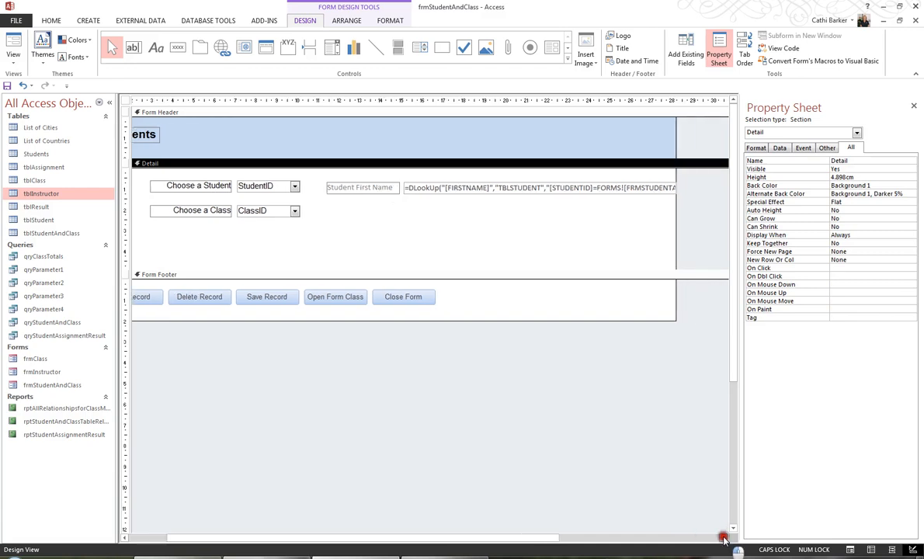
left_click(725, 537)
left_click(724, 537)
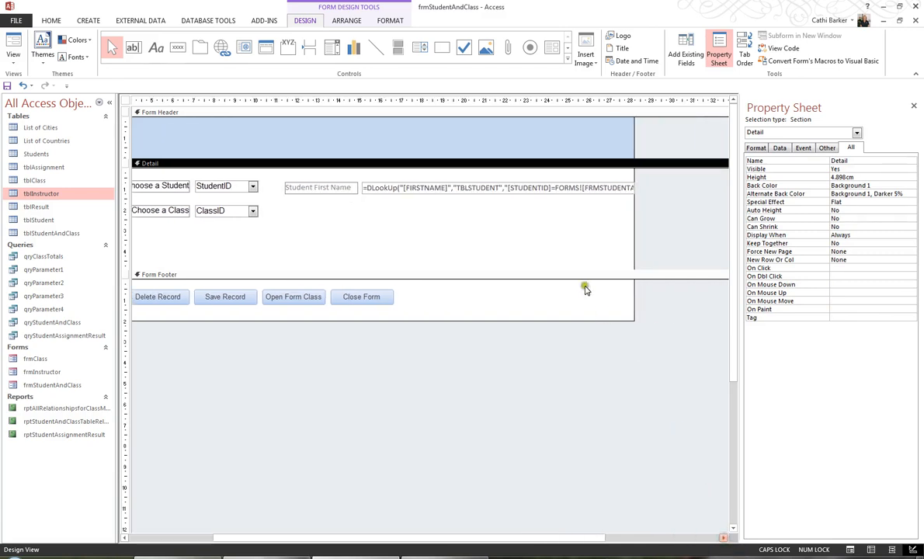
left_click(531, 187)
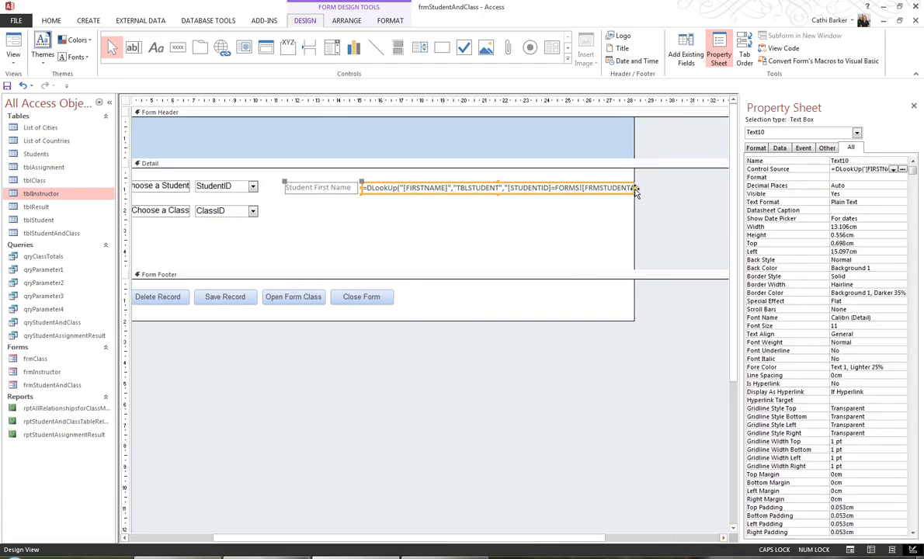
left_click_drag(636, 187, 721, 188)
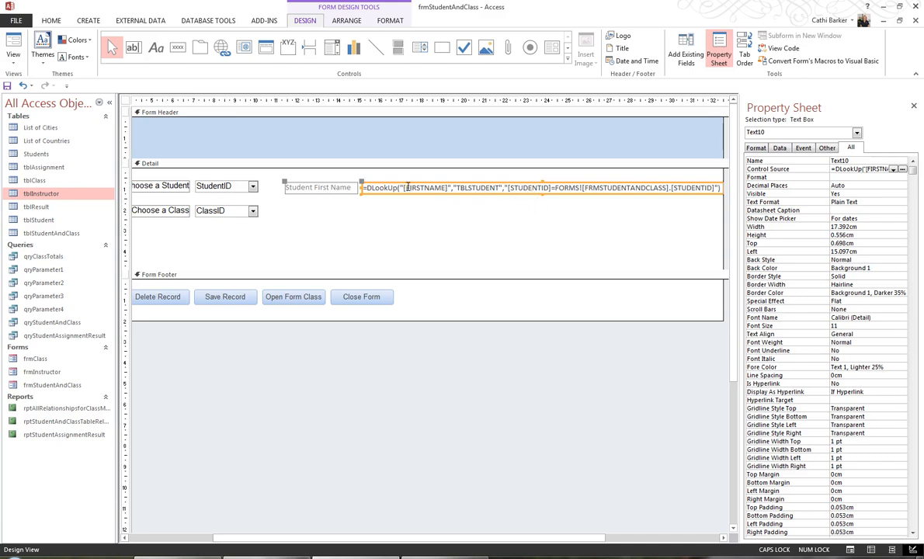
left_click(402, 222)
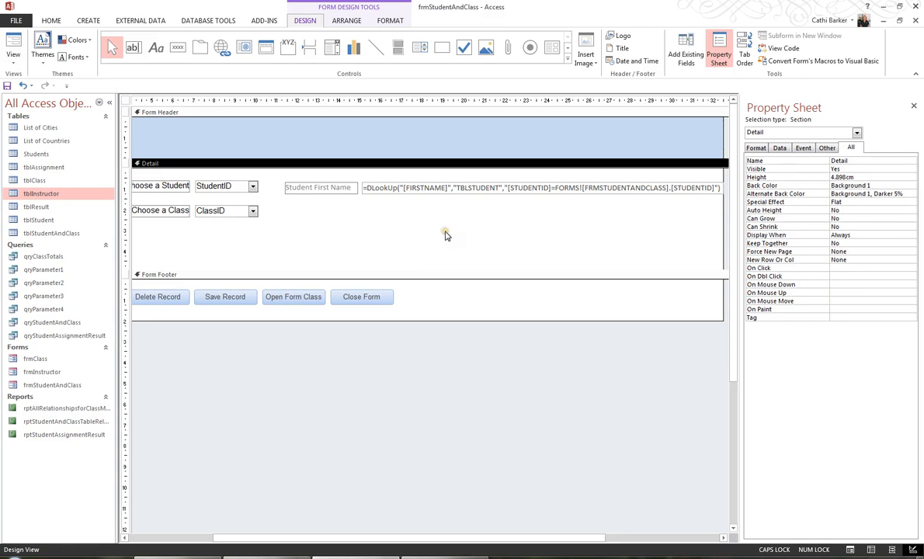
left_click(442, 246)
- Duplicate the first name lookup text box with its label and change the copy's lookup field to LASTNAME
left_click(407, 187)
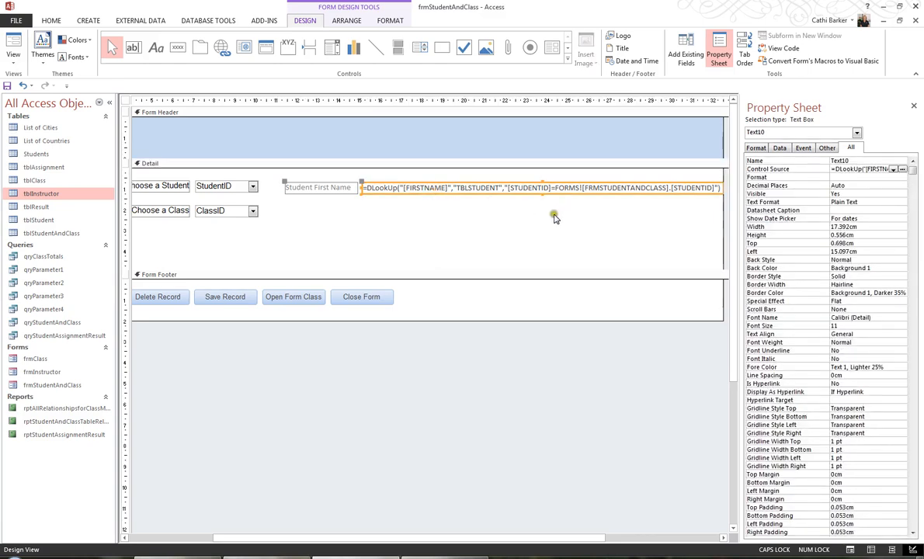
key("ctrl+d")
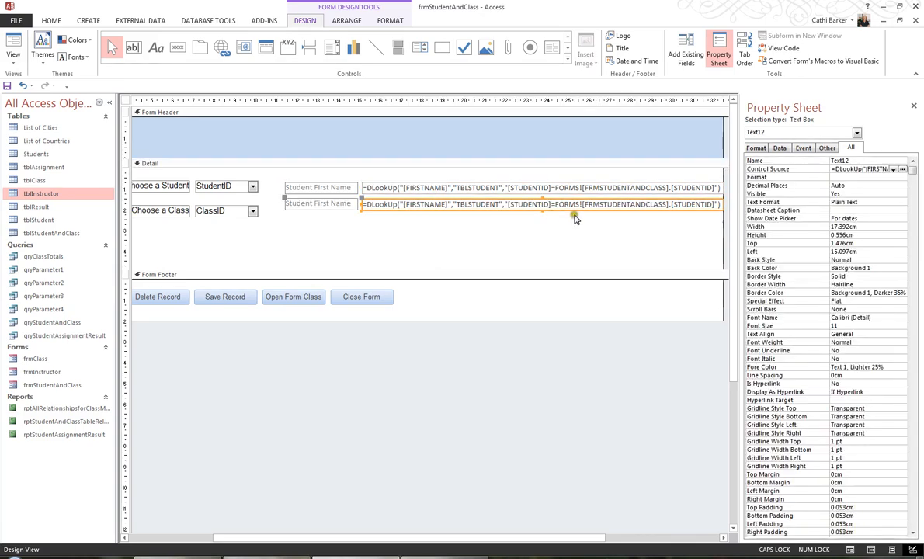
left_click(489, 204)
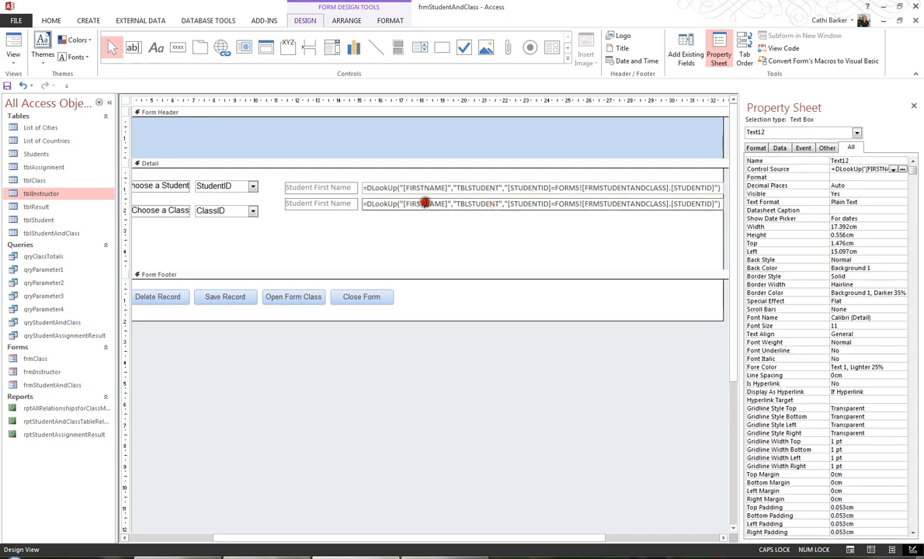
key("ctrl+shift+Left")
type("LAST")
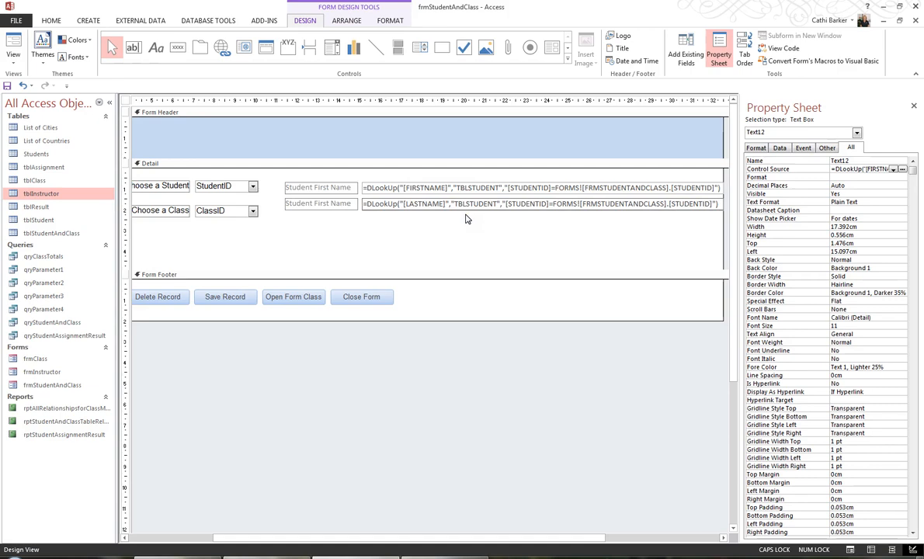
left_click(423, 238)
- Change the duplicated label's caption to "Student Last Name"
left_click(320, 204)
double_click(321, 203)
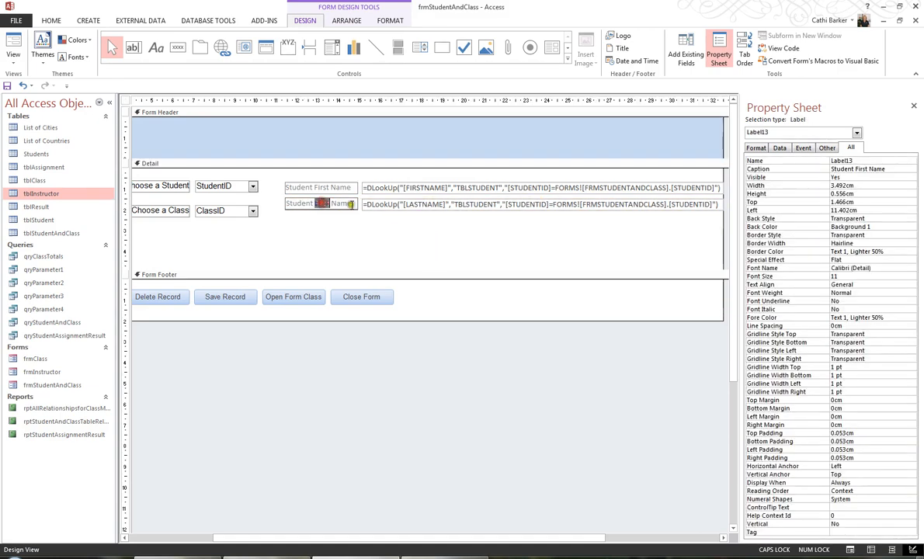
type("Last")
left_click(404, 221)
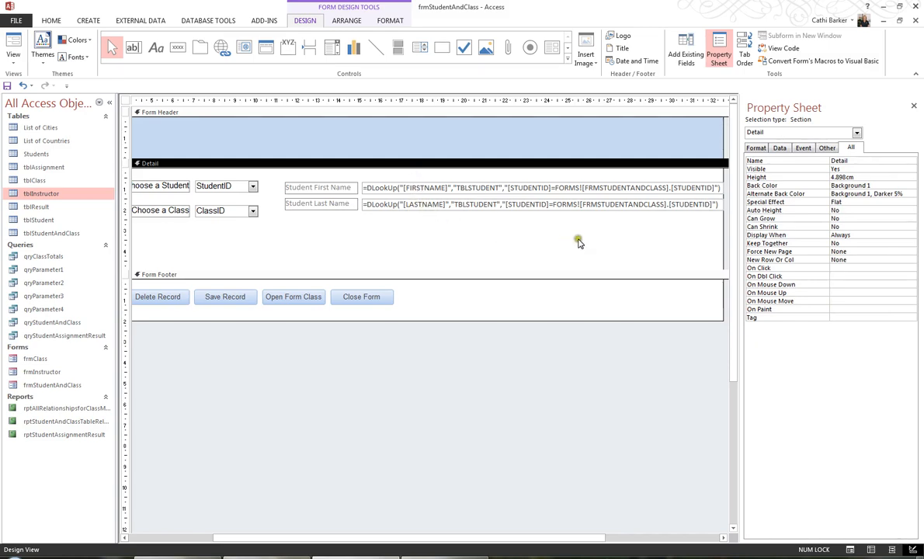
- Narrow the first name and last name lookup text boxes together to about 6.2 cm and deselect them
left_click_drag(586, 240, 591, 176)
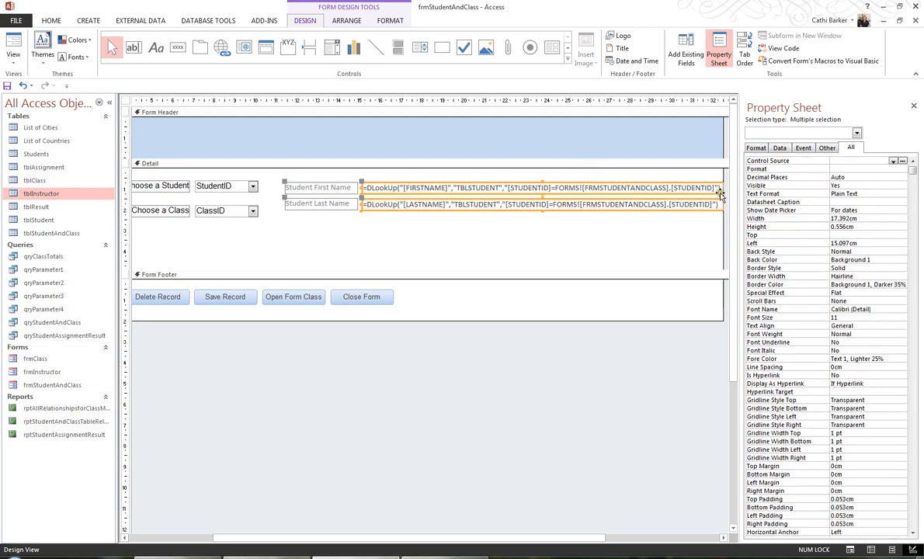
left_click_drag(721, 188, 491, 188)
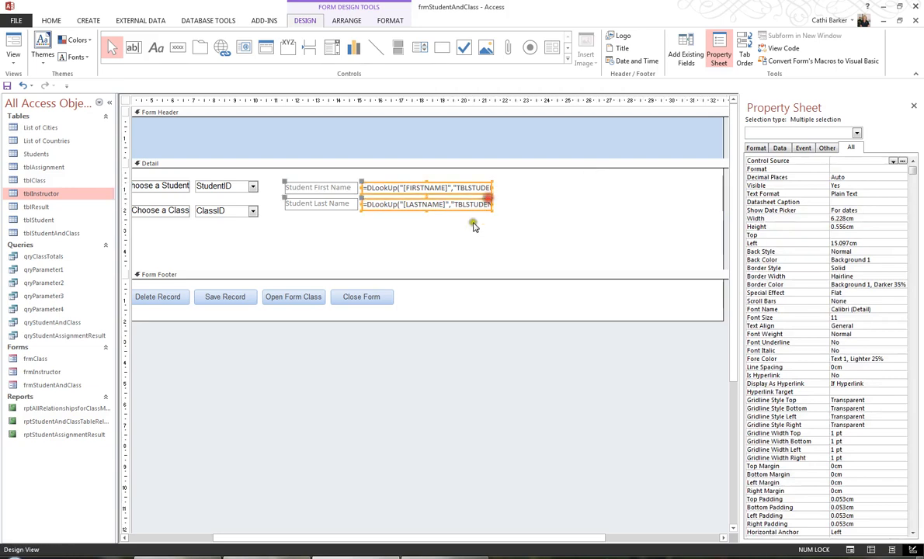
left_click(469, 227)
left_click_drag(236, 538, 120, 538)
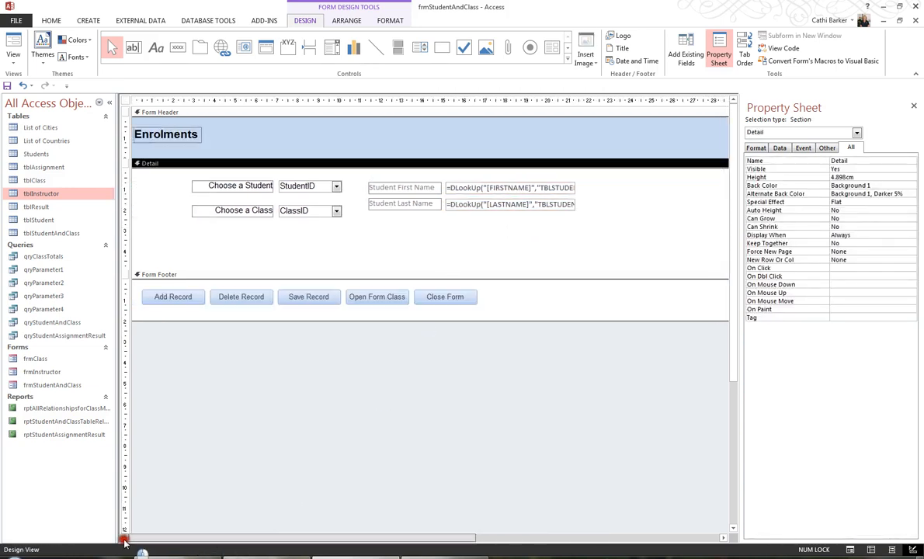
- Check the student name lookups in Form View across the first six records, and return to Design View
left_click(12, 44)
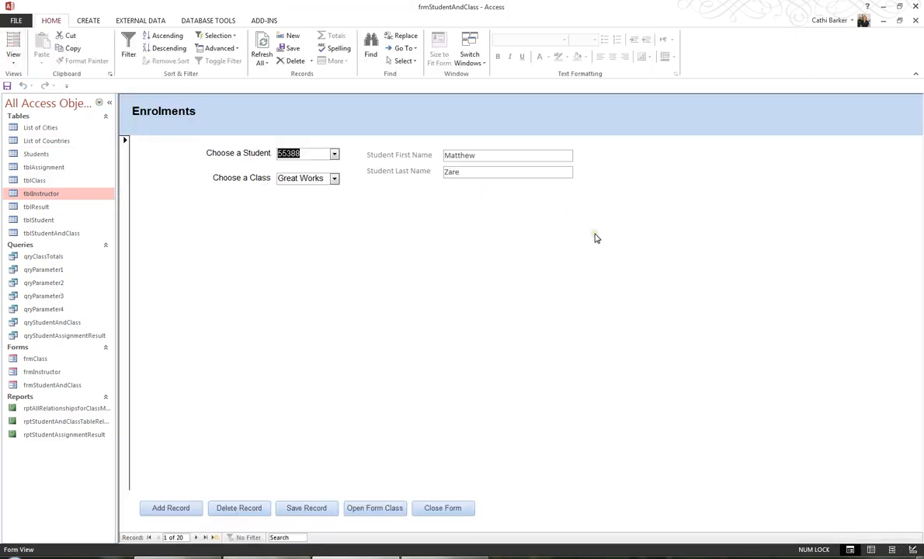
left_click(195, 538)
left_click(195, 538)
left_click(195, 537)
left_click(196, 537)
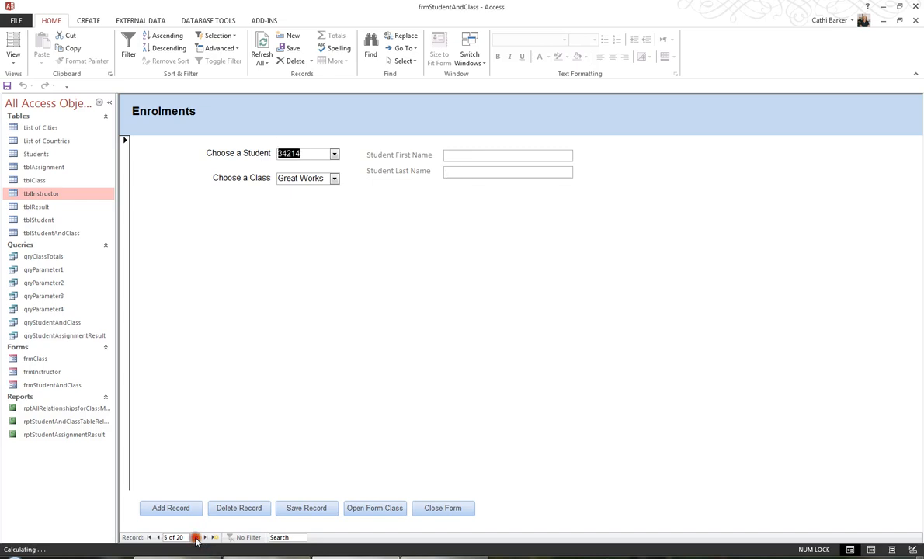
left_click(196, 537)
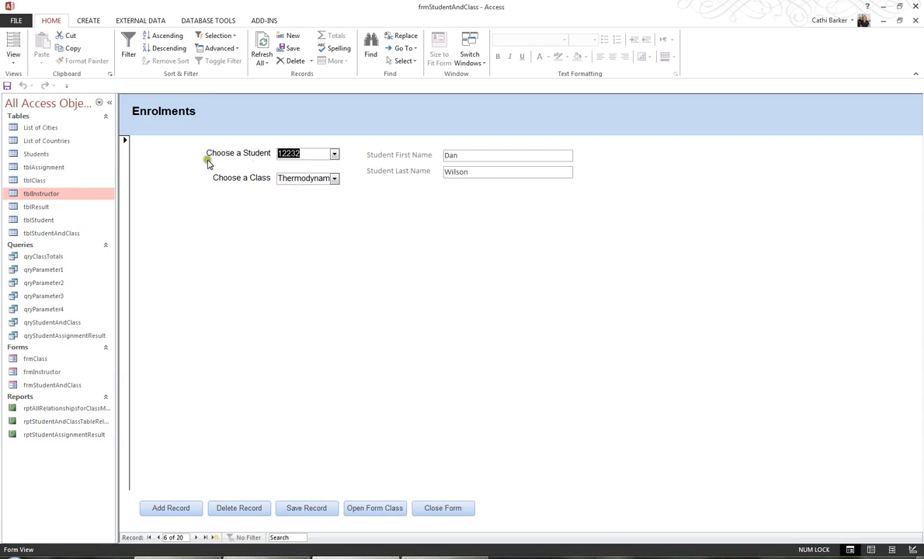
left_click(13, 60)
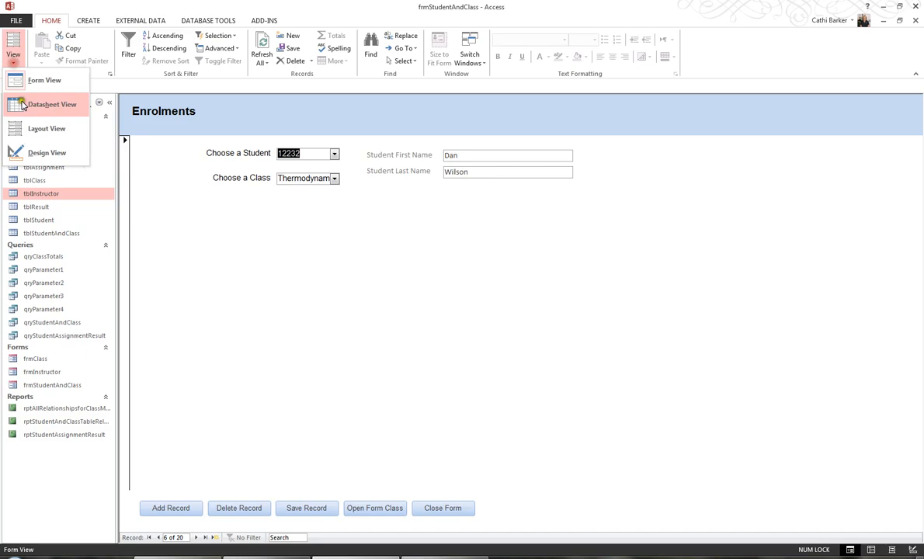
left_click(36, 152)
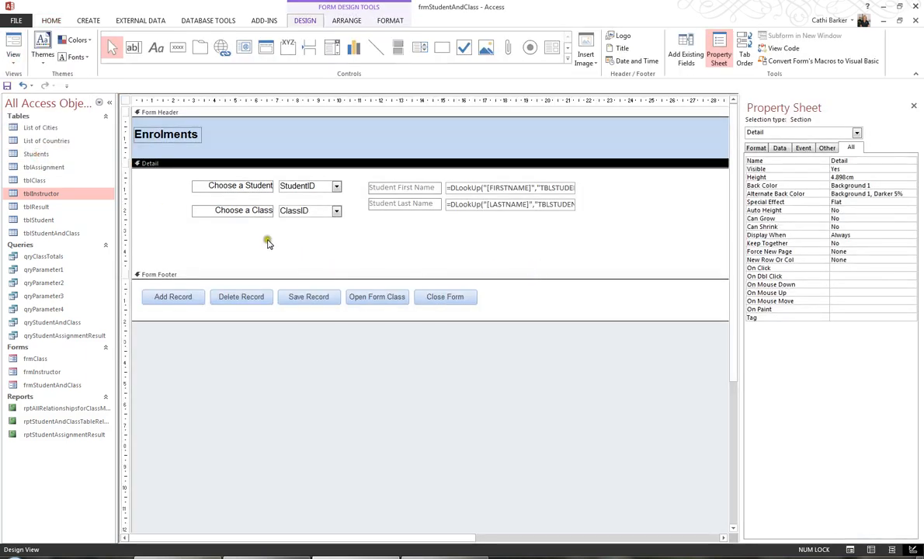
- Move the StudentID and ClassID combo boxes with their labels near the Detail section's left edge and widen the ClassID combo box to more than double
left_click_drag(247, 236, 252, 179)
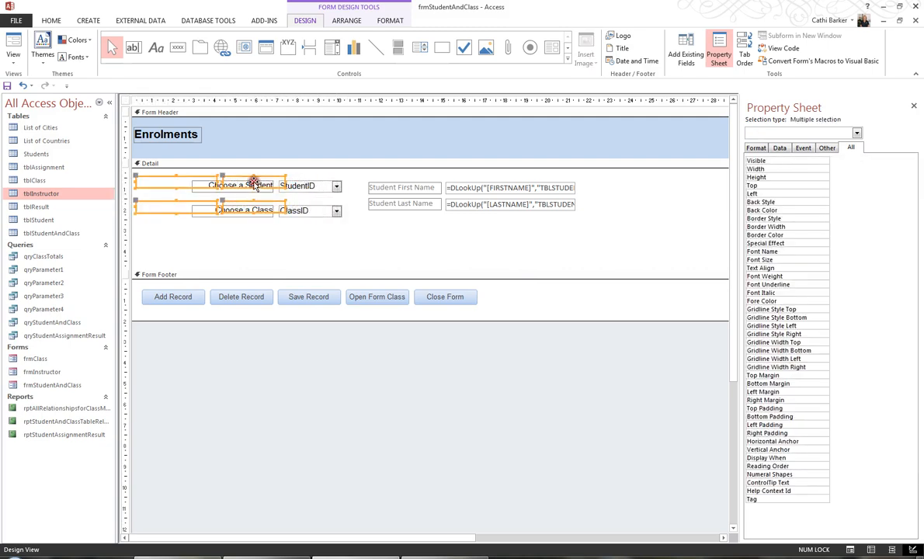
left_click(234, 236)
left_click_drag(246, 231, 254, 174)
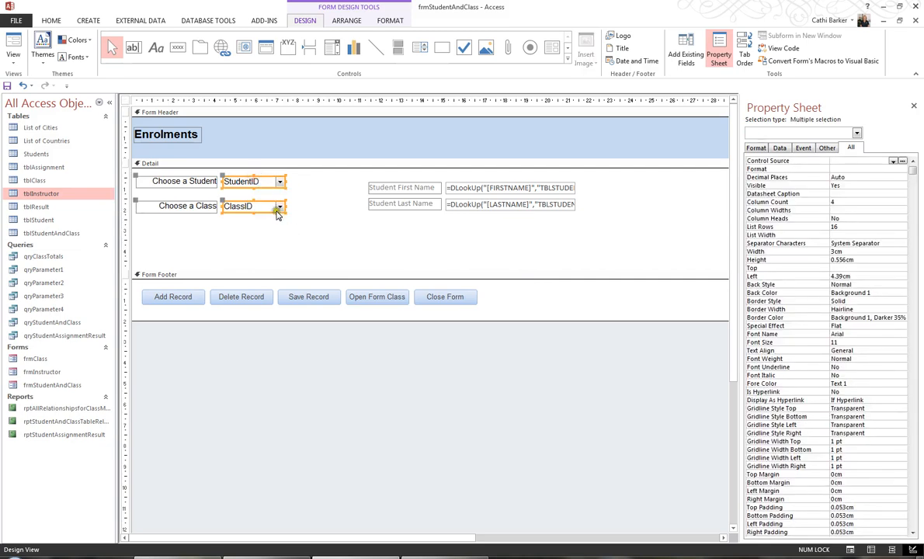
left_click(264, 223)
left_click(283, 206)
- Decrease the vertical spacing between the student first and last name rows and nudge both rows up beside the StudentID combo box
left_click_drag(300, 210, 485, 169)
left_click(360, 23)
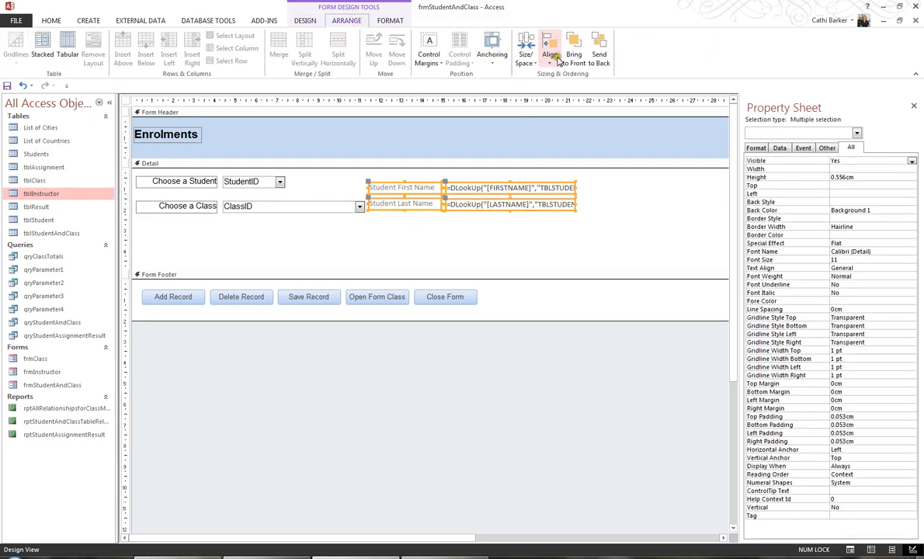
left_click(526, 54)
left_click(522, 105)
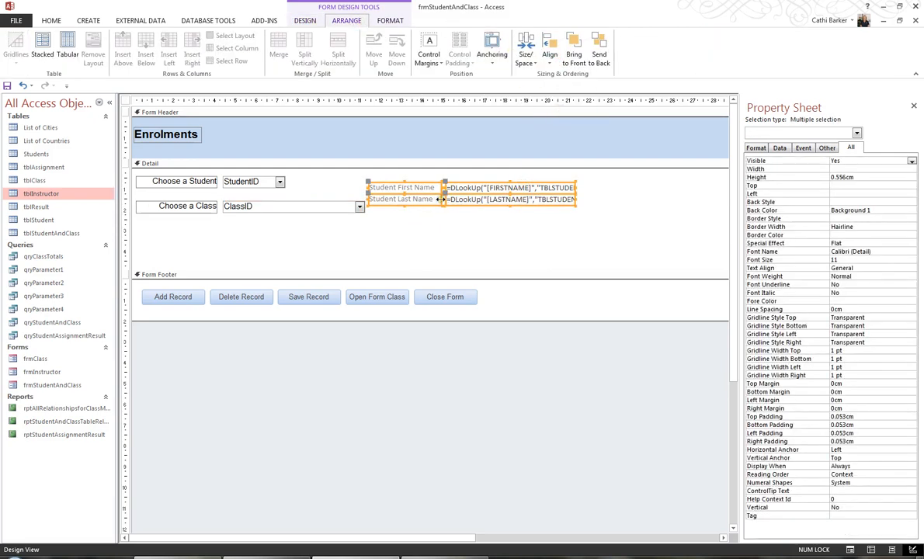
key("Up")
key("Up")
key("Up")
key("Up")
key("Up")
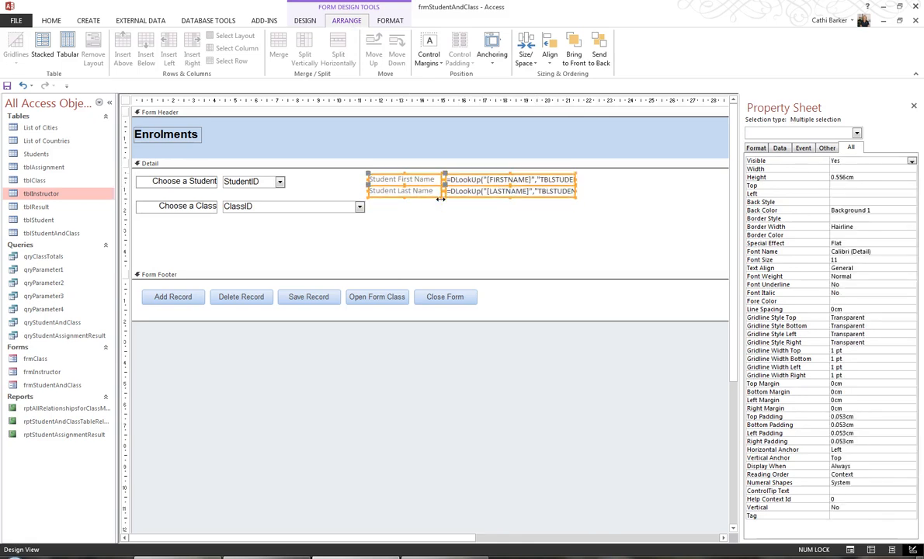
left_click(383, 229)
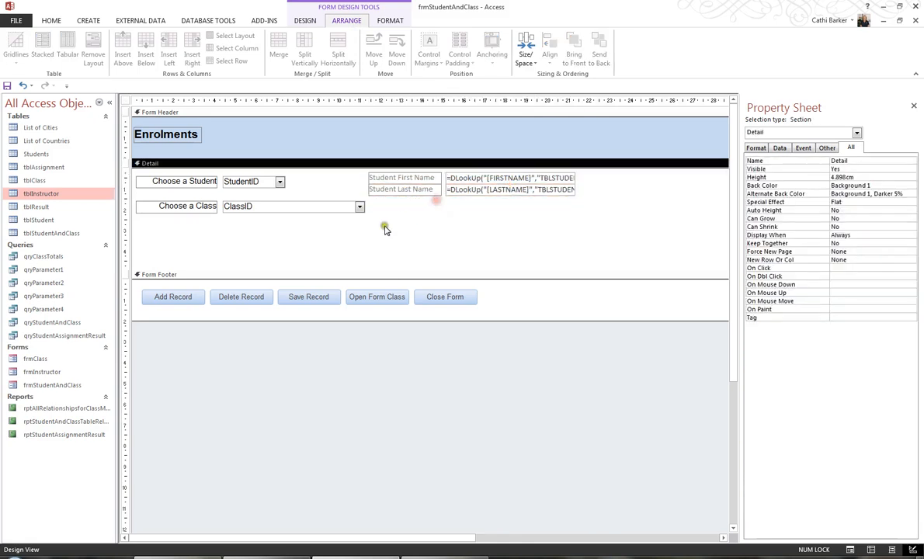
- Move the ClassID combo box and its label slightly down in the Detail section and deselect them
left_click(255, 208)
left_click_drag(255, 208, 261, 210)
left_click(397, 202)
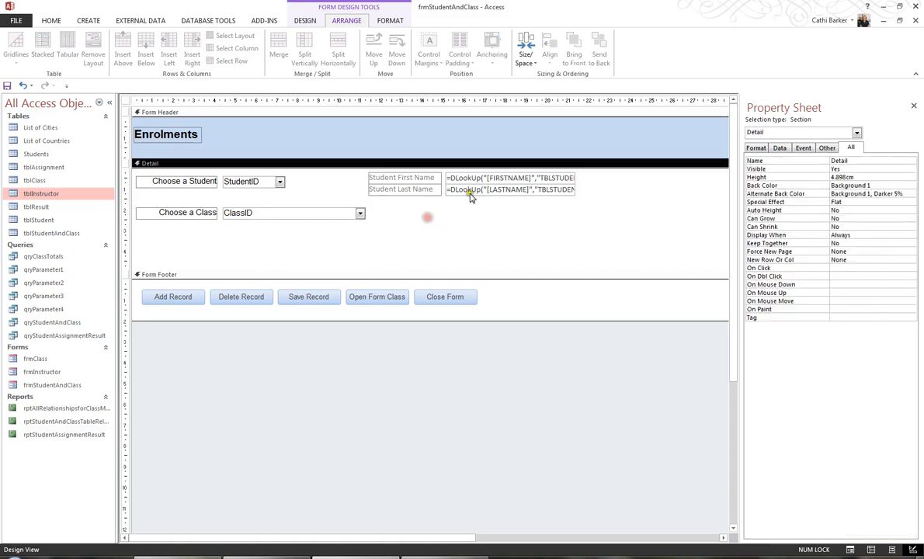
- Duplicate the last name lookup text box with its label and move the copy down level with the ClassID combo box
left_click(447, 189)
key("ctrl+c")
key("ctrl+v")
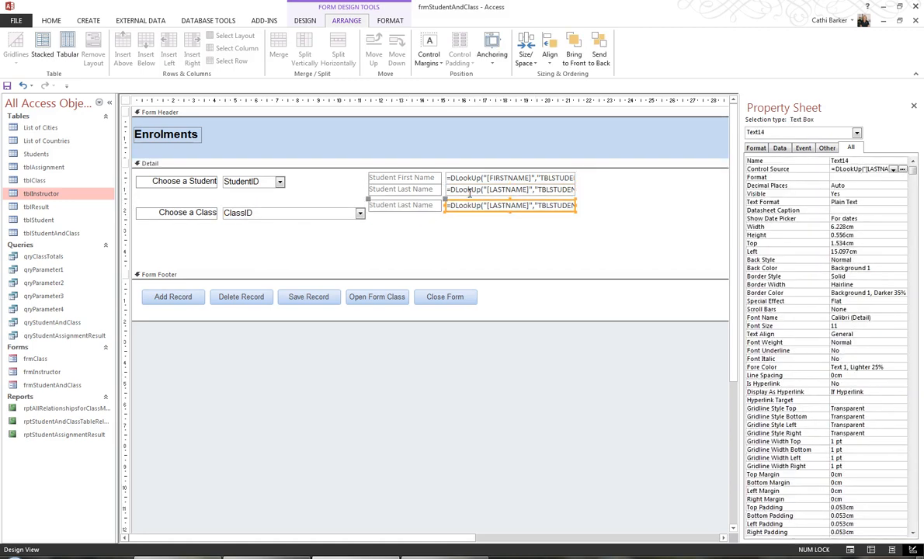
key("Down")
key("Down")
key("Down")
key("Down")
key("Down")
key("Down")
key("Down")
key("Down")
key("Down")
key("Down")
key("Down")
key("Down")
key("Down")
key("Down")
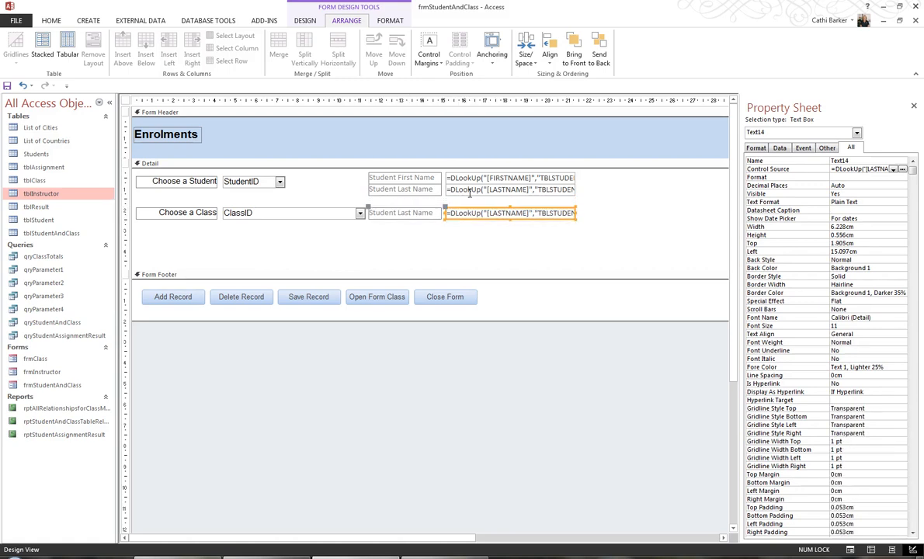
- Change the caption of the label beside the ClassID combo box to "Class Term"
left_click(402, 247)
left_click(426, 216)
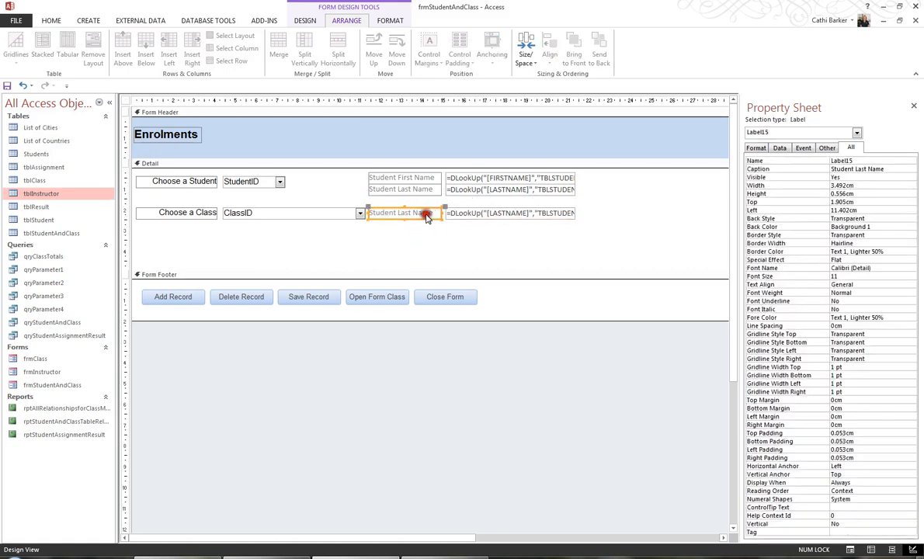
left_click(437, 213)
left_click_drag(437, 213, 346, 208)
type("Class Term")
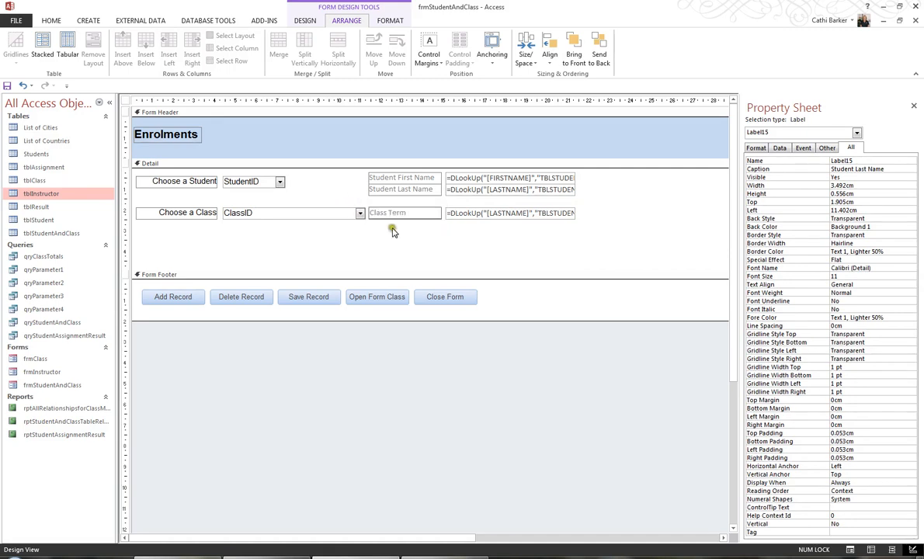
left_click(466, 237)
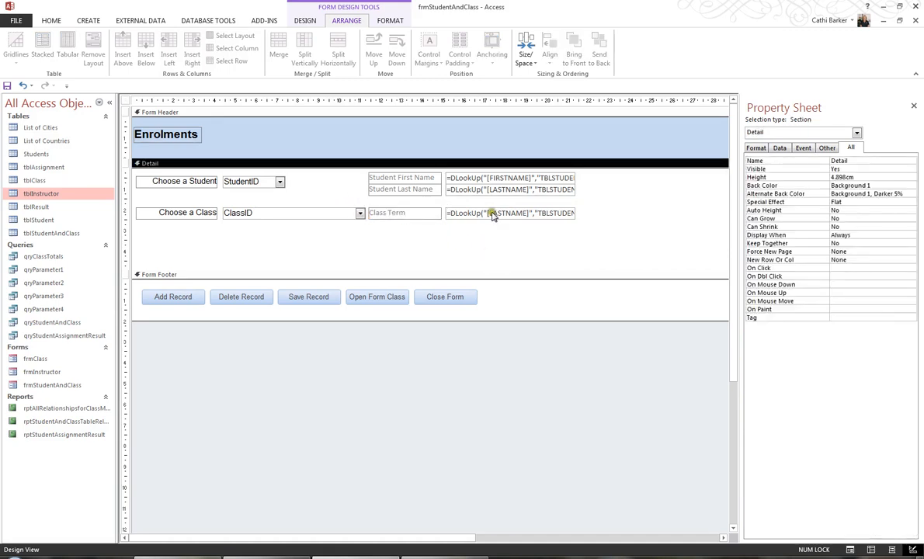
- Change the lookup field to TERM and the table to TBLCLASS in the Class Term text box's DLookup expression
left_click(491, 214)
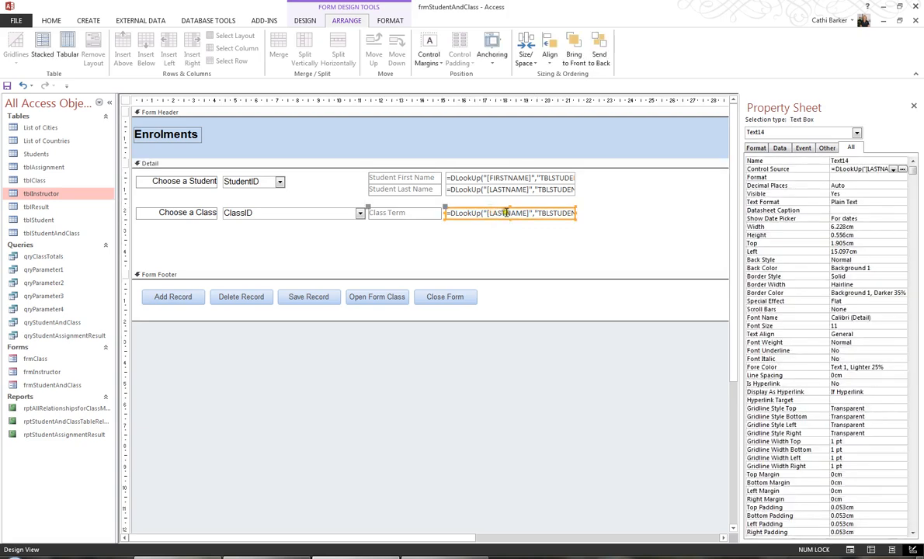
left_click(507, 214)
double_click(508, 212)
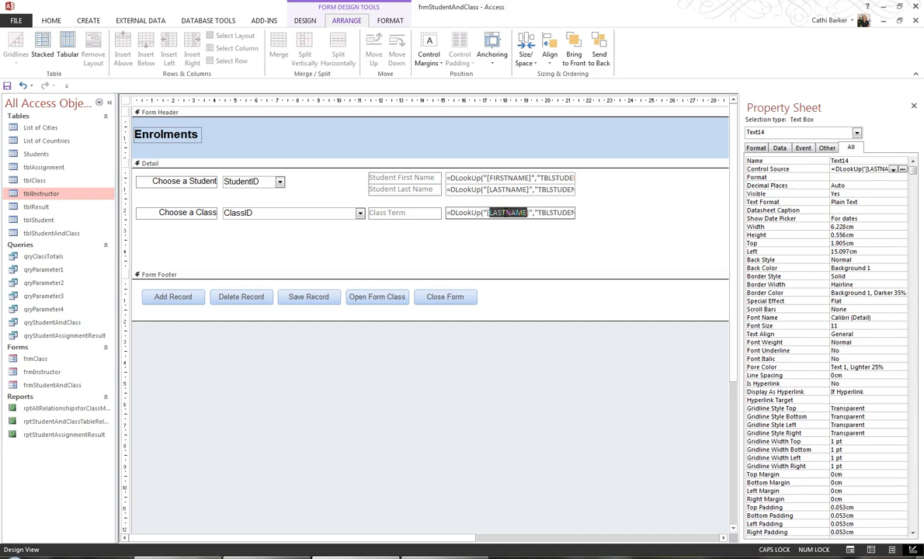
type("TERM")
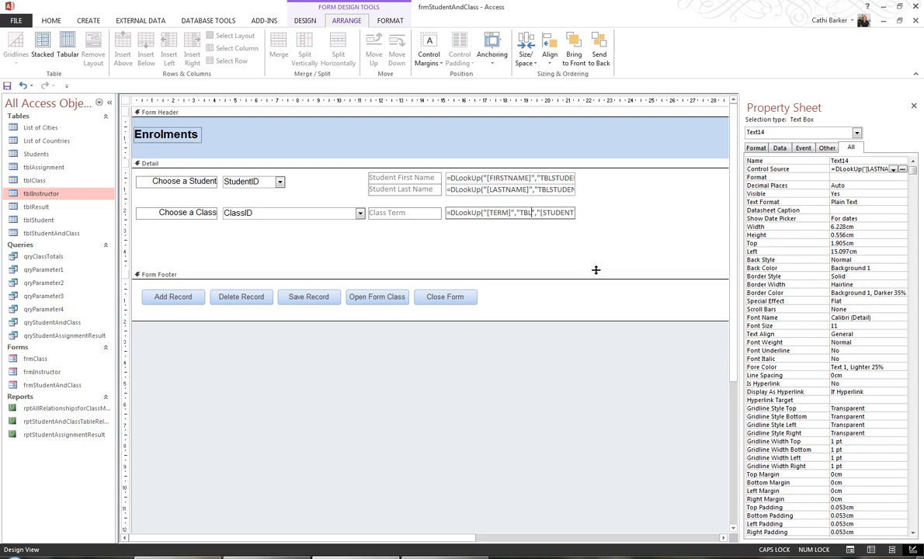
type("SS")
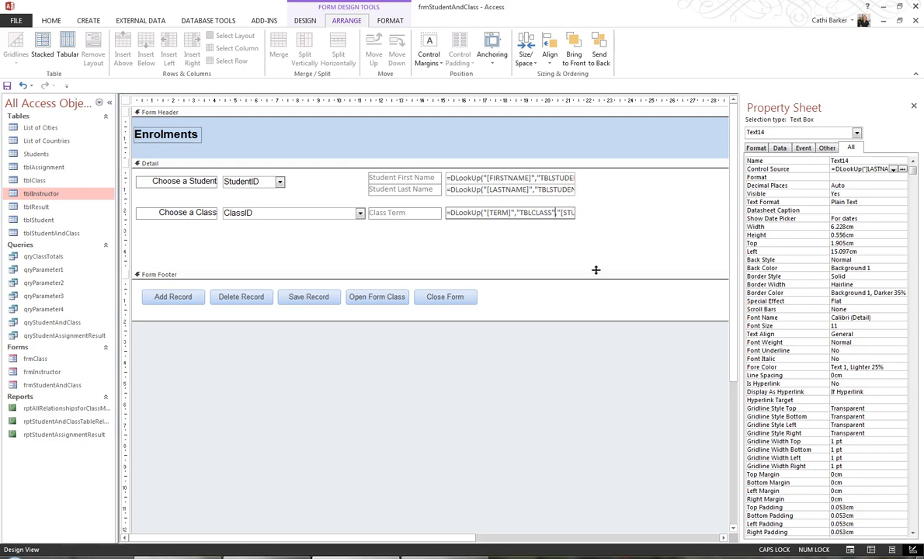
- Change the Class Term lookup's criteria to "[CLASSID]=FORMS![FRMSTUDENTANDCLASS].[CLASSID]" and confirm the expression
key("Right")
key("Right")
key("Right")
key("Right")
key("Right")
key("Right")
key("Right")
key("Right")
key("Right")
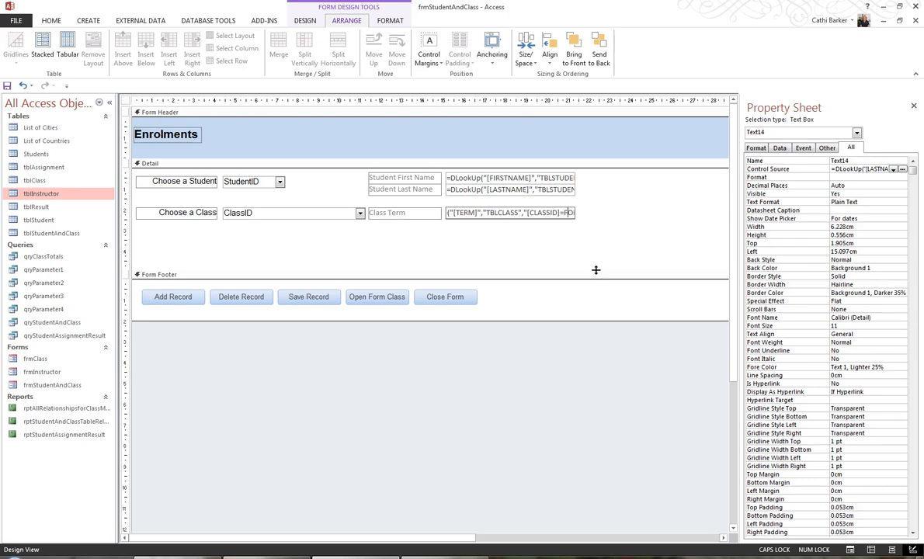
key("Right")
key("Right")
key("Right")
key("Right")
key("Right")
key("Right")
key("Right")
key("Right")
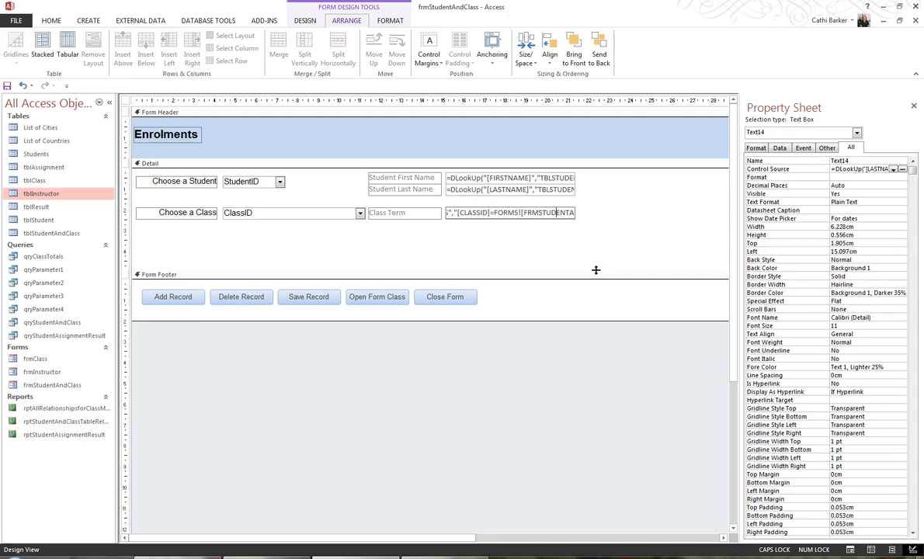
key("Right")
key("Right")
key("Right")
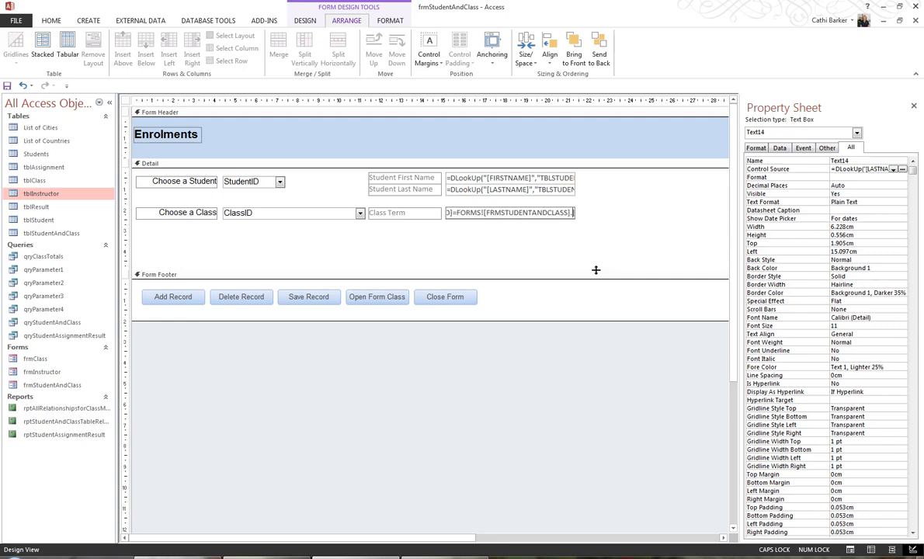
key("Right")
key("Right")
key("Right")
key("Right")
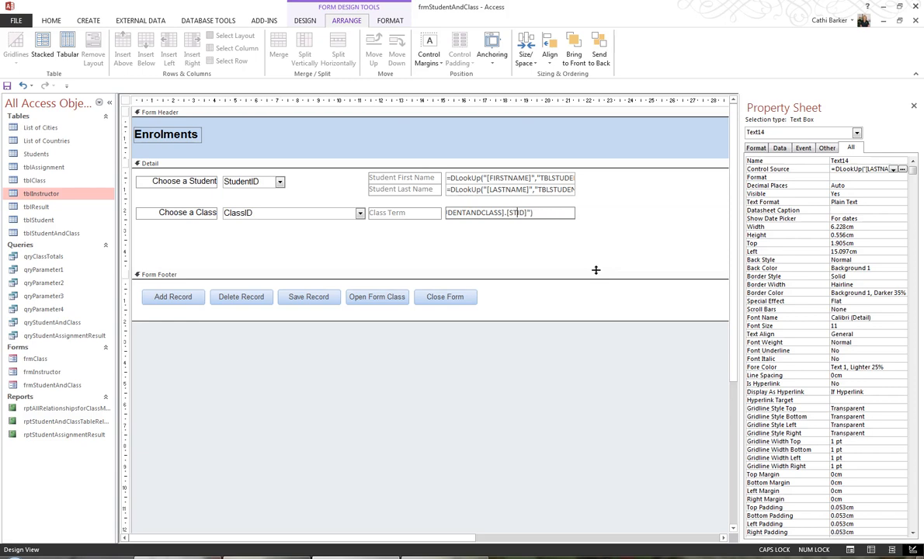
type("CLASS")
key("Return")
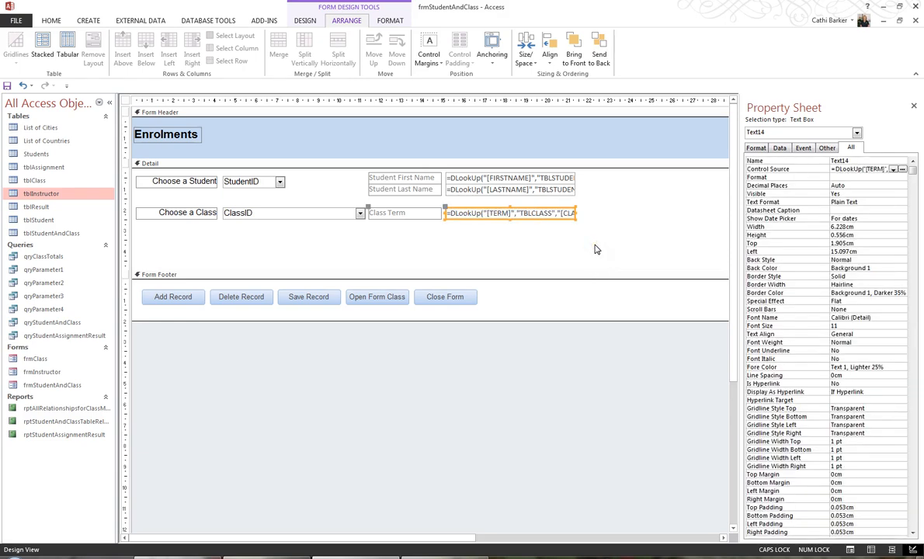
left_click(462, 234)
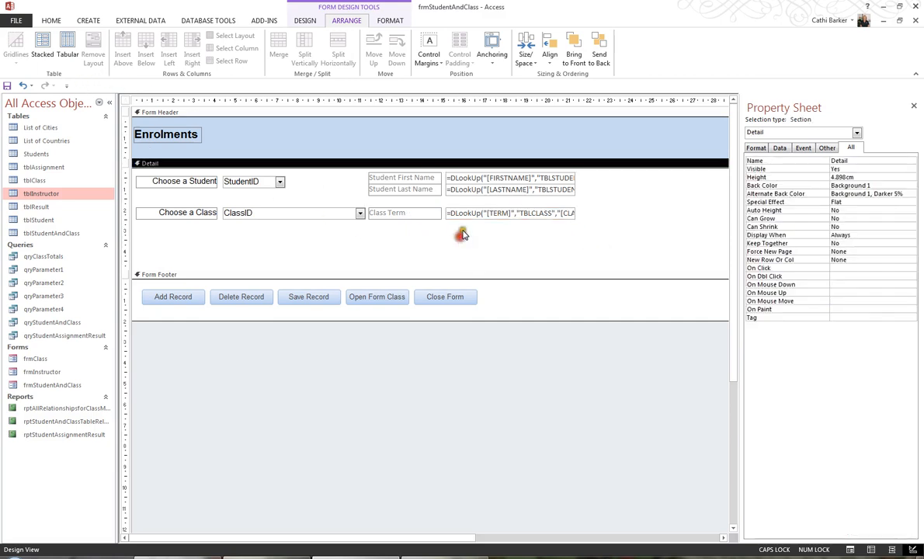
- Duplicate the Class Term lookup text box with its label and change the copied label's caption to "Class Year"
left_click(465, 213)
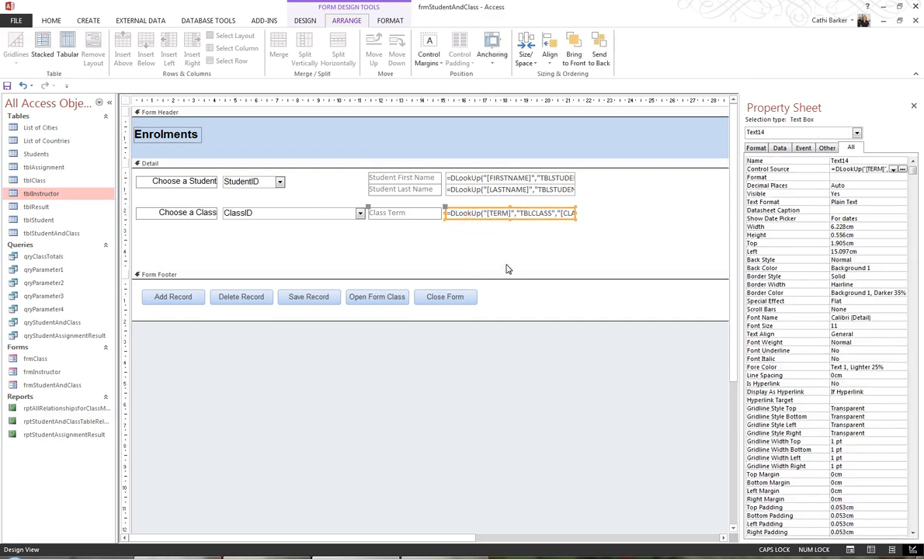
key("ctrl+d")
left_click(398, 228)
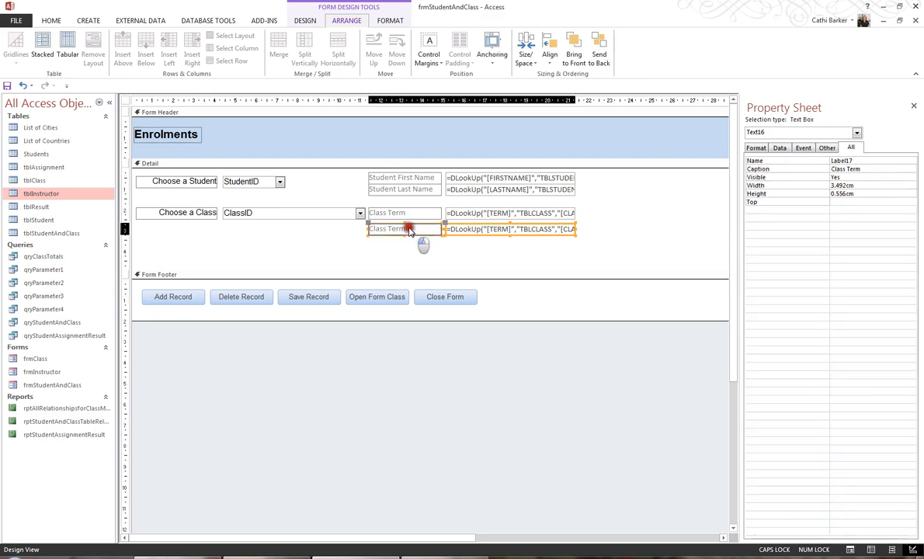
type("yEAR")
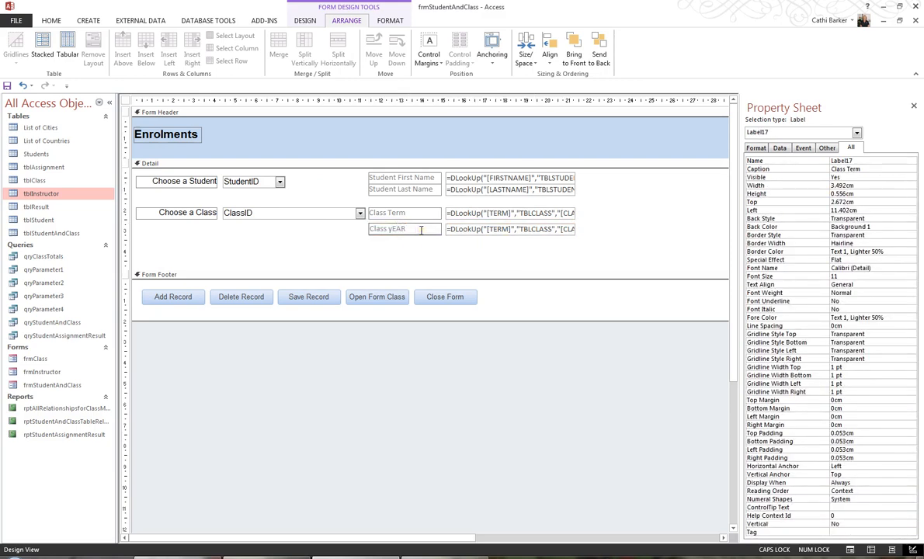
double_click(421, 229)
type("Year")
left_click(507, 255)
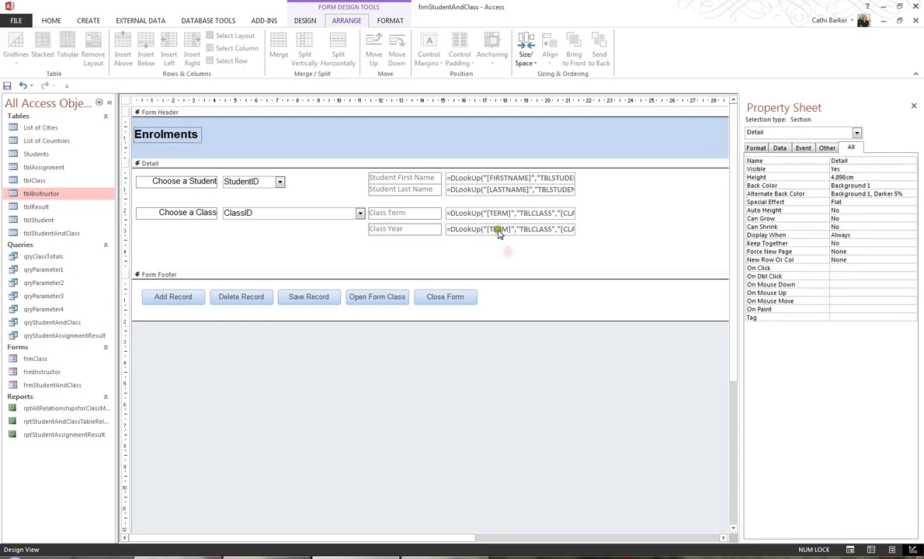
- Change the lookup field to YEAR in the Class Year text box's DLookup expression
left_click(496, 229)
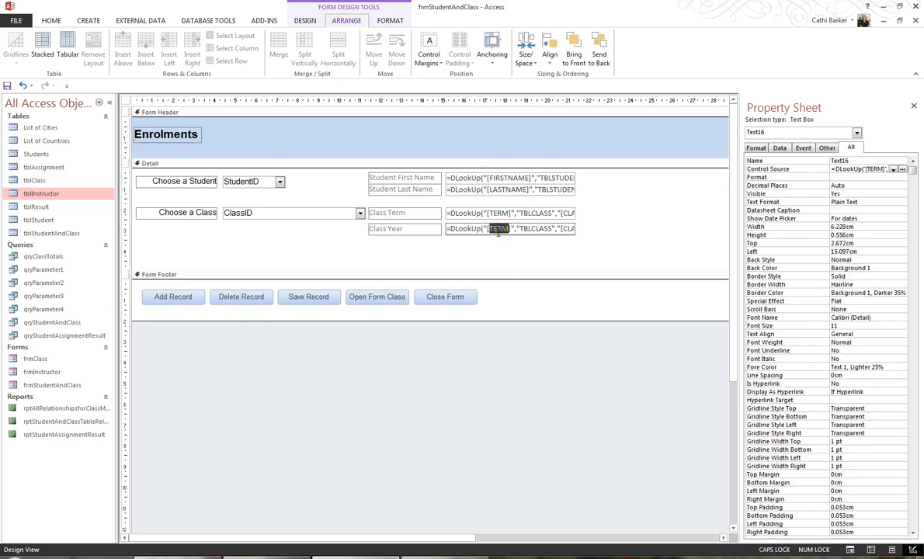
type("YEAR")
left_click(501, 256)
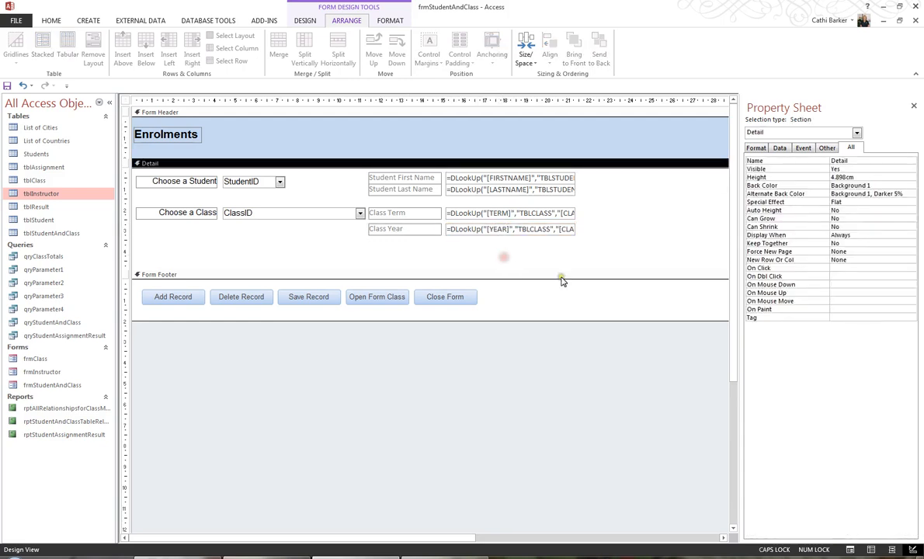
- View the form in Form View and advance through the enrolment records to record 9, checking the student name, class term and class year lookups
left_click(51, 21)
left_click(14, 40)
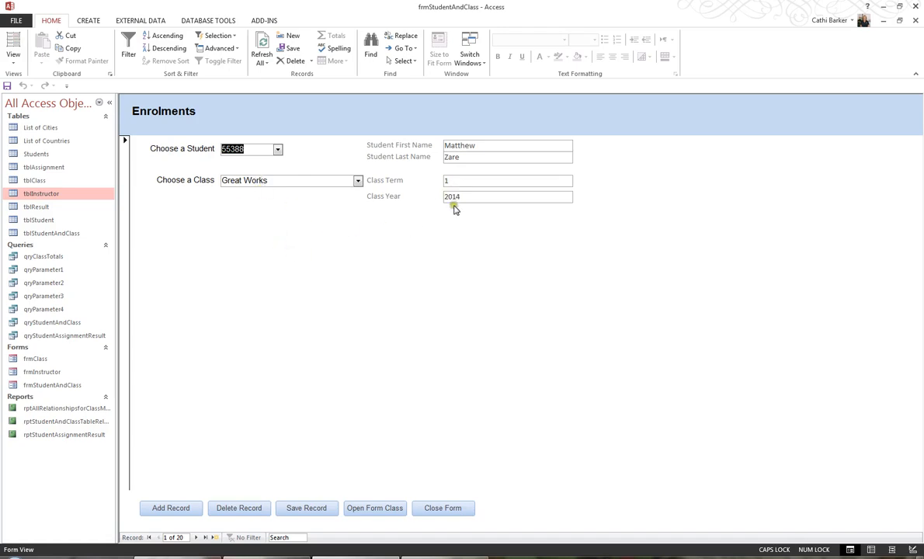
left_click(197, 537)
left_click(196, 537)
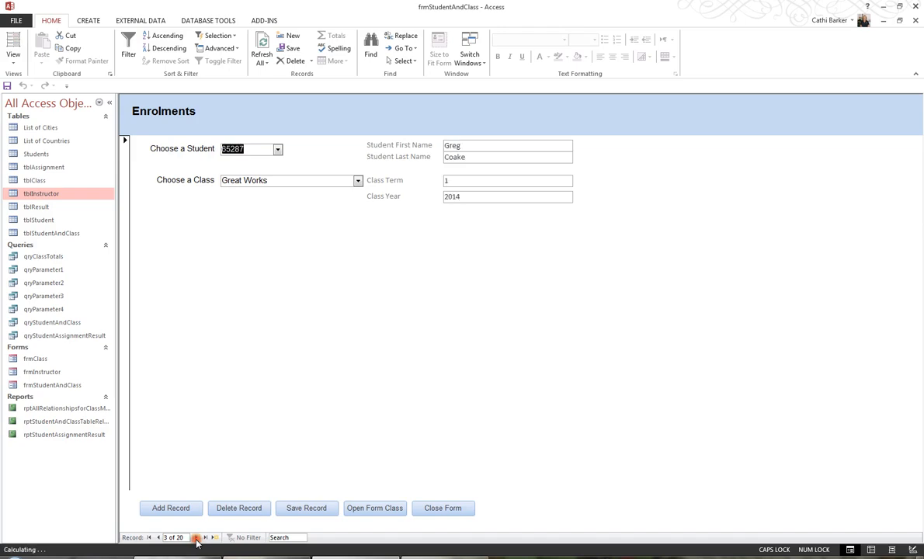
left_click(197, 537)
left_click(197, 537)
left_click(196, 537)
left_click(197, 537)
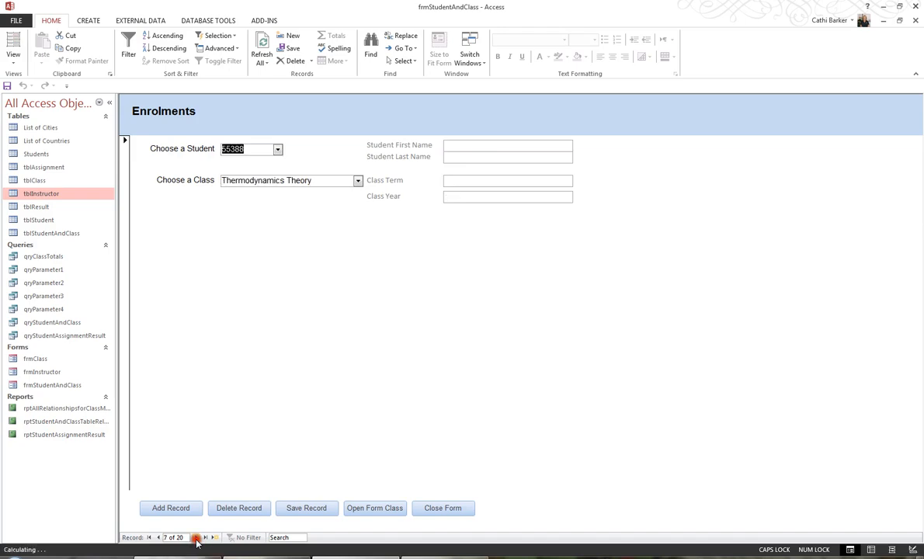
left_click(196, 537)
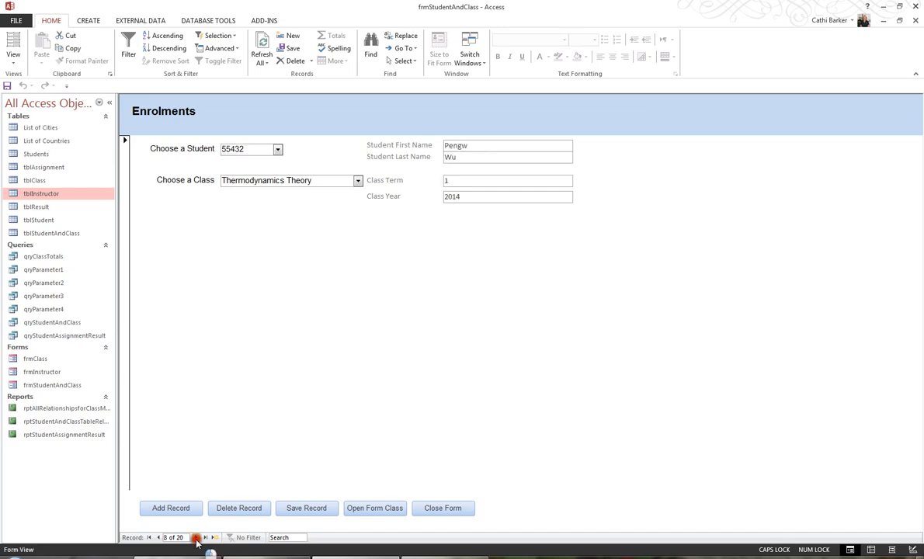
left_click(197, 537)
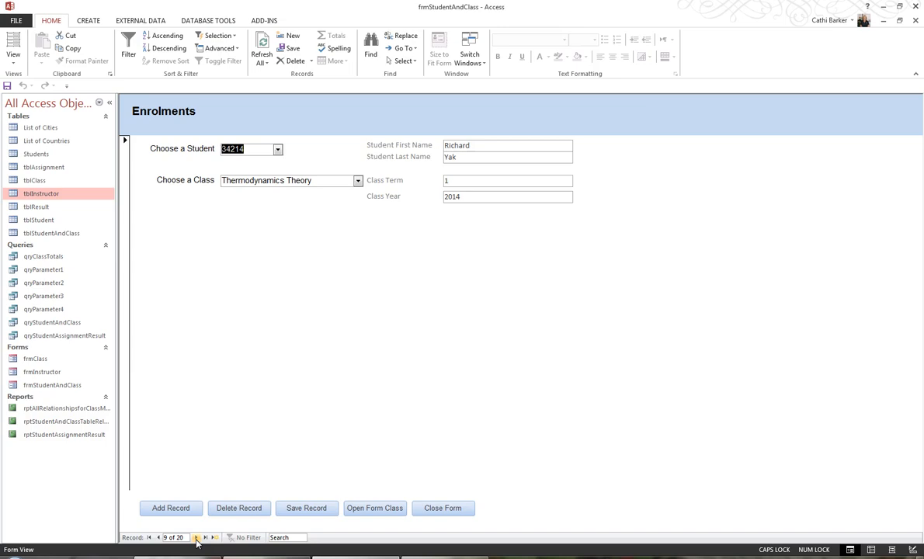
- Return the form to Design View and right-align the Student First Name, Student Last Name, Class Term and Class Year labels
left_click(14, 62)
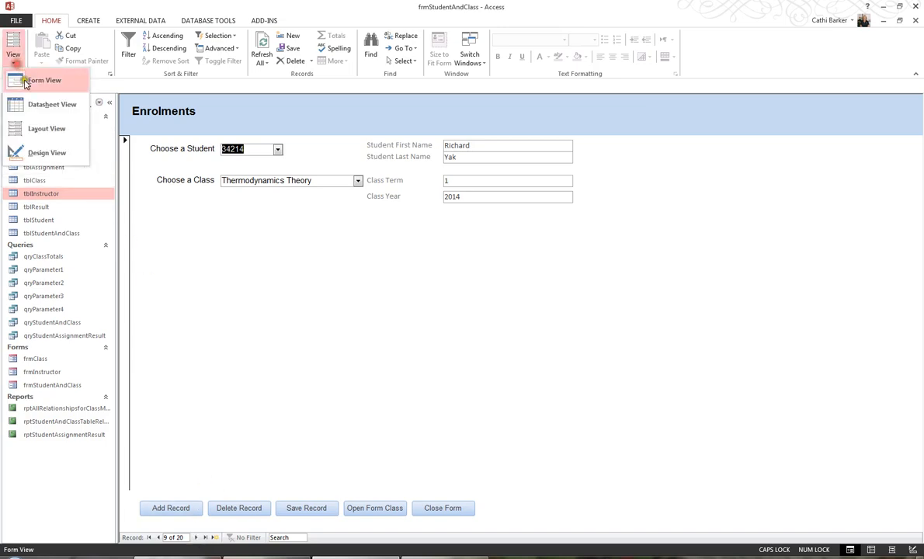
left_click(37, 152)
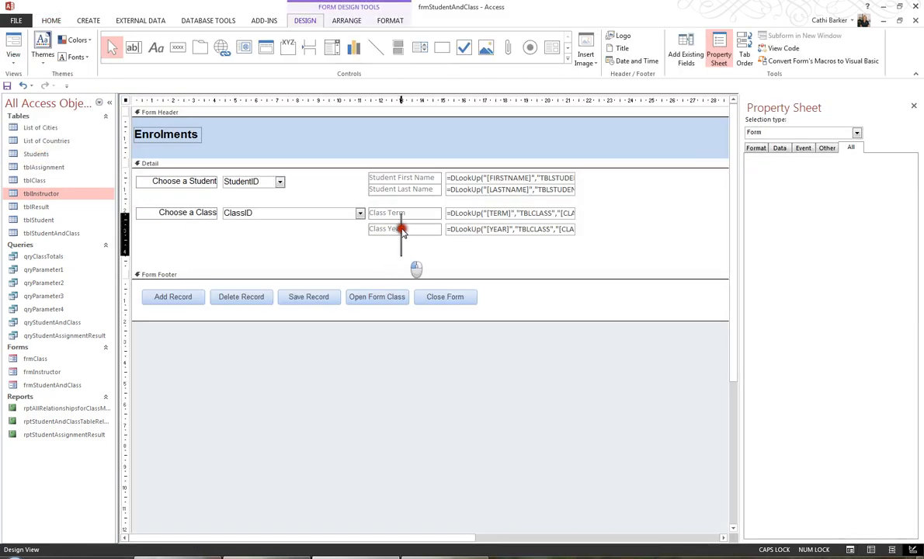
left_click_drag(401, 231, 362, 160)
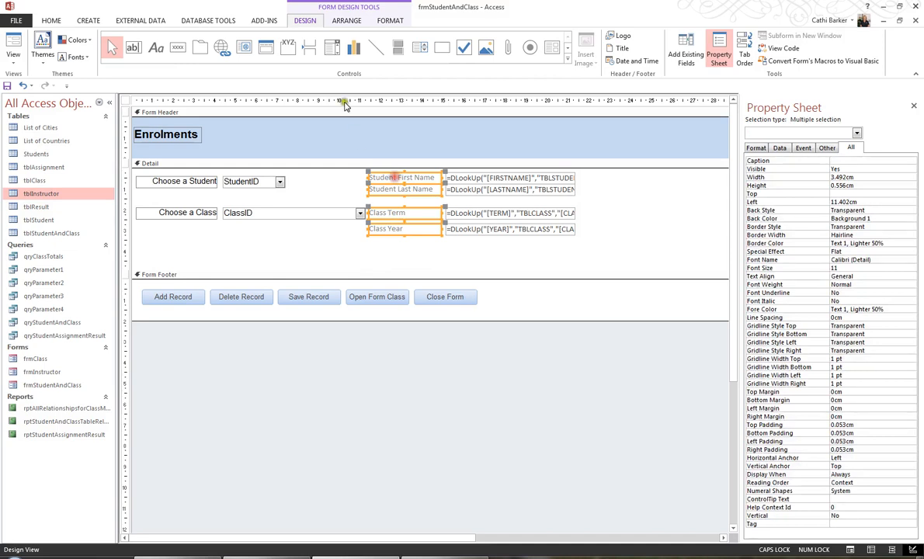
left_click(390, 22)
left_click(185, 56)
left_click(481, 260)
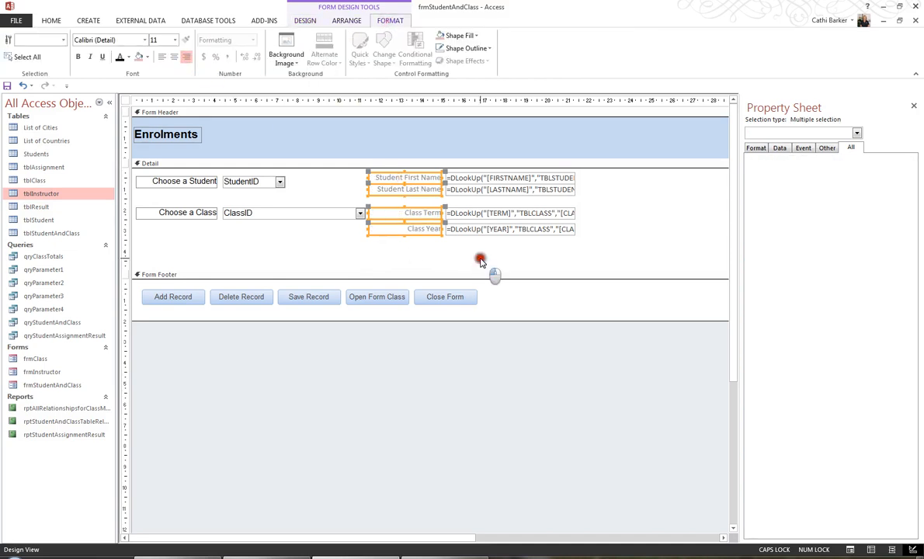
- Give the four DLookup text boxes and their labels a transparent outline
left_click_drag(423, 256, 478, 176)
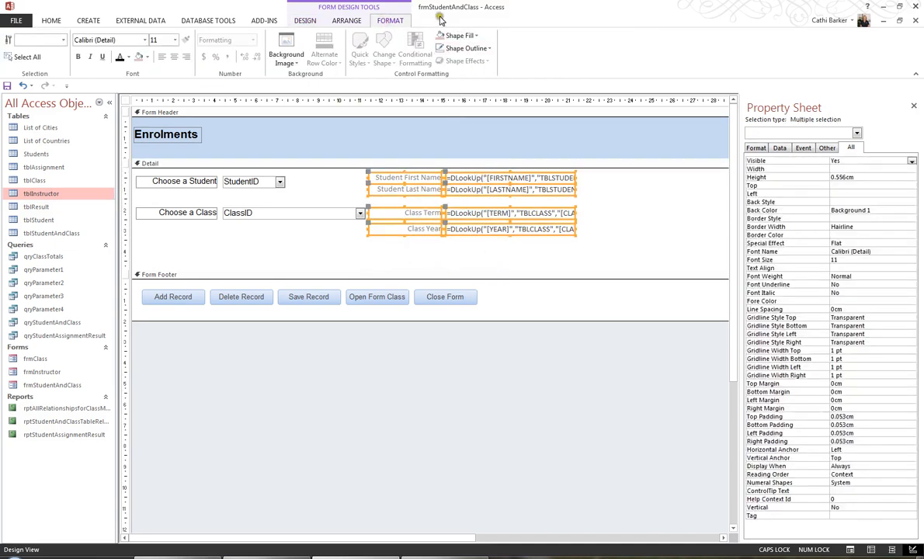
left_click(466, 50)
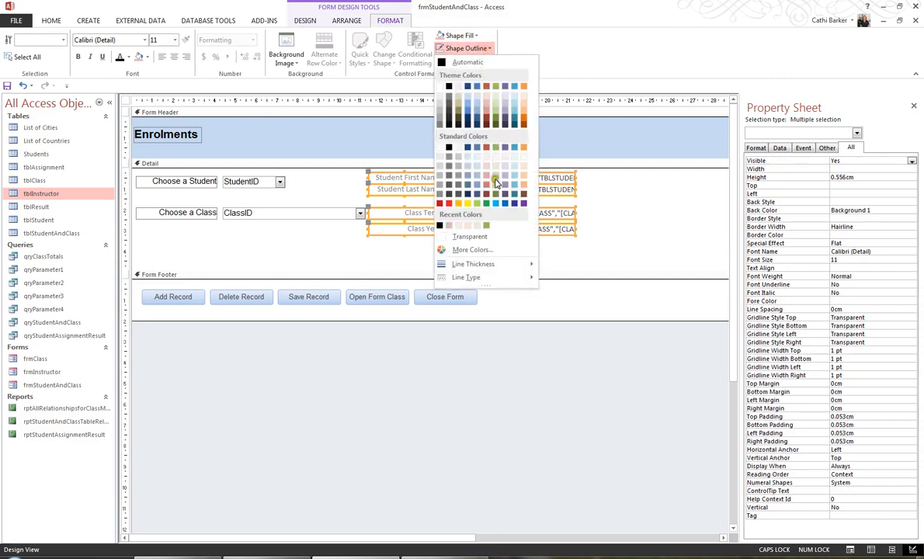
left_click(468, 237)
left_click(379, 256)
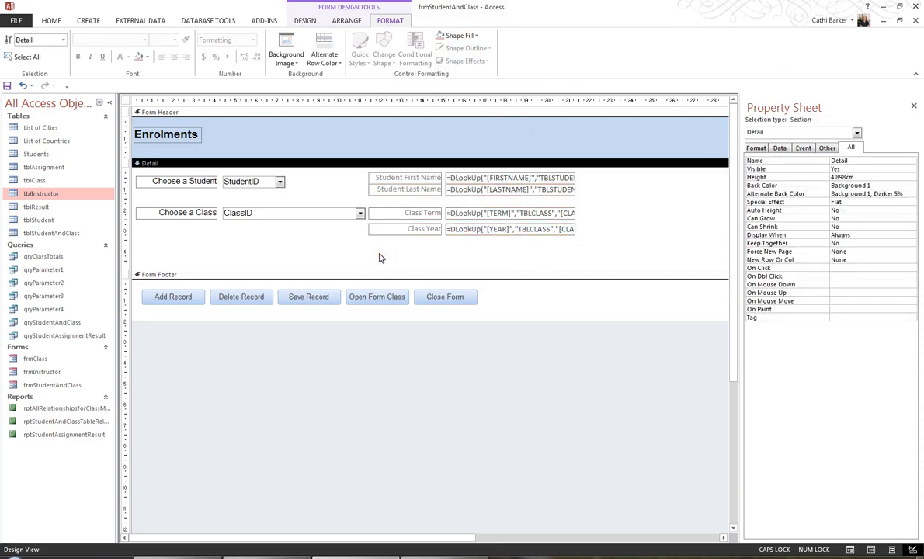
- View the form in Form View and advance to record 4, checking the look of the lookup labels and values
left_click(51, 21)
left_click(13, 48)
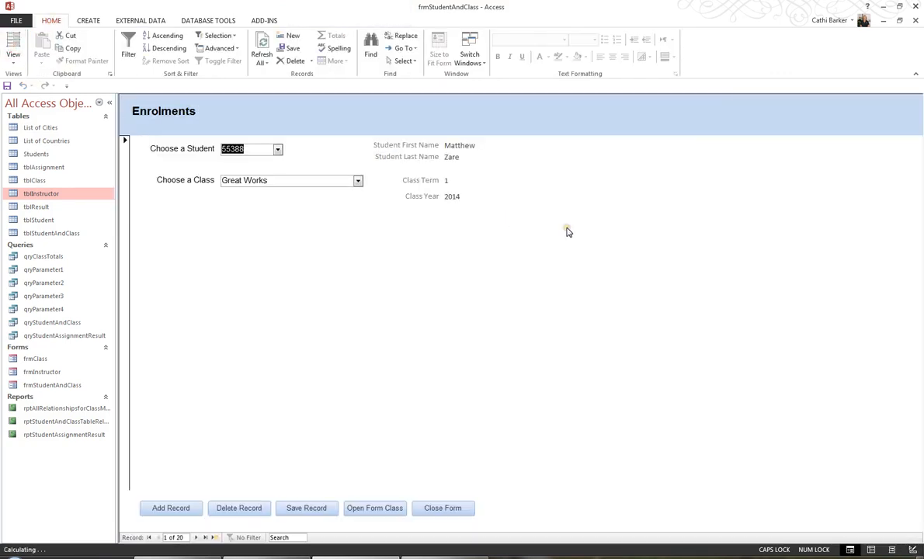
left_click(197, 538)
left_click(196, 538)
left_click(197, 539)
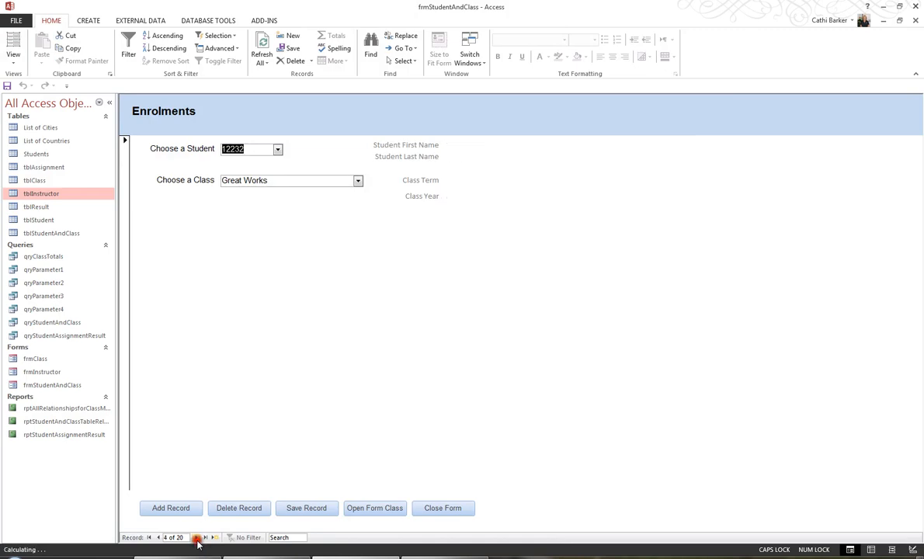